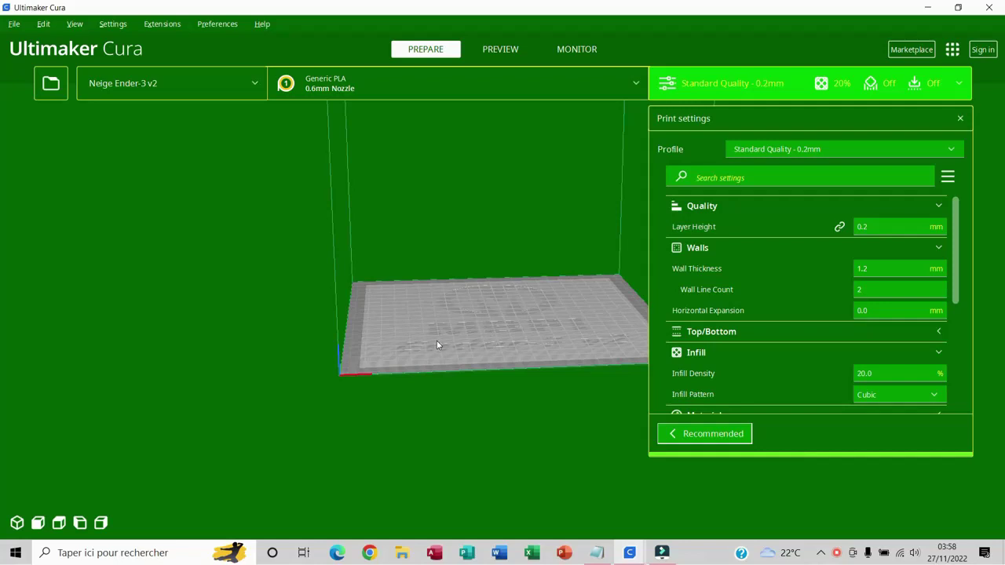
- Switch from Cura to File Explorer showing the Disque local (C:) drive
key(alt+s)
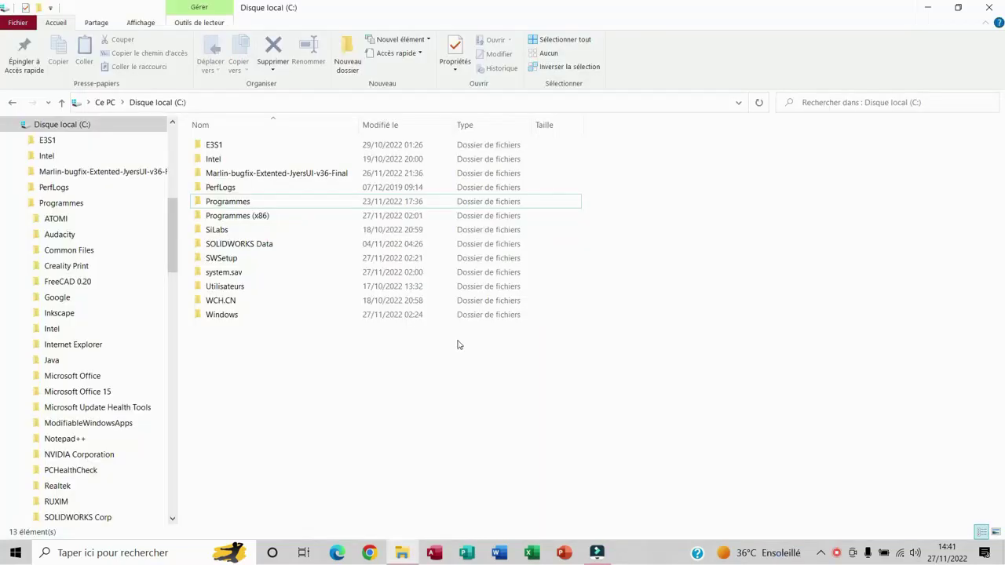
- Go through Programmes > Ultimaker Cura 5.2.1 > share > cura > resources into the themes folder
double_click(247, 204)
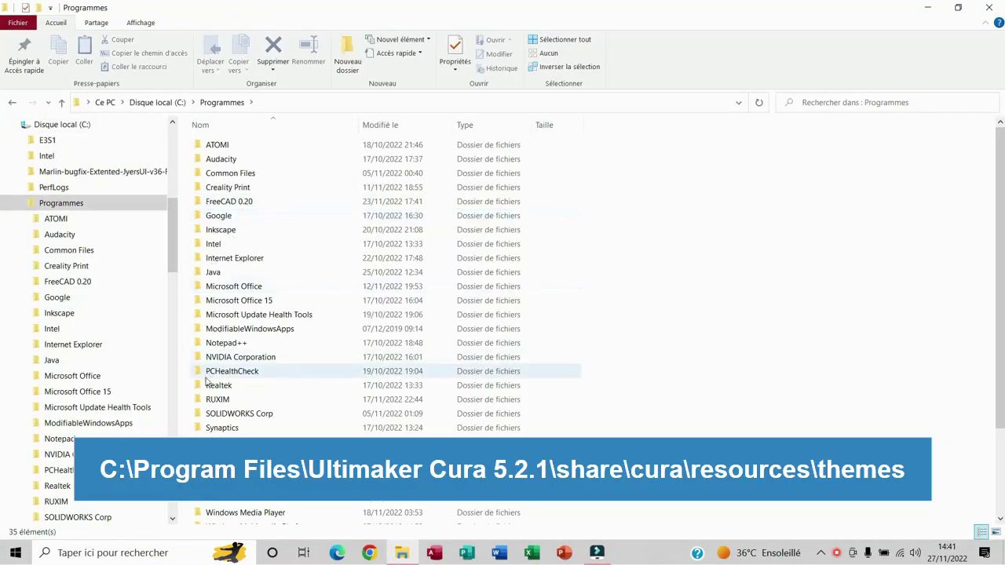
scroll(267, 406, down, 3)
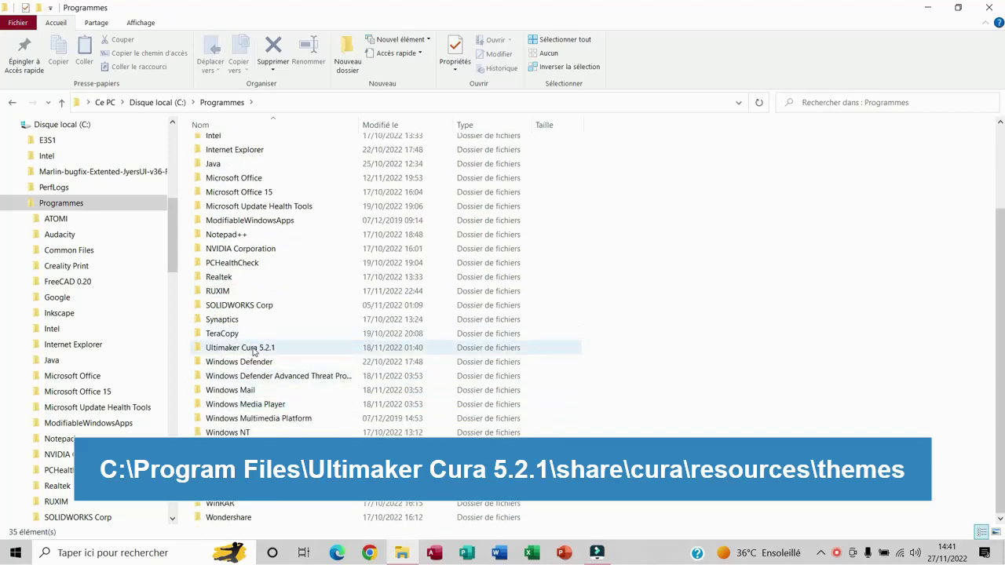
double_click(251, 347)
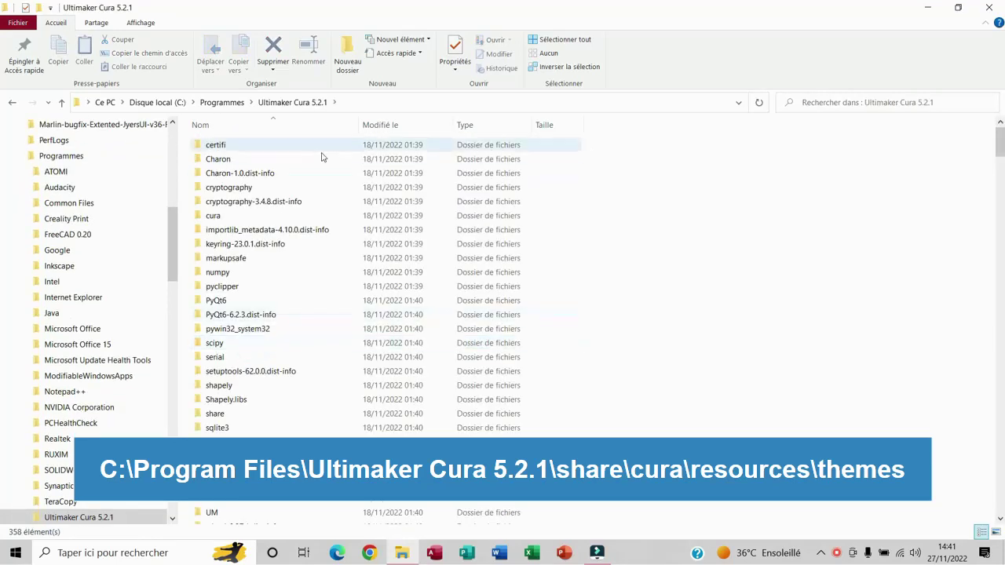
double_click(216, 414)
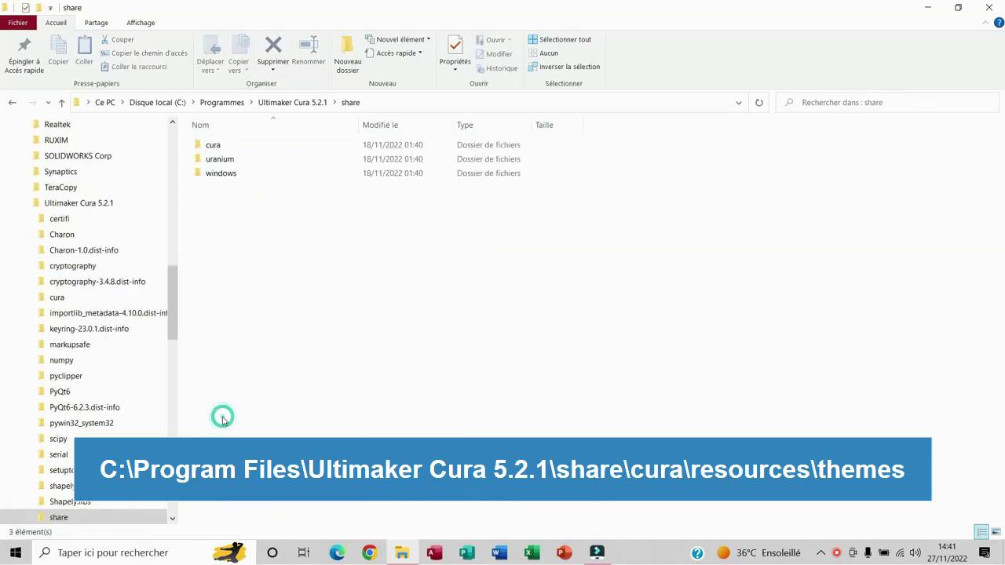
double_click(223, 146)
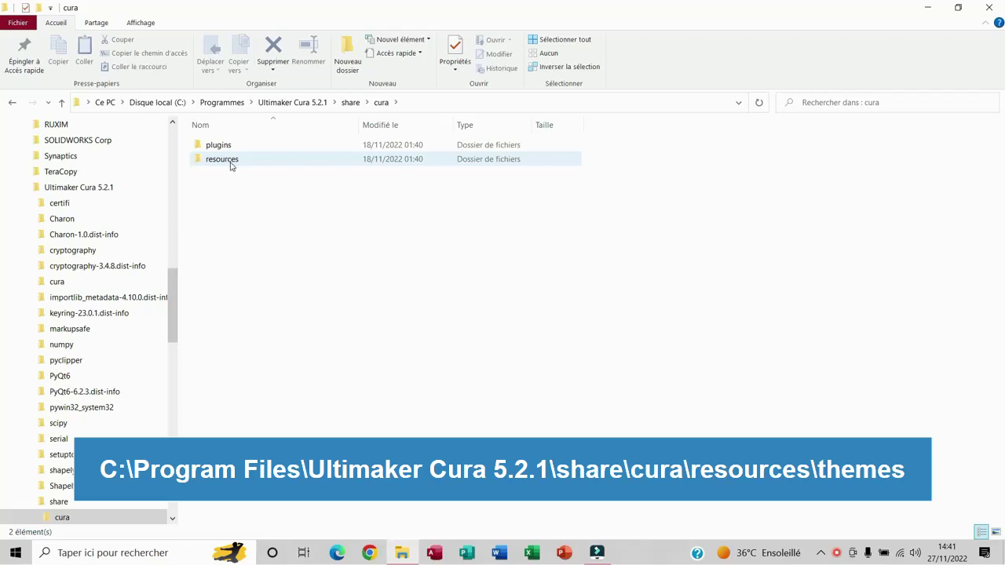
double_click(228, 159)
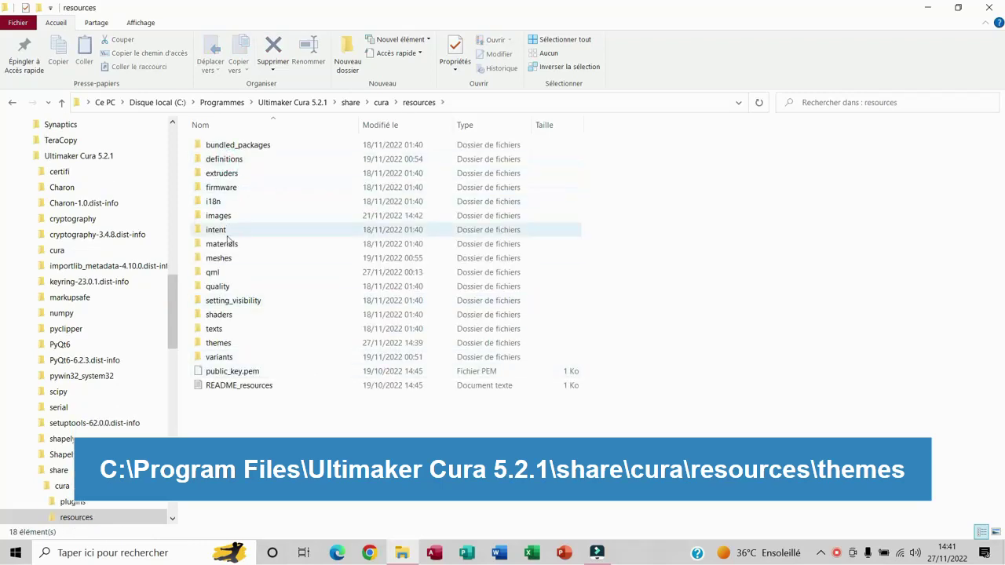
click(229, 346)
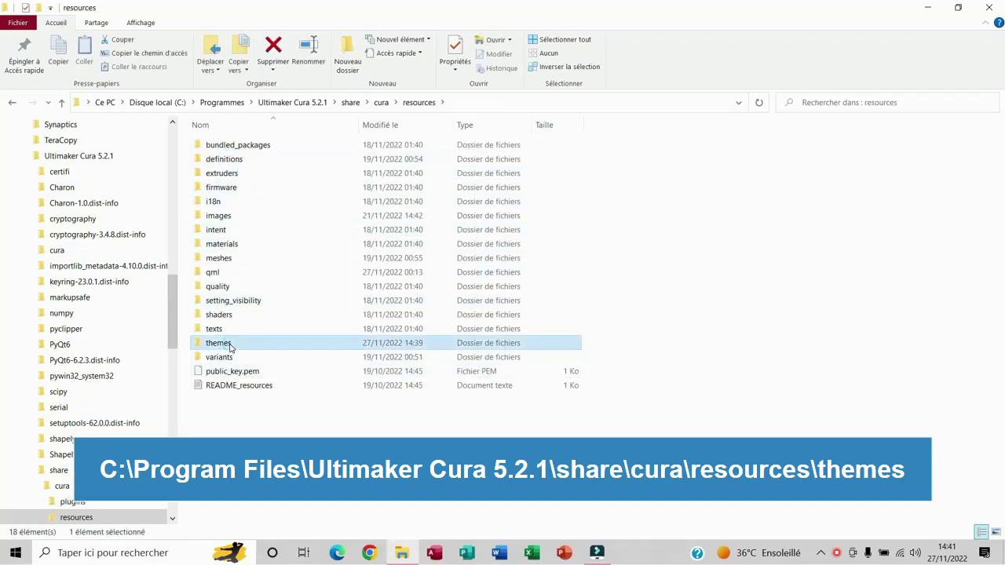
double_click(229, 347)
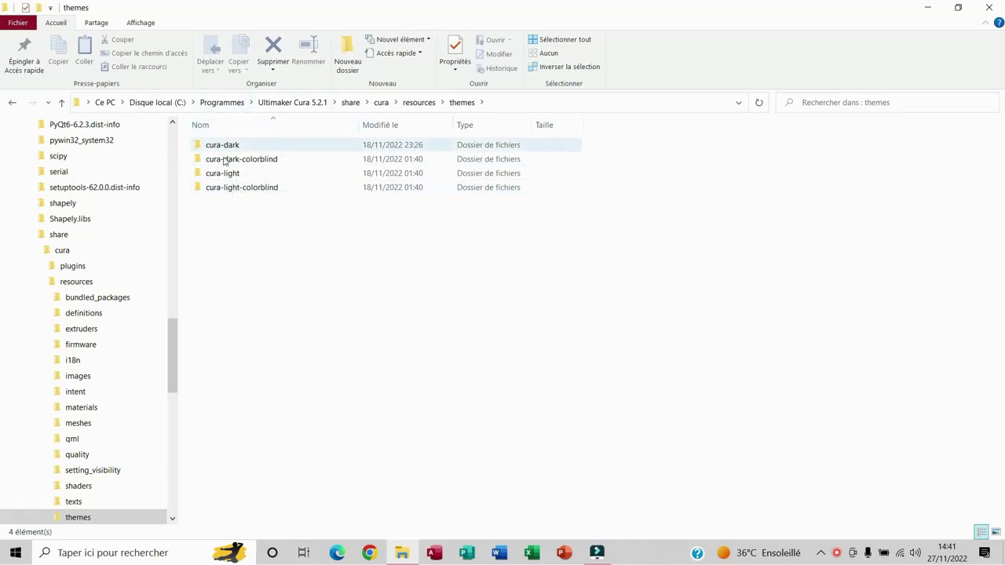
- Duplicate the cura-light theme folder inside the themes folder
click(240, 174)
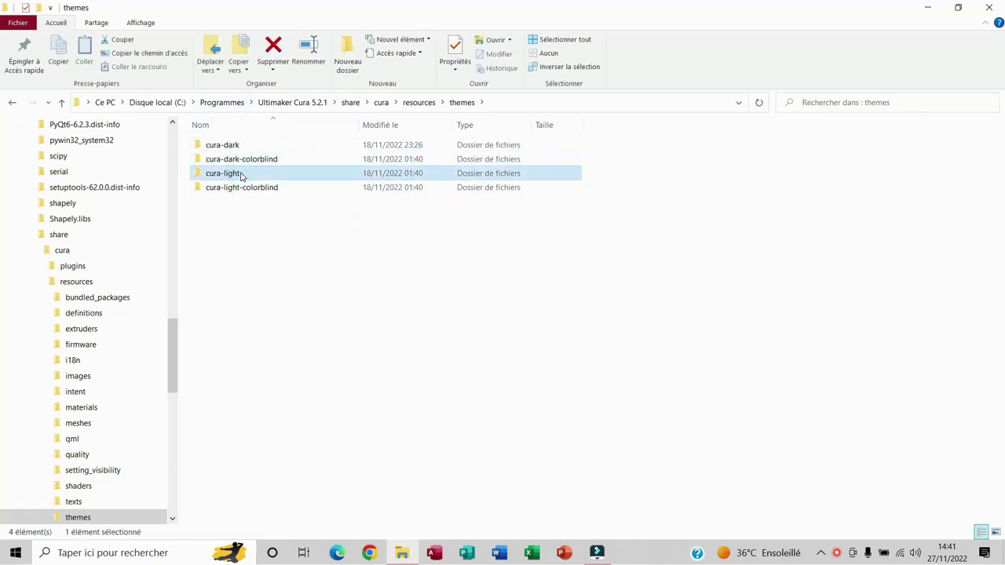
right_click(241, 174)
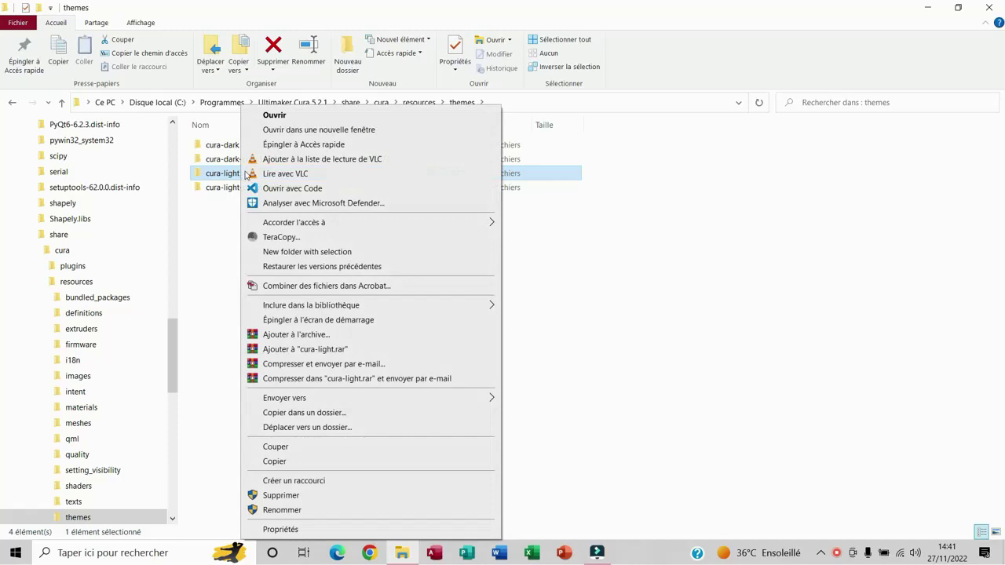
click(278, 461)
right_click(229, 234)
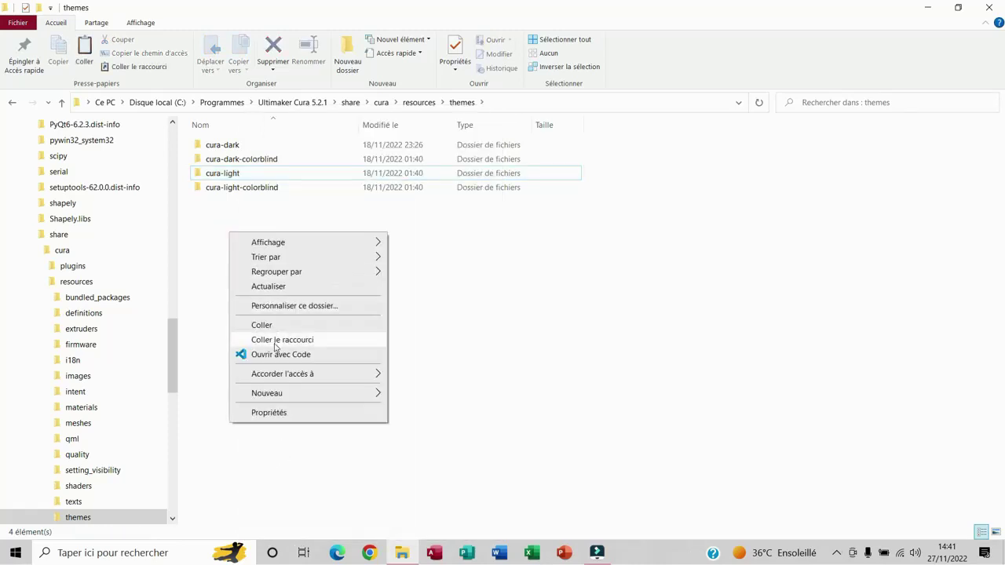
click(266, 324)
click(330, 387)
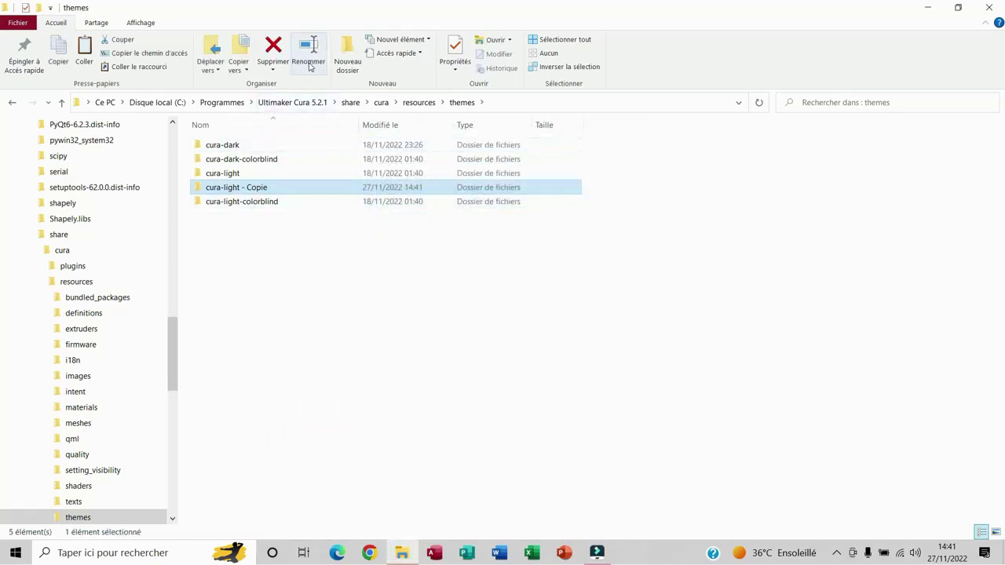
- Rename the copied folder to Neige-green, granting administrator permission
click(309, 62)
text(Neige)
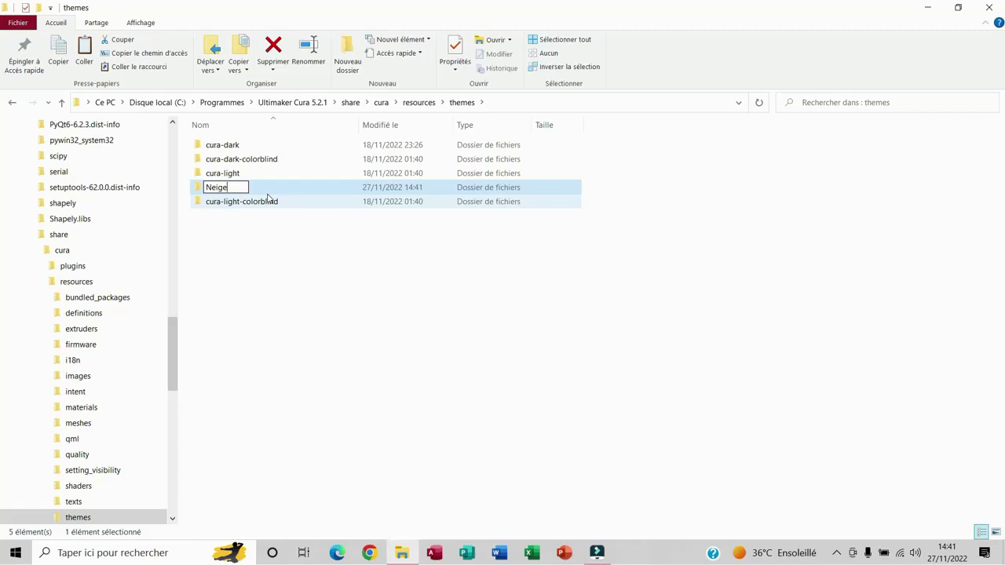
text(-green)
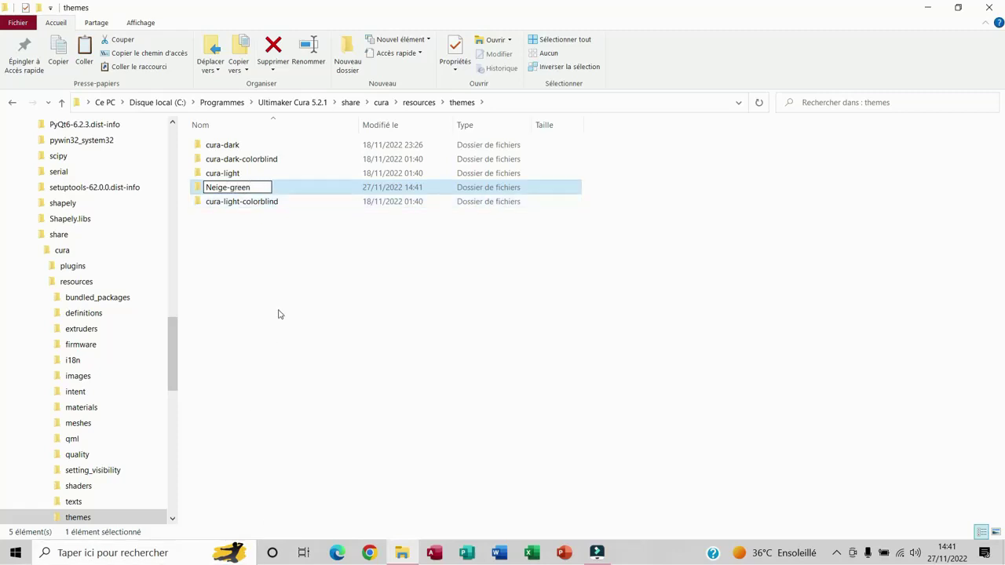
key(Return)
click(487, 331)
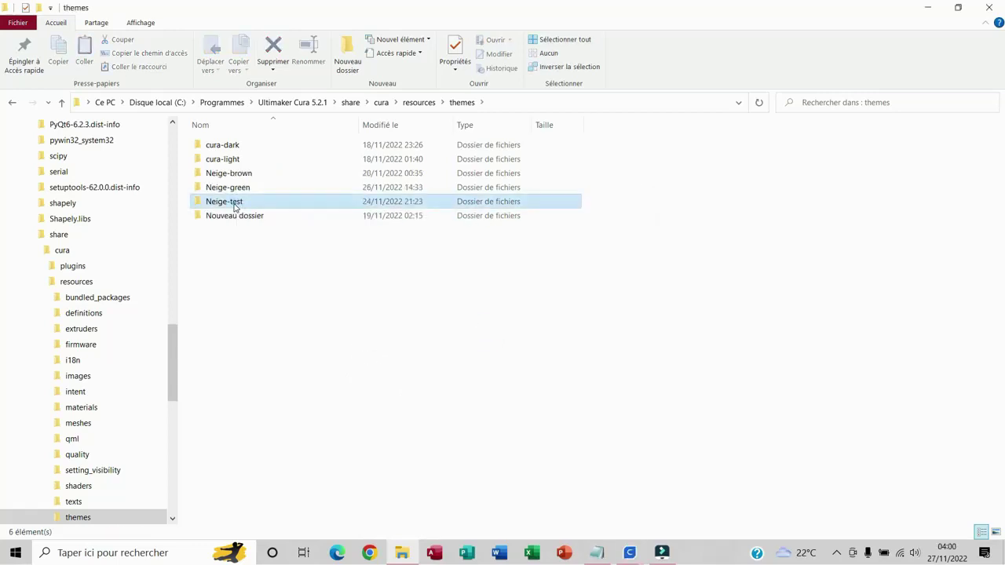
- Open the Neige-test folder and edit its theme.json file in Notepad++
double_click(233, 203)
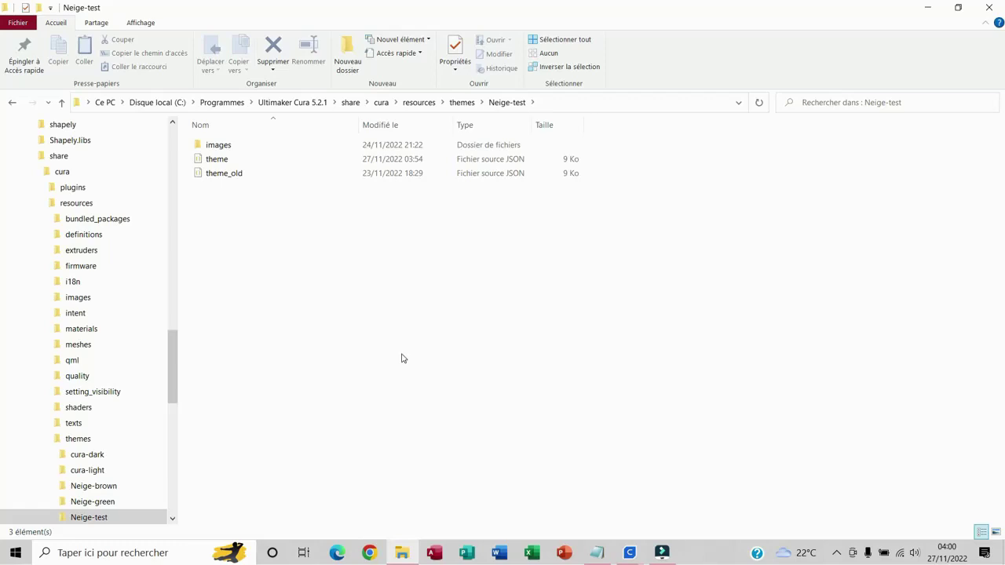
right_click(232, 161)
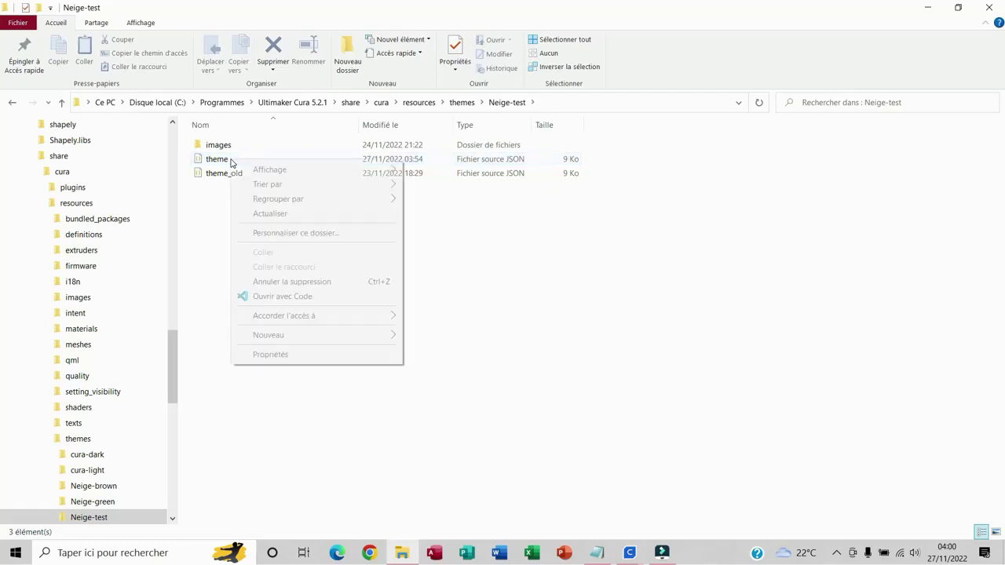
click(227, 161)
right_click(220, 163)
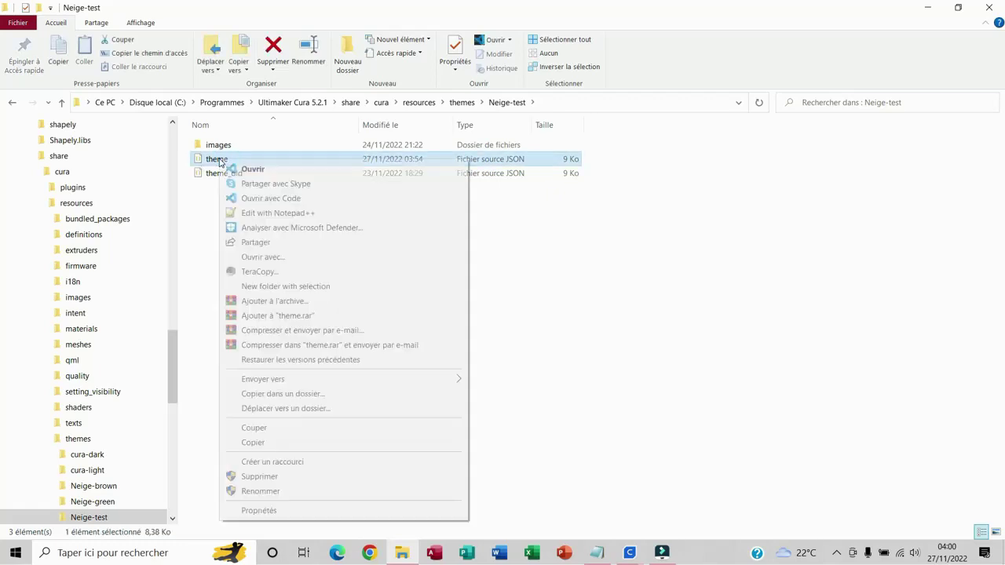
click(284, 213)
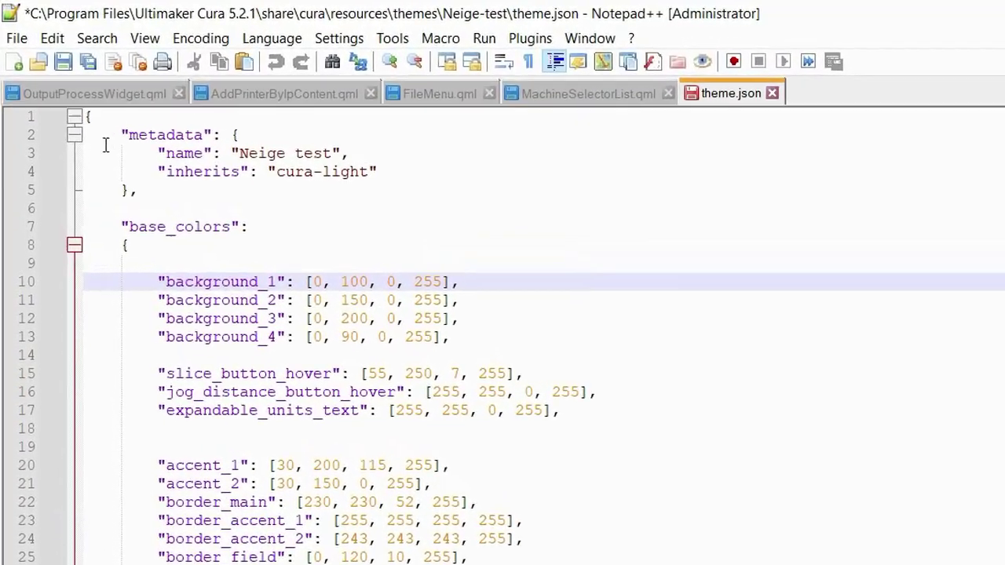
- Select the theme name "Neige test" on line 3, then bring Cura back to the front
click(279, 125)
drag(452, 204, 314, 204)
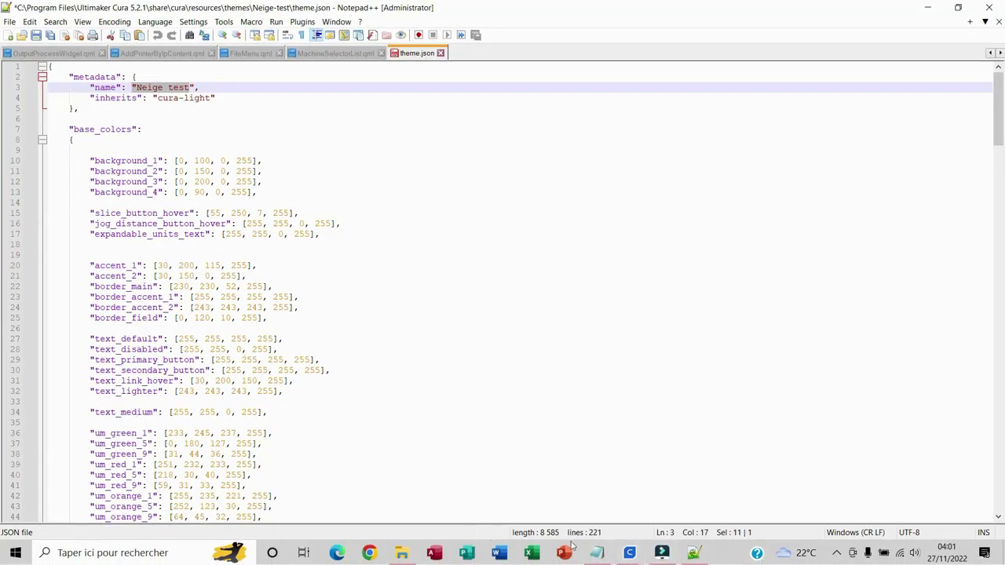
mouse_move(630, 552)
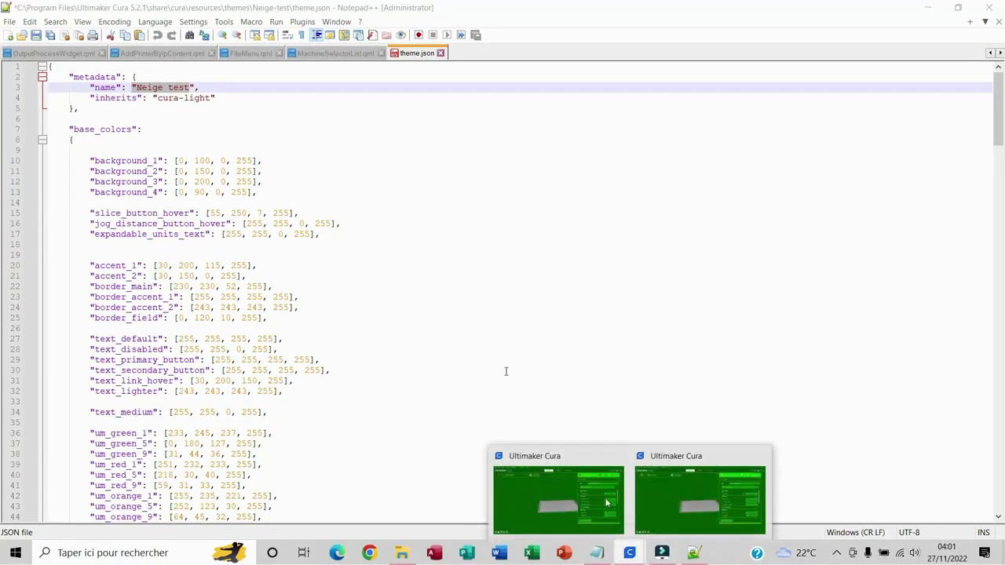
click(660, 496)
- Confirm Neige test as Cura's interface theme in Preferences, then return to Notepad++
click(216, 24)
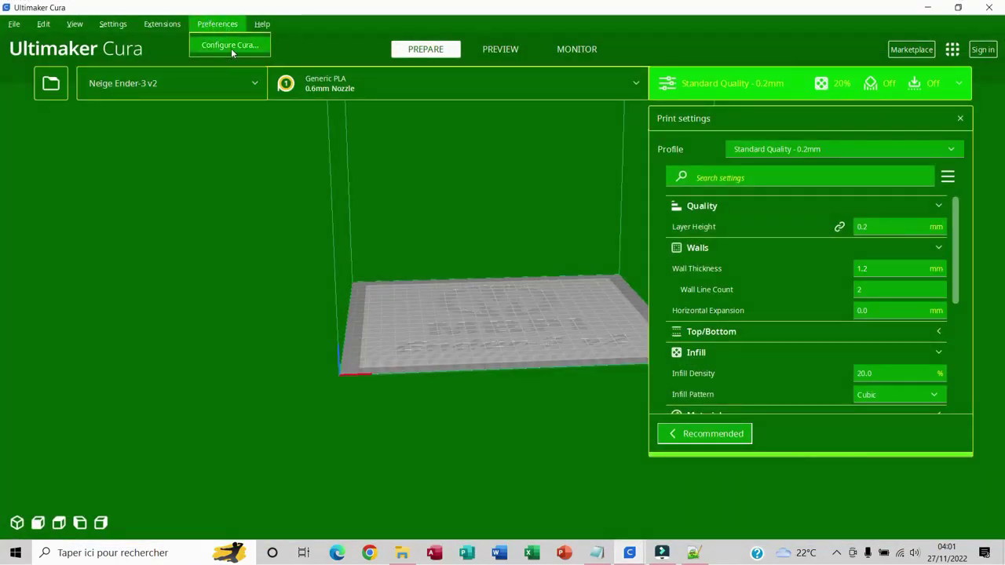
click(230, 46)
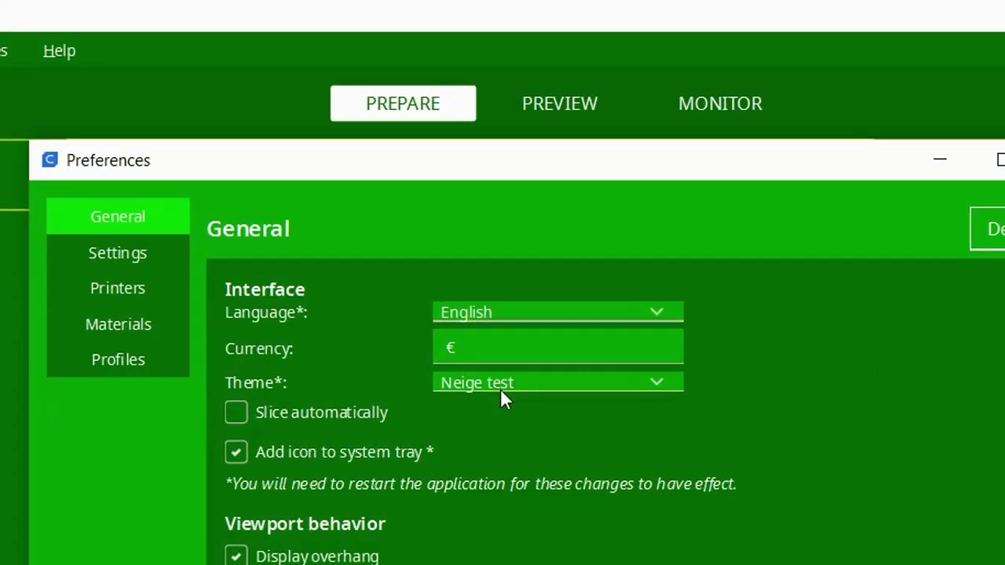
click(656, 385)
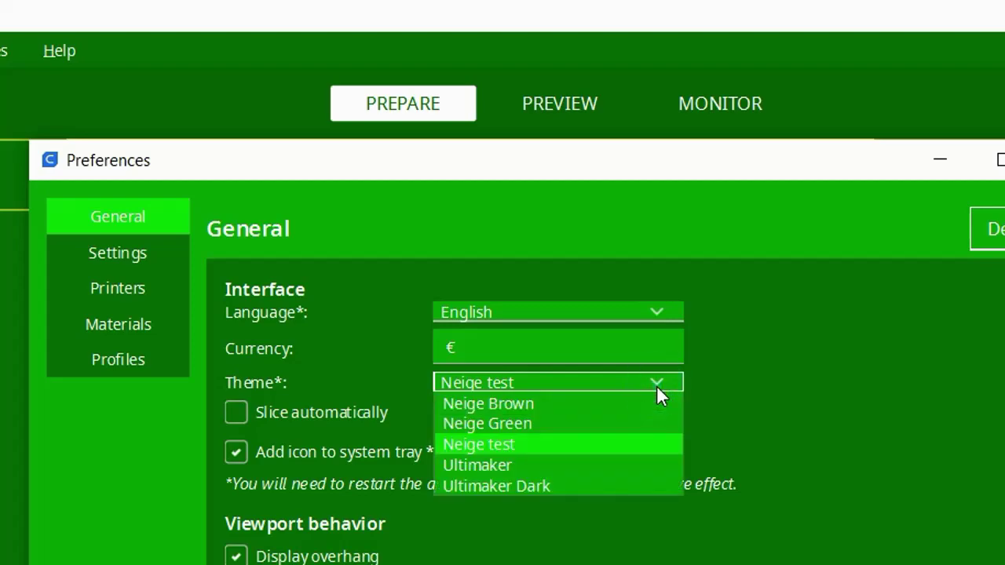
click(656, 384)
click(656, 383)
click(656, 383)
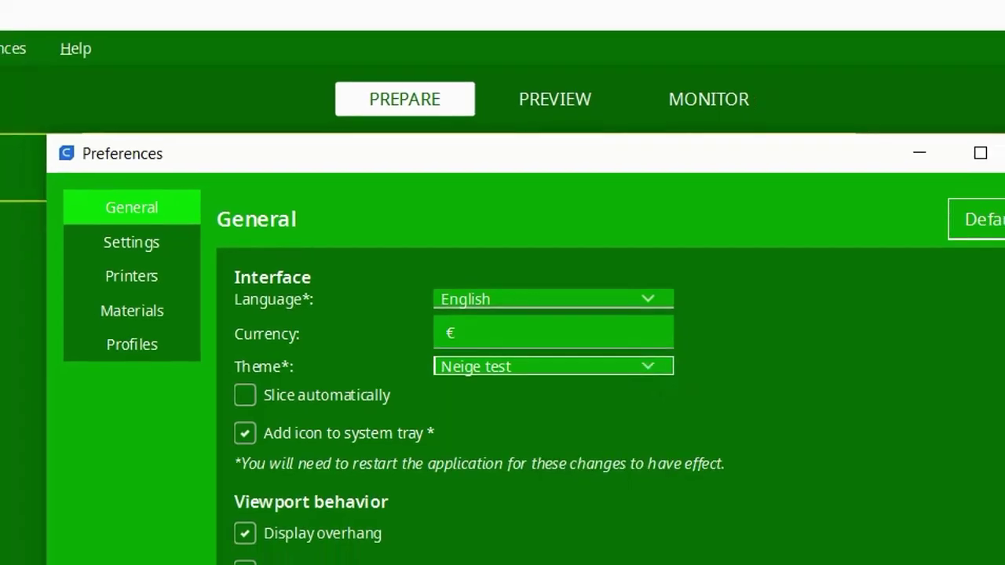
key(Escape)
key(alt+Tab)
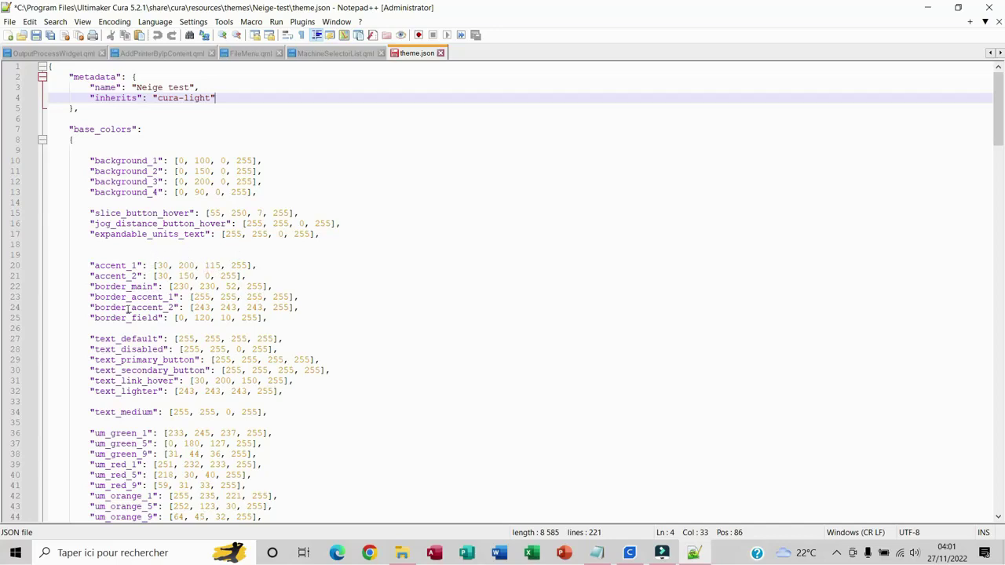
- Select and review the four background colour lines in theme.json
click(122, 244)
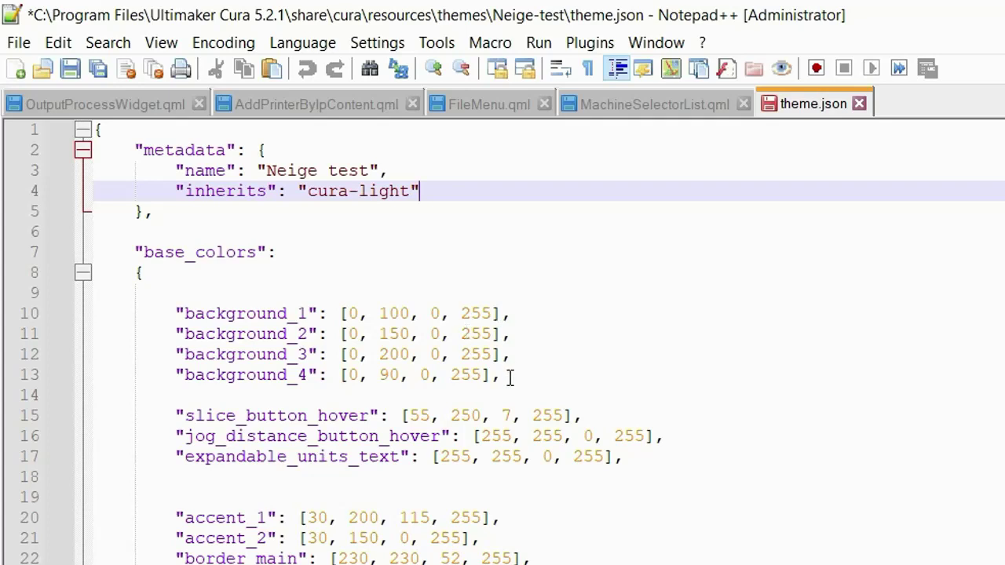
drag(511, 377, 169, 302)
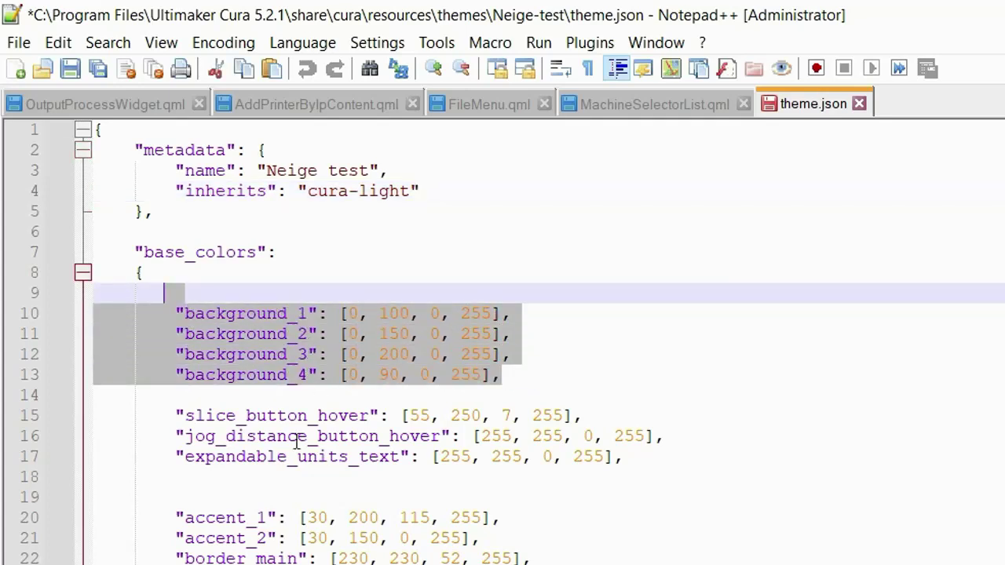
click(365, 374)
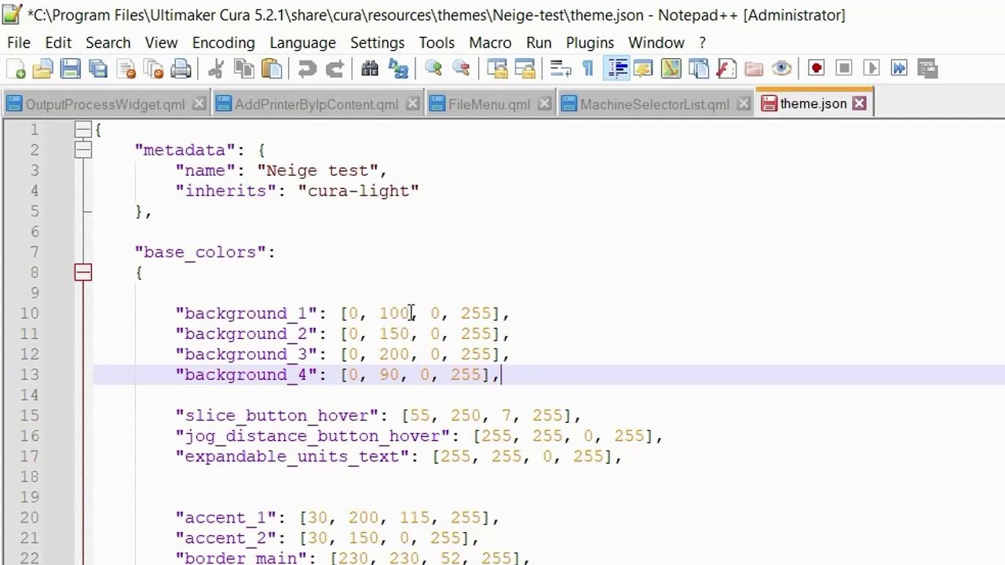
- Change background_1 to [255, 0, 0, 255], save theme.json, and inspect the red Cura interface
double_click(351, 313)
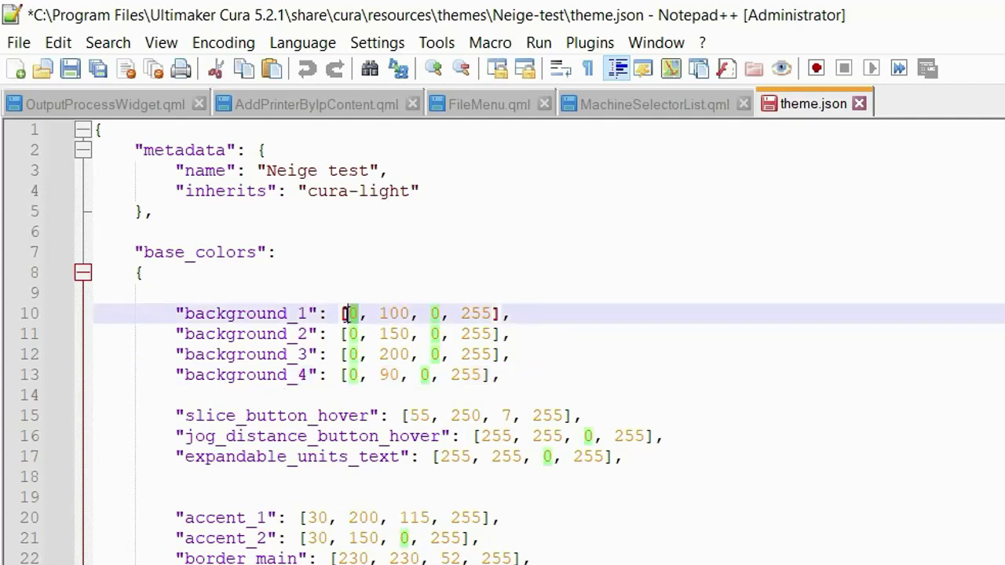
text(255)
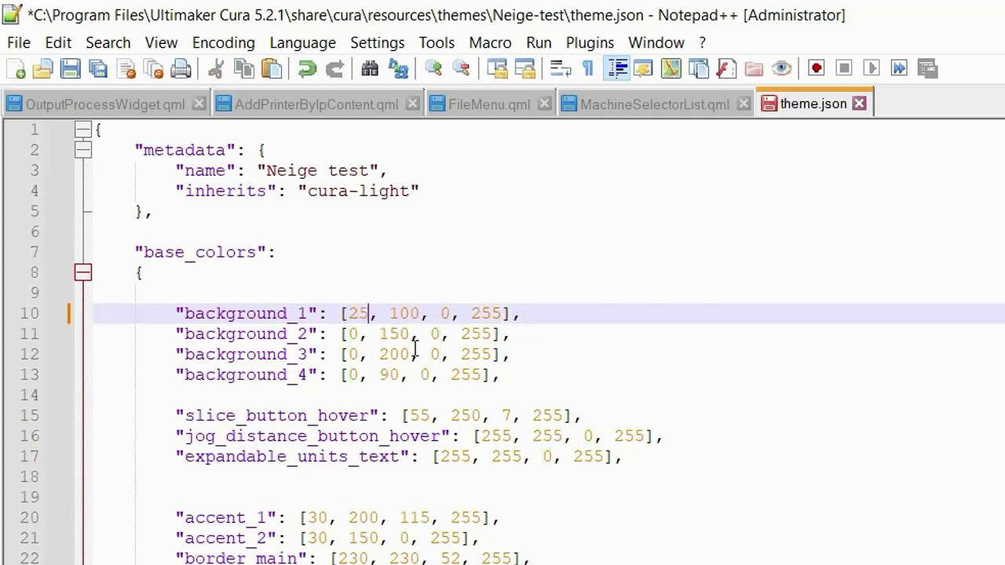
drag(430, 314, 402, 314)
text(0)
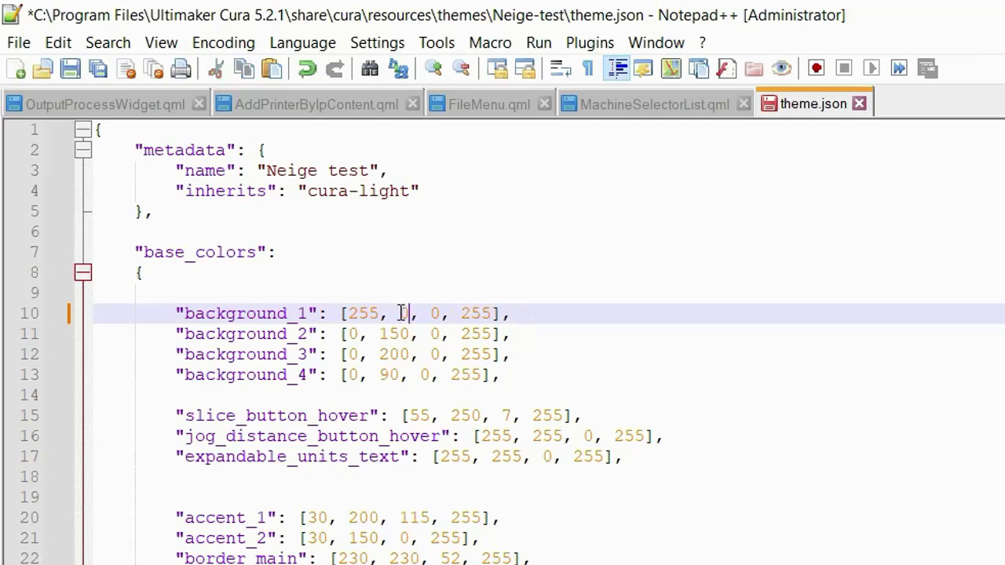
drag(511, 314, 337, 313)
key(ctrl+c)
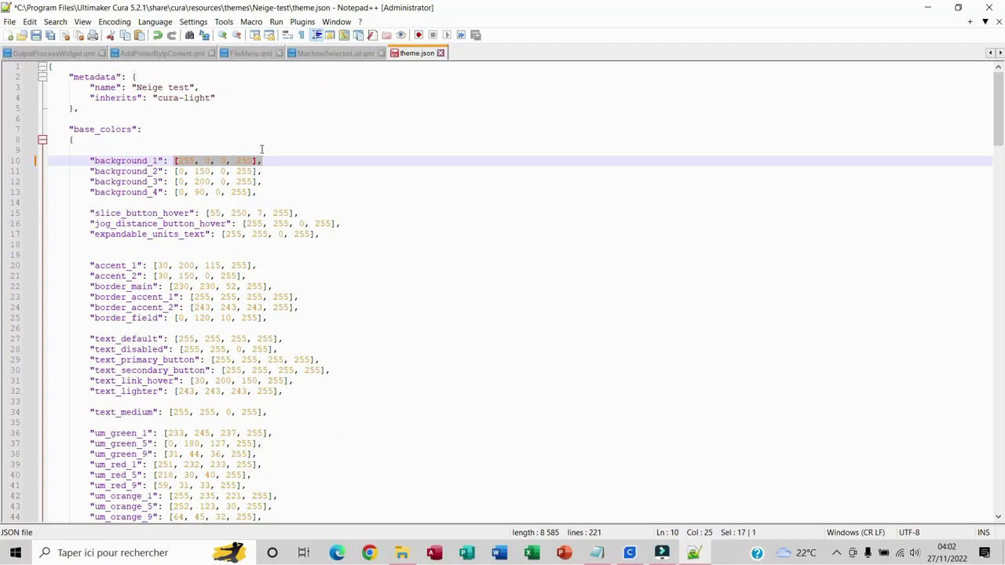
click(262, 149)
click(36, 36)
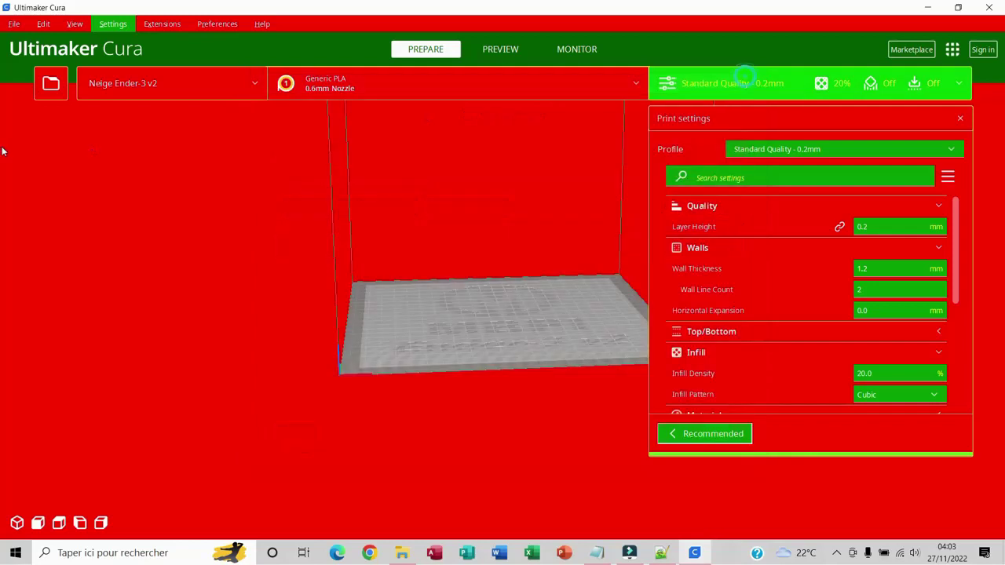
click(195, 84)
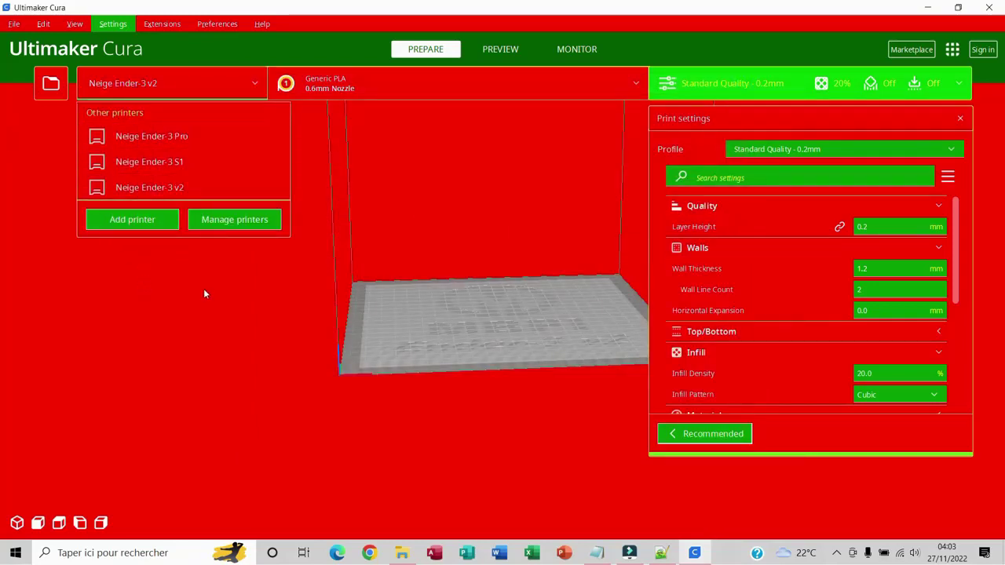
- Restore background_1 on line 10 to [0, 100, 0, 255]
key(alt+Tab)
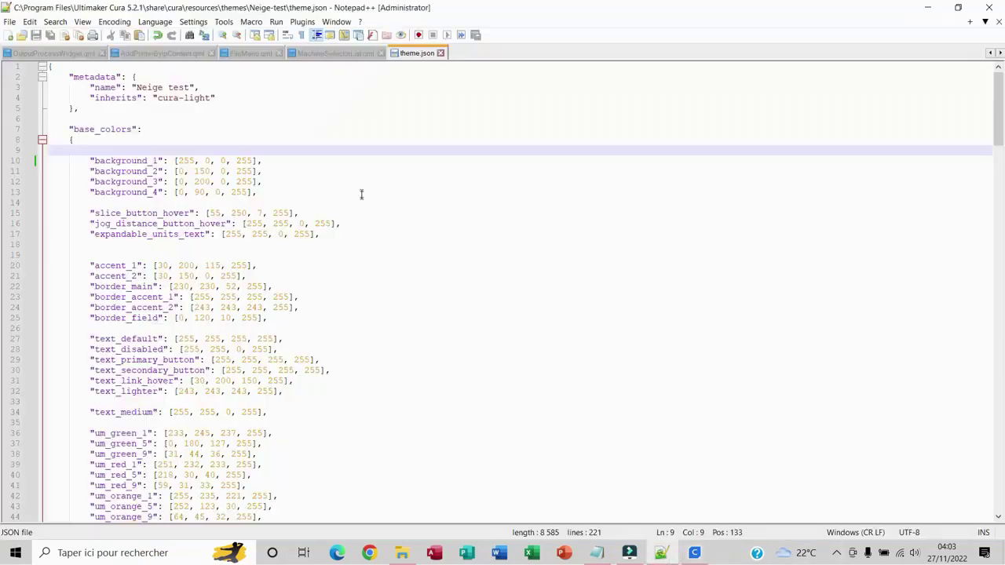
text(100)
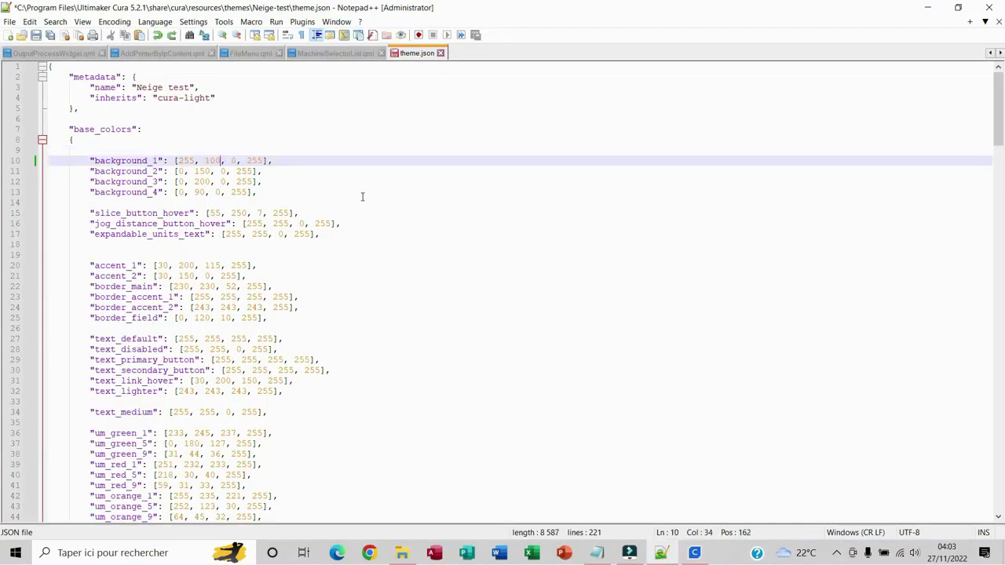
double_click(186, 160)
text(0)
- Make background_2 red [255, 0, 0, 255], save theme.json, and begin relaunching Cura from Start
double_click(180, 172)
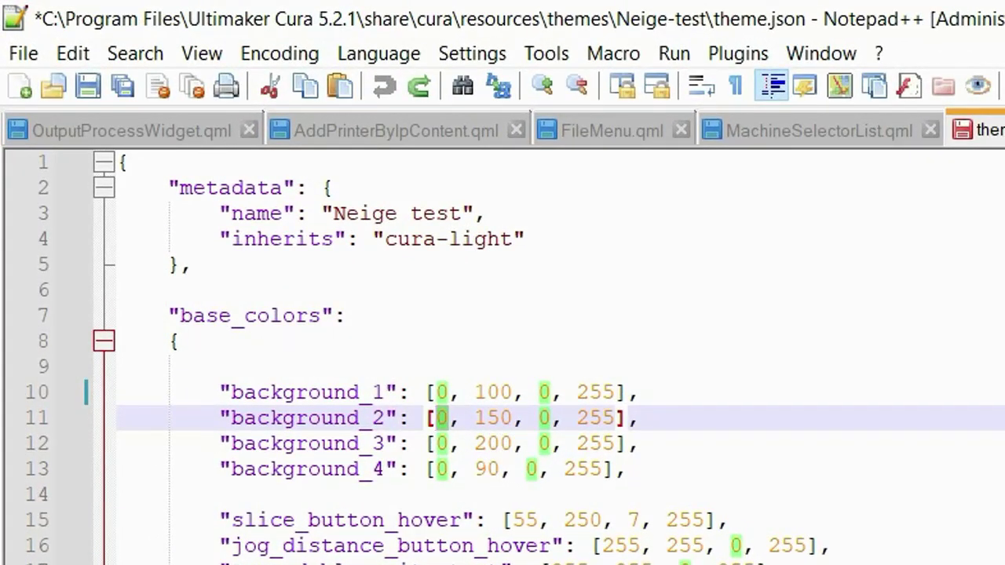
text(255)
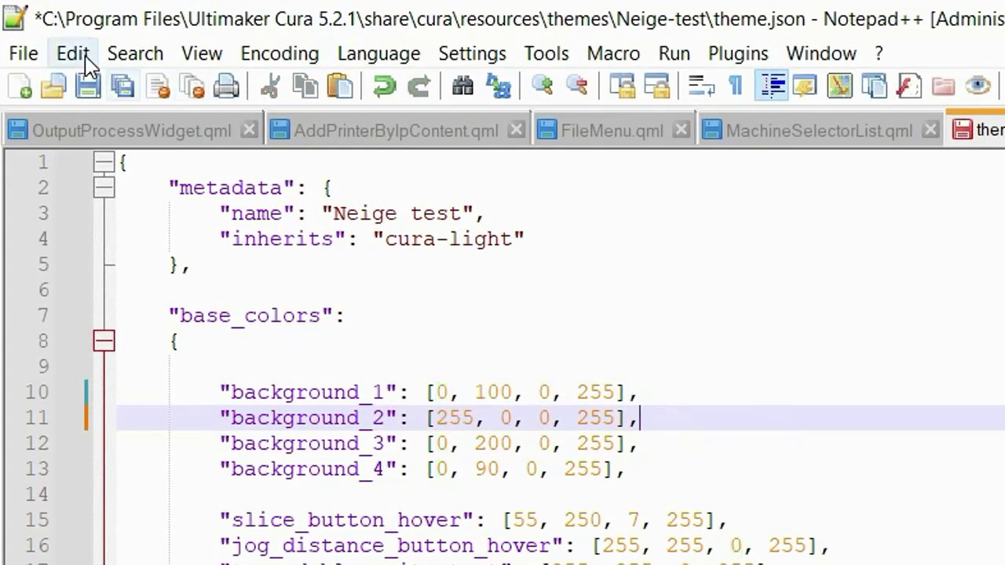
key(ctrl+s)
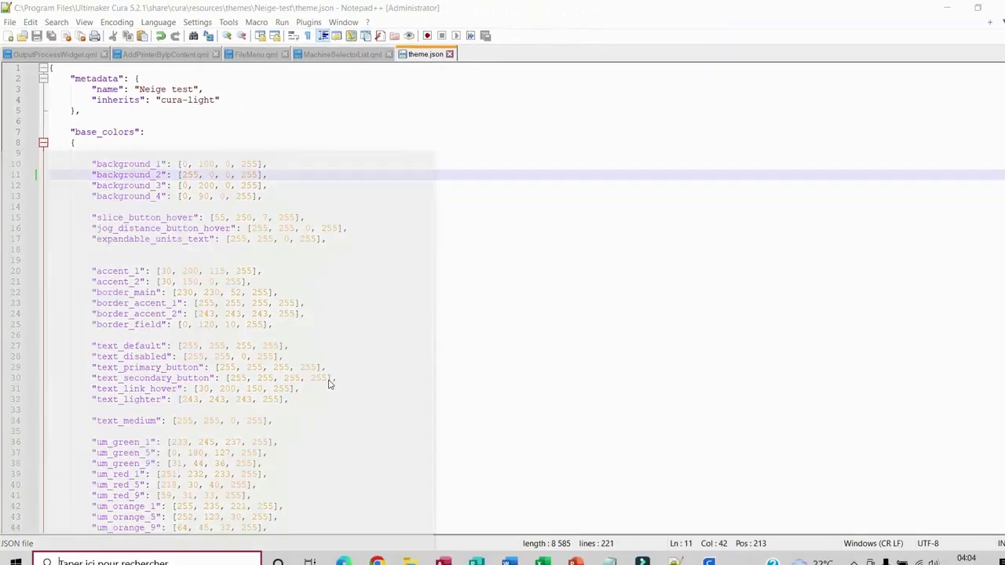
key(super)
scroll(369, 439, down, 5)
- Relaunch Cura, check the red background_2 in the printer list and Add printer dialog, then close Cura
click(375, 480)
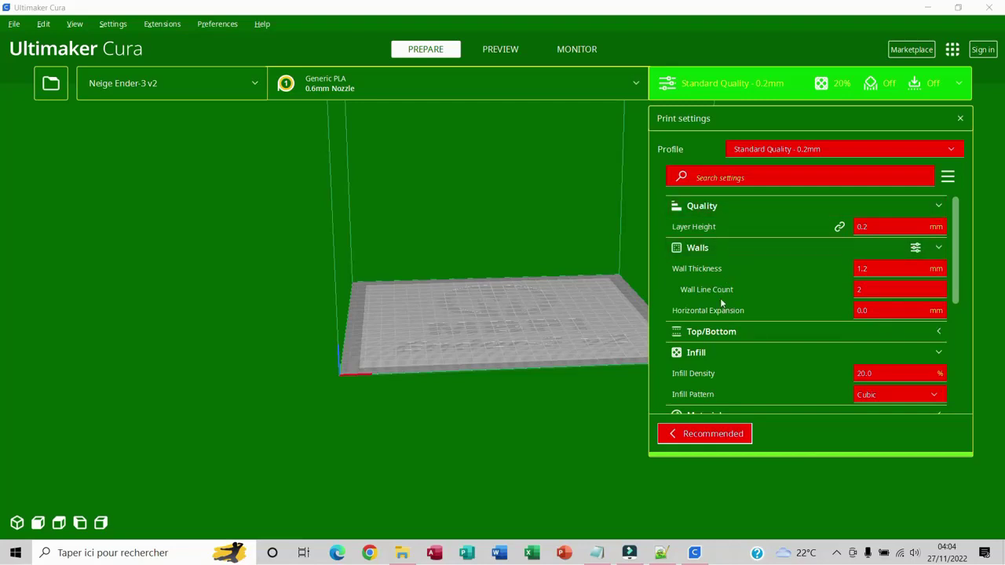
click(147, 81)
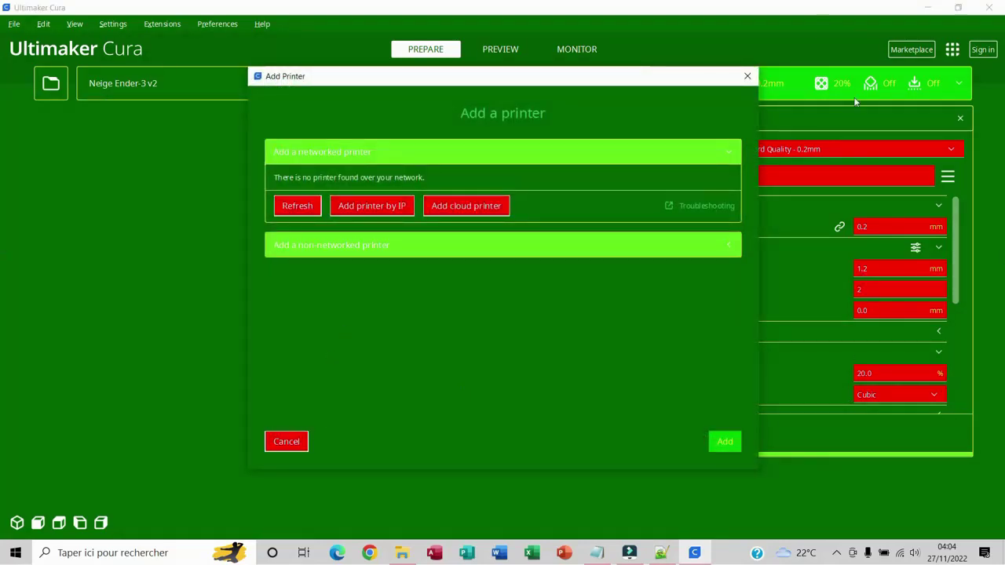
click(287, 443)
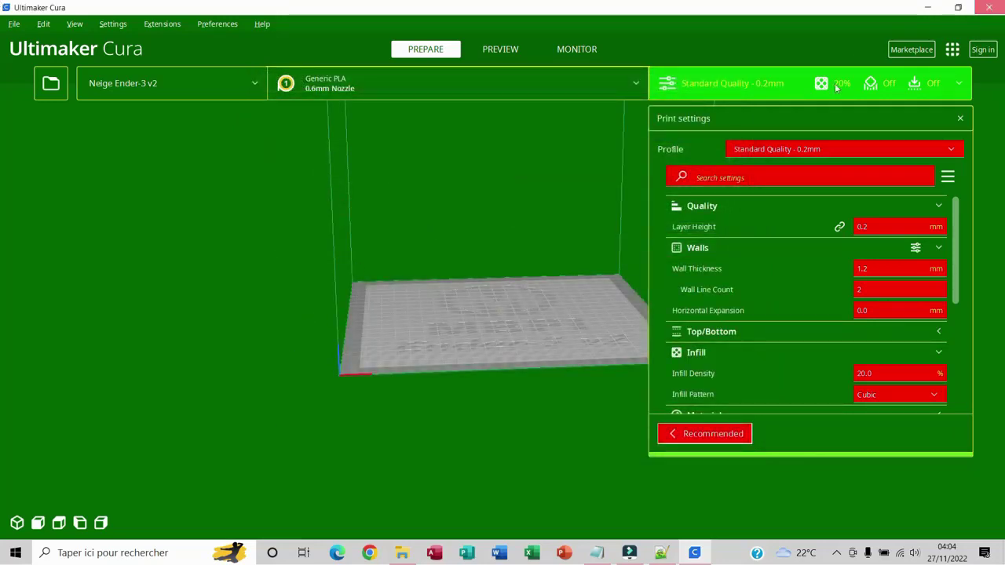
click(989, 7)
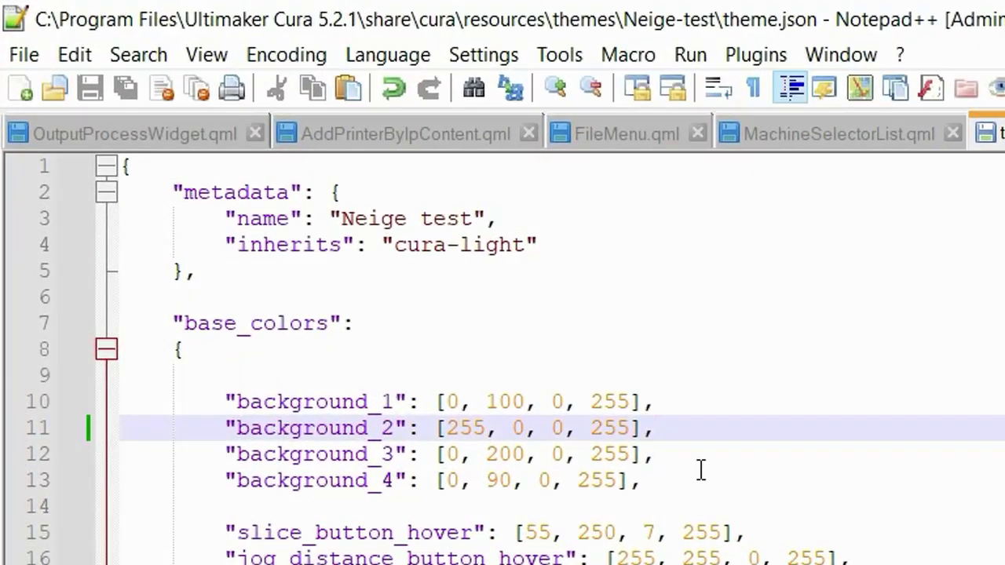
- Restore background_2 to [0, 150, 0, 255], paste red into background_3, save, and start relaunching Cura
key(ctrl+z)
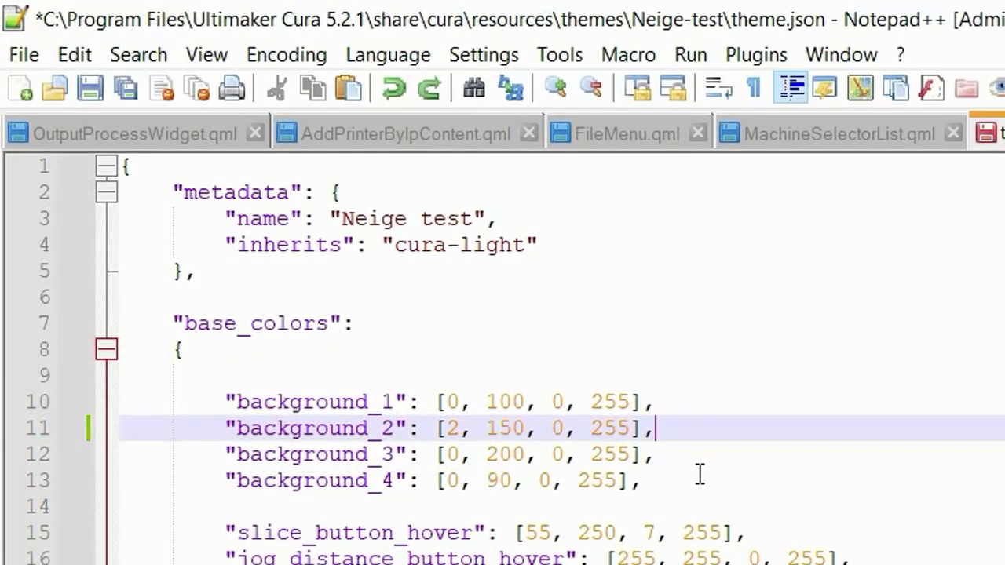
key(ctrl+z)
drag(640, 454, 435, 454)
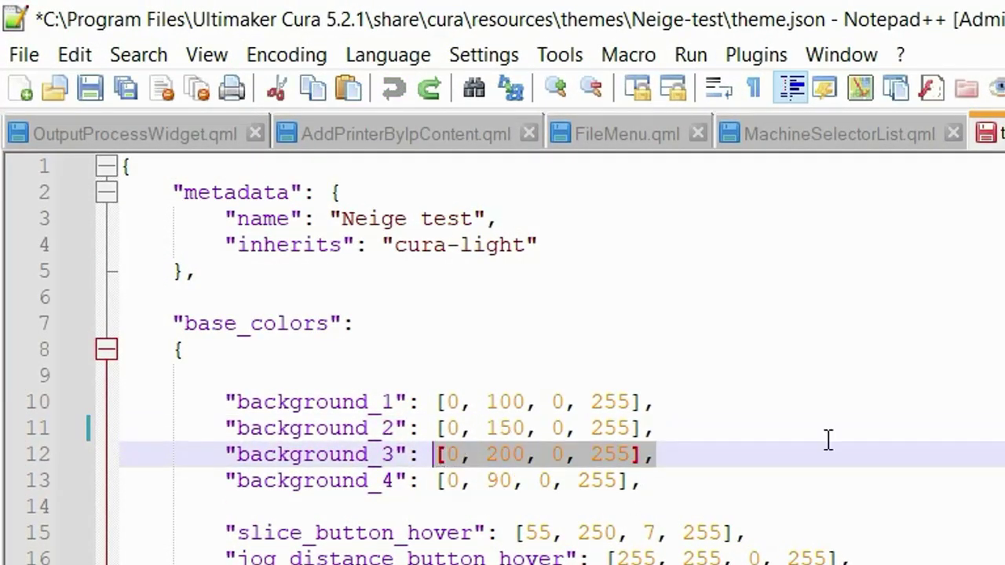
key(ctrl+v)
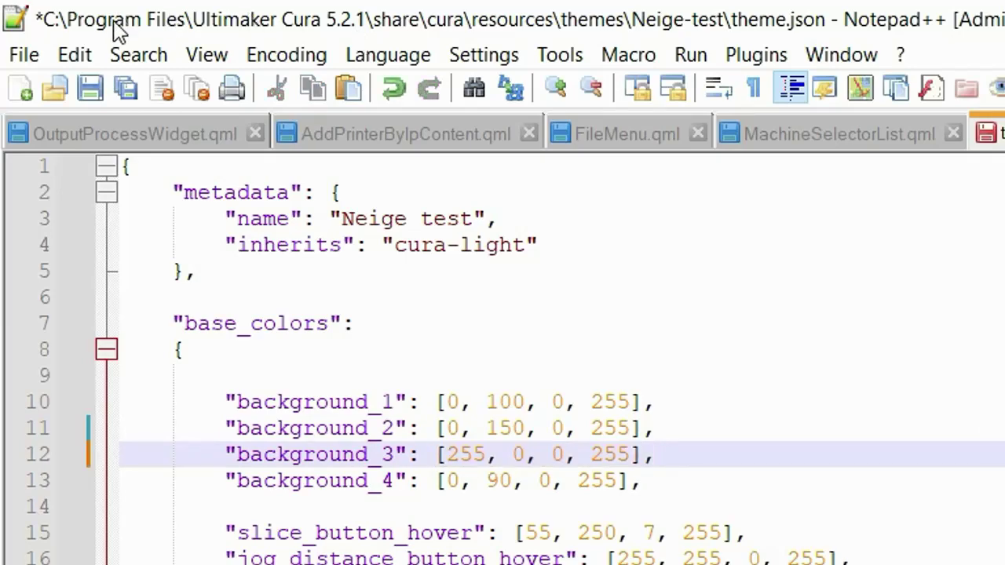
click(90, 88)
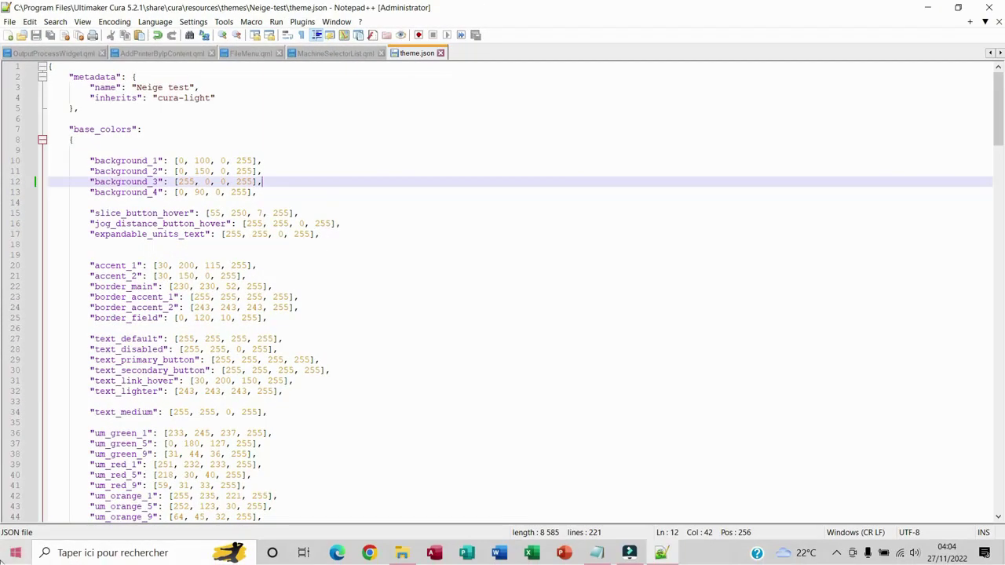
click(16, 552)
scroll(328, 453, down, 3)
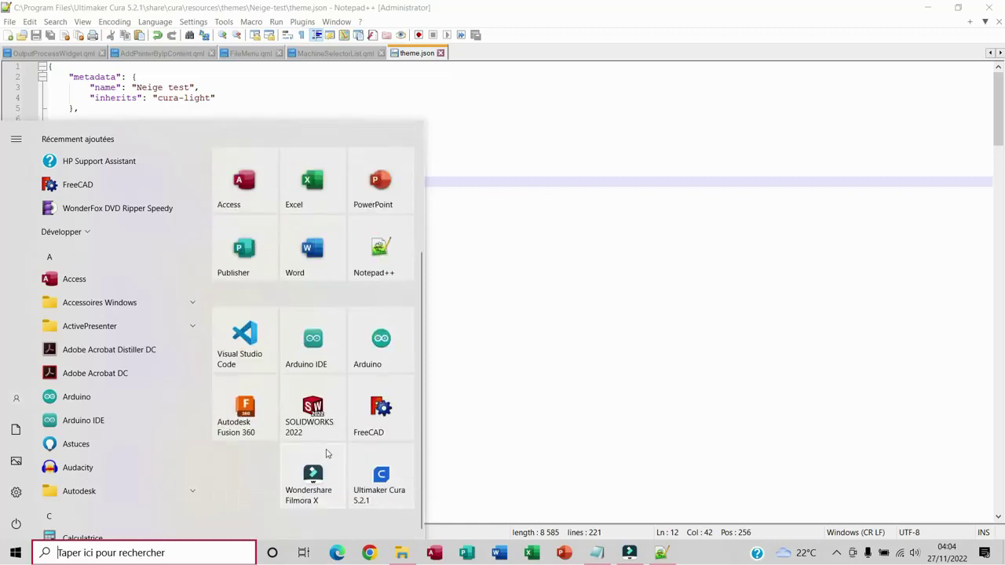
- Relaunch Cura and check the red background_3 via the printer list and Add printer window, then return to theme.json
click(652, 246)
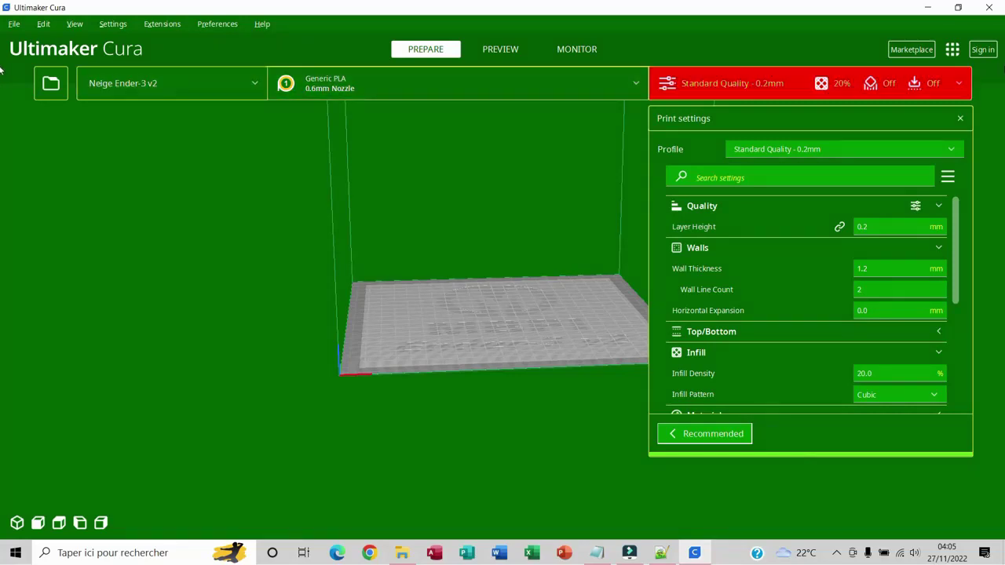
click(119, 88)
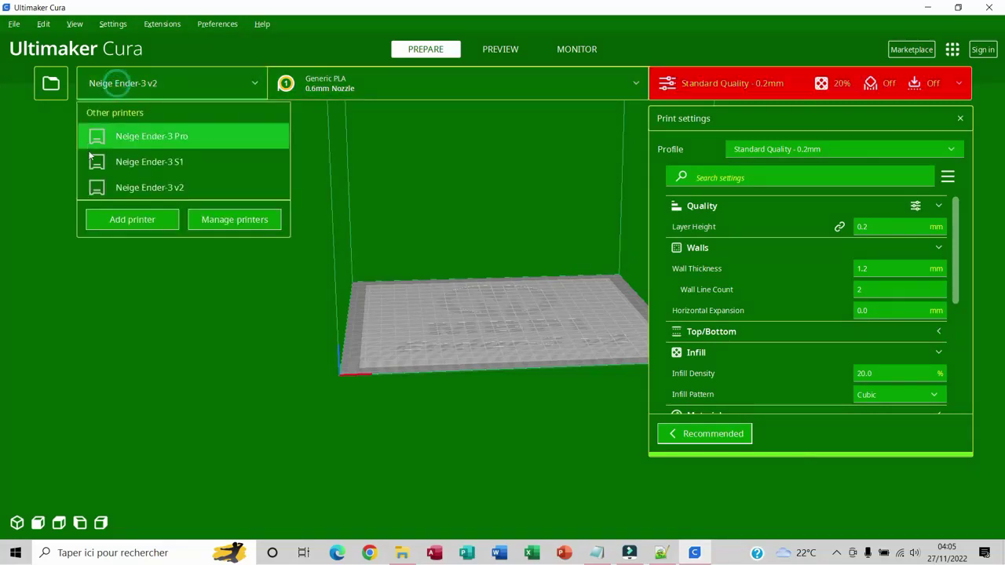
click(150, 221)
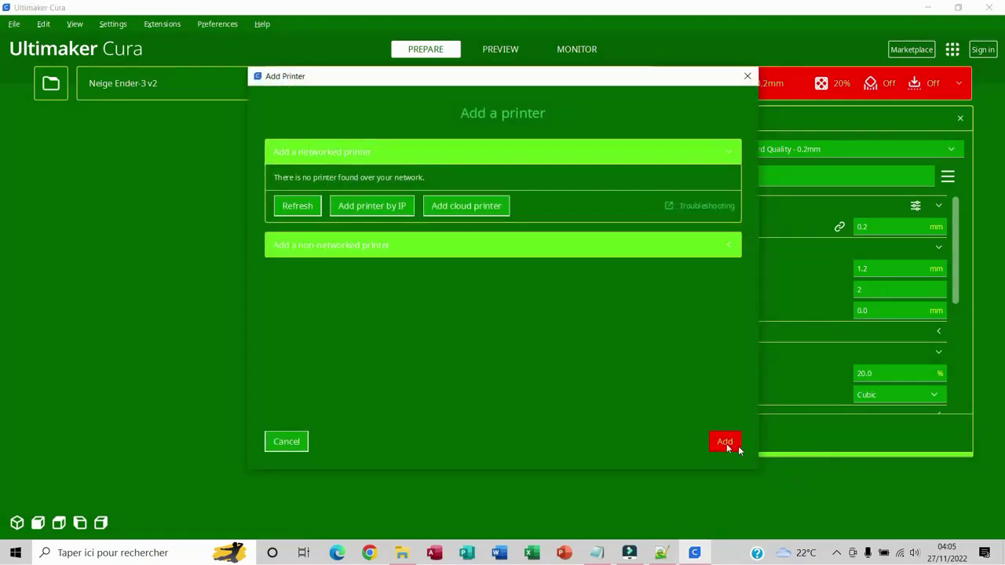
click(286, 441)
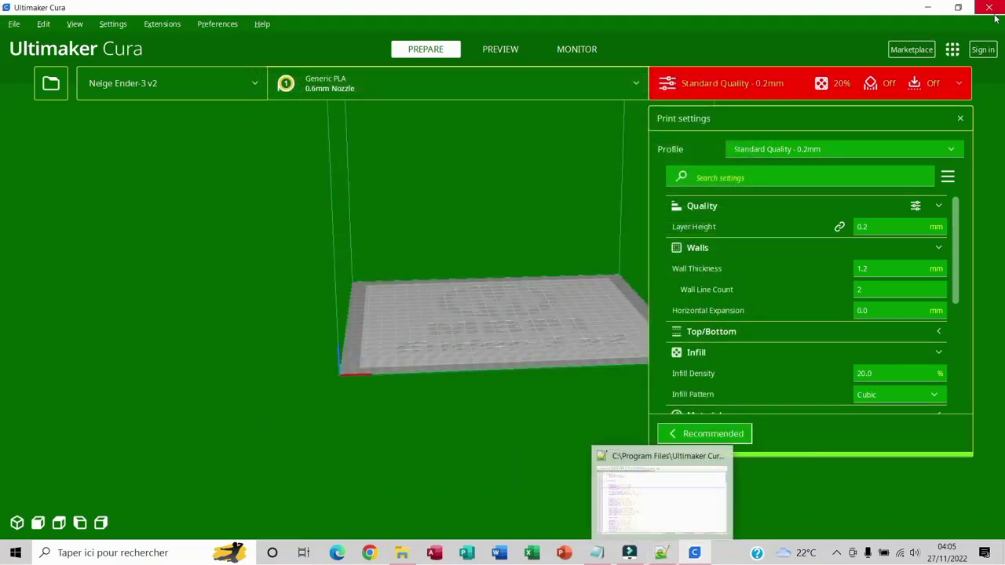
click(662, 551)
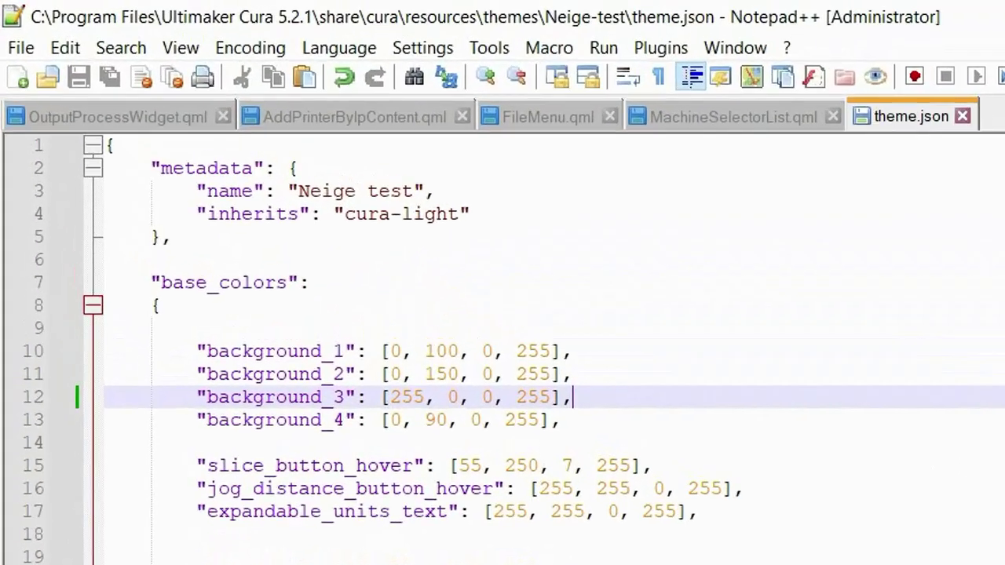
- Revert background_3 to [0, 200, 0, 255] and paste red [255, 0, 0, 255] into background_4
key(Down)
key(Down)
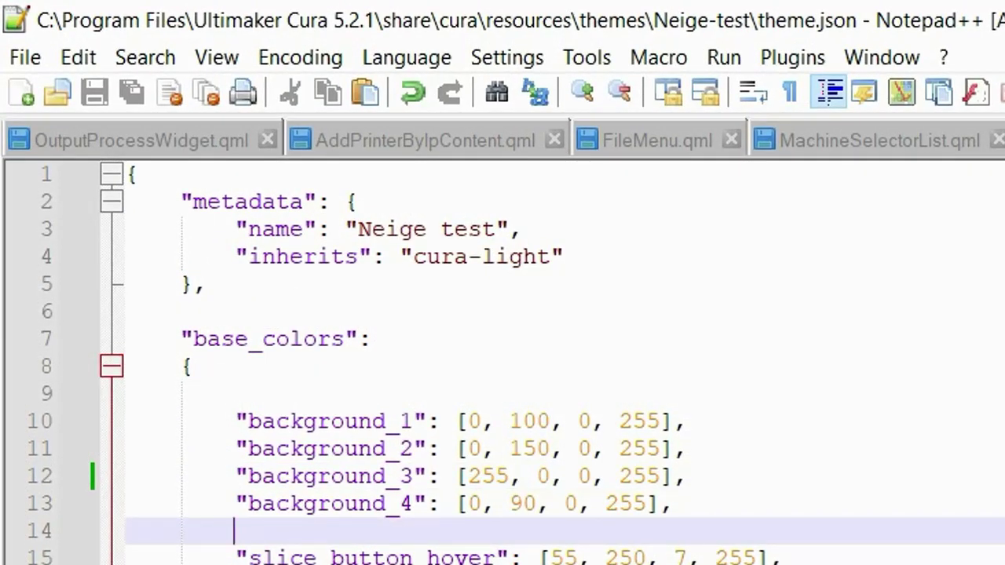
key(ctrl+z)
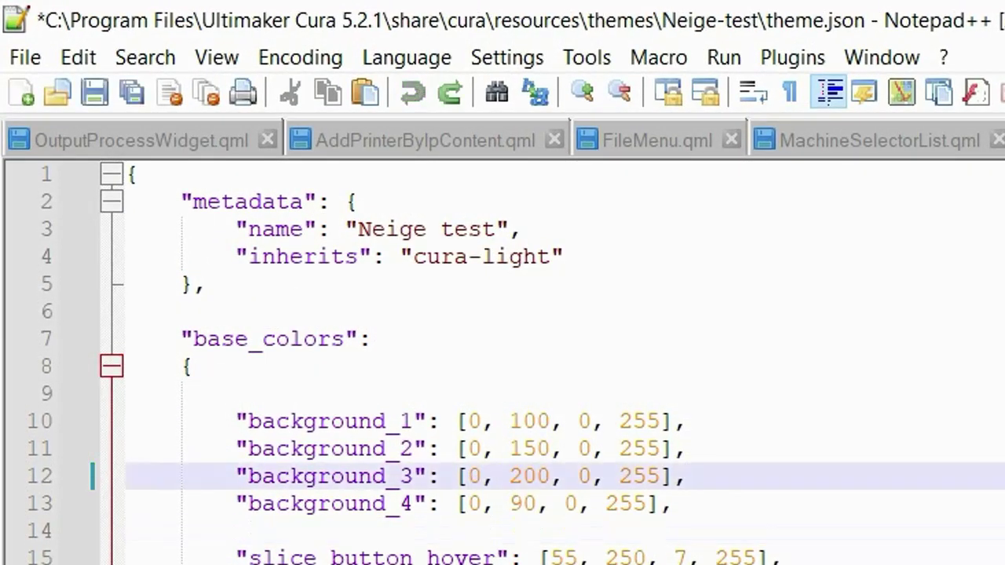
click(676, 504)
drag(677, 506, 458, 505)
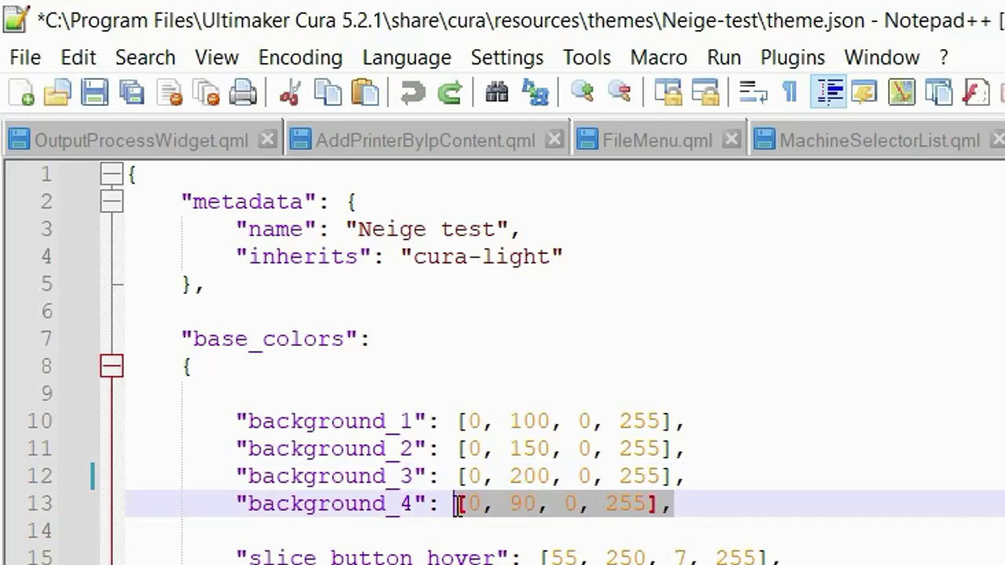
text([255, 0, 0, 255],)
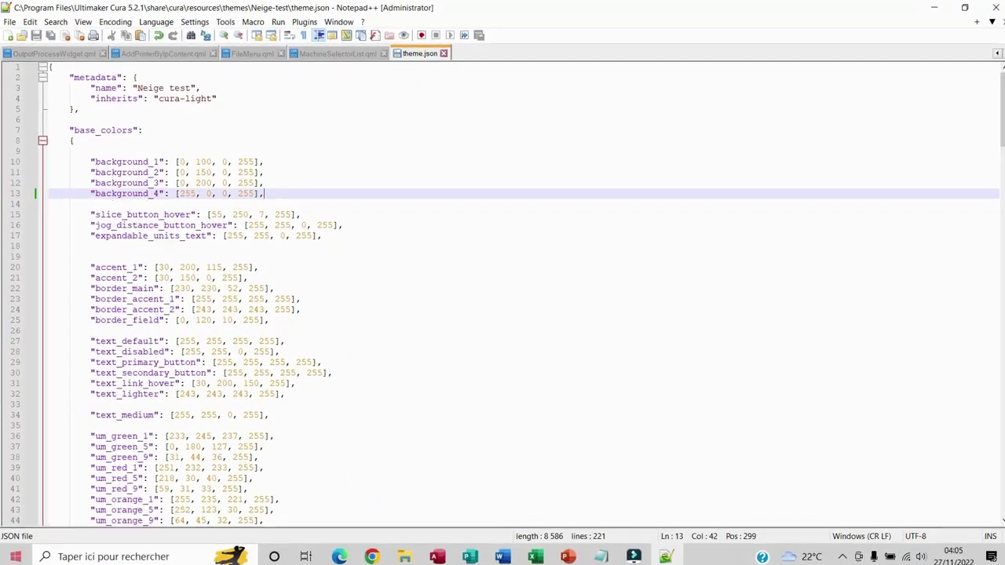
click(16, 556)
scroll(353, 353, down, 3)
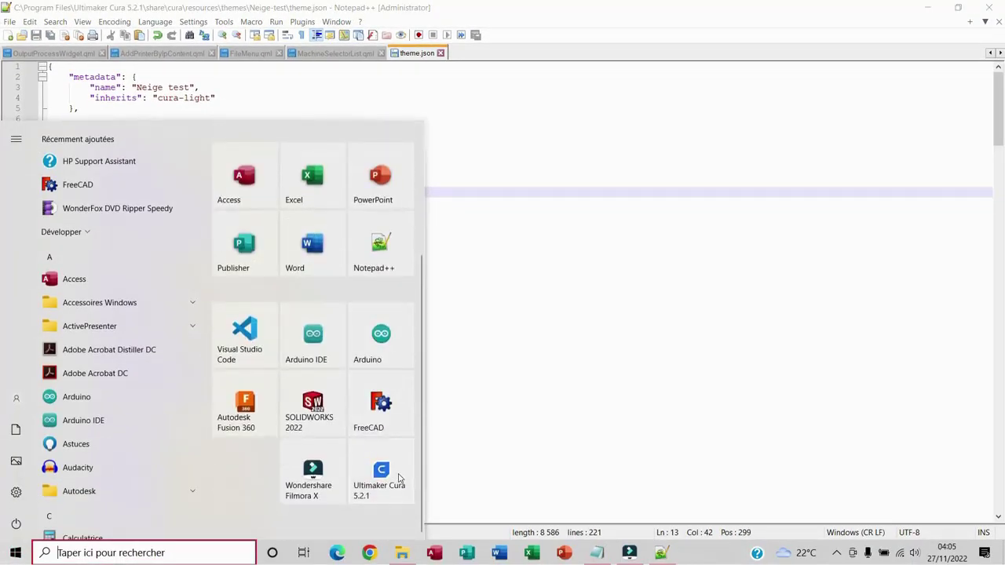
- Relaunch Cura, check the red header bar via the printer and Profile dropdowns, then return to theme.json
click(399, 478)
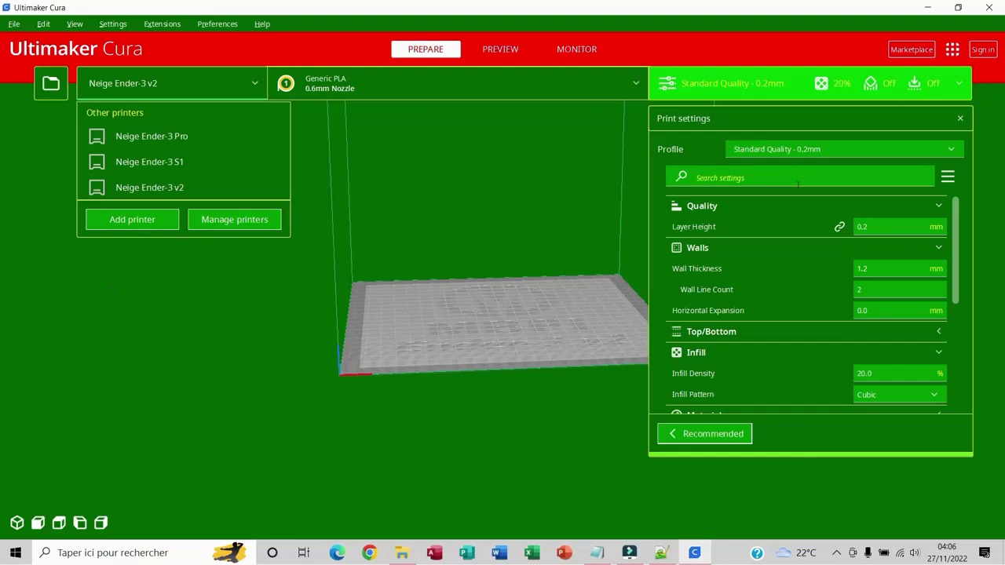
click(962, 151)
click(962, 151)
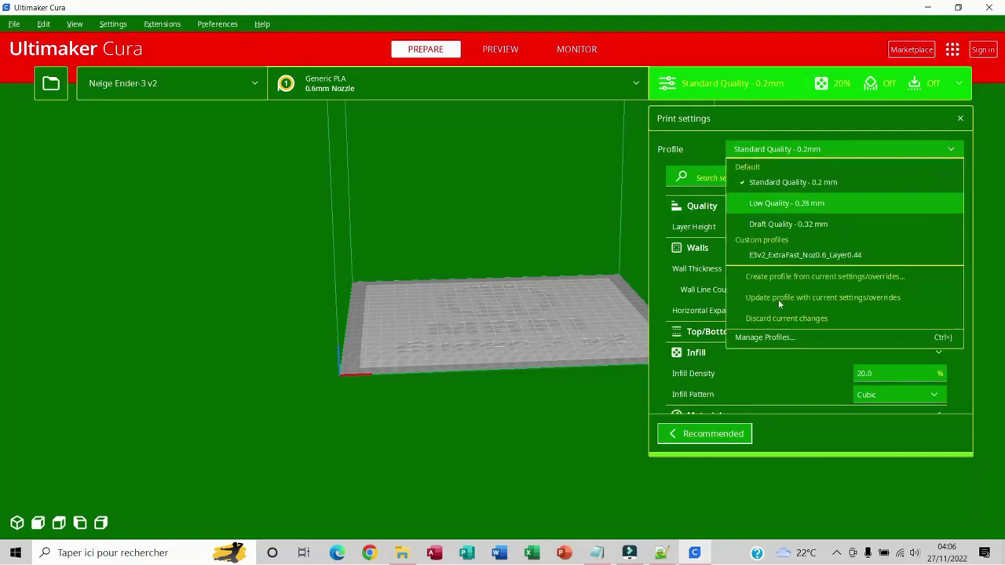
click(658, 552)
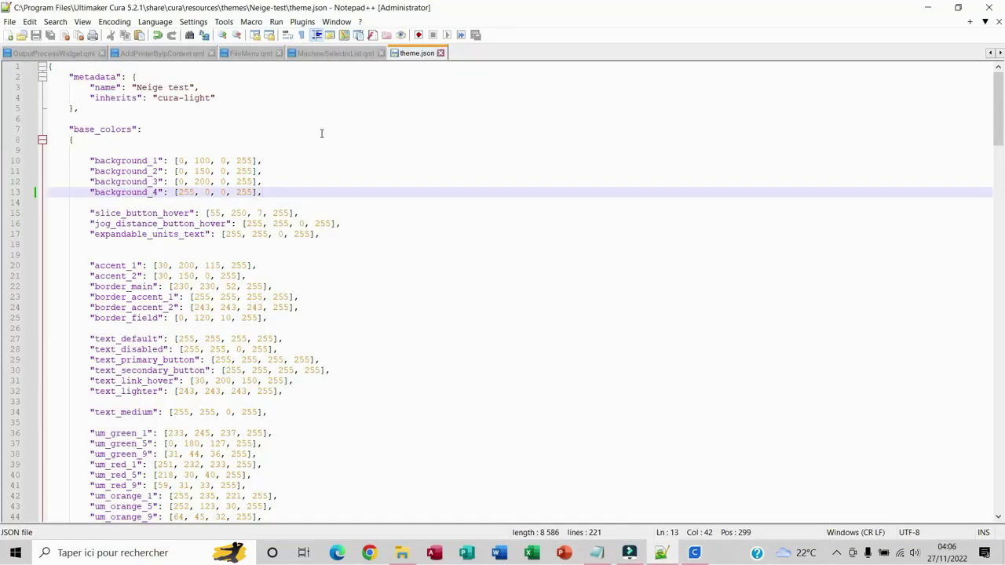
- Undo background_4 back to [0, 90, 0, 255] and scroll theme.json to find expandable_hover
key(ctrl+z)
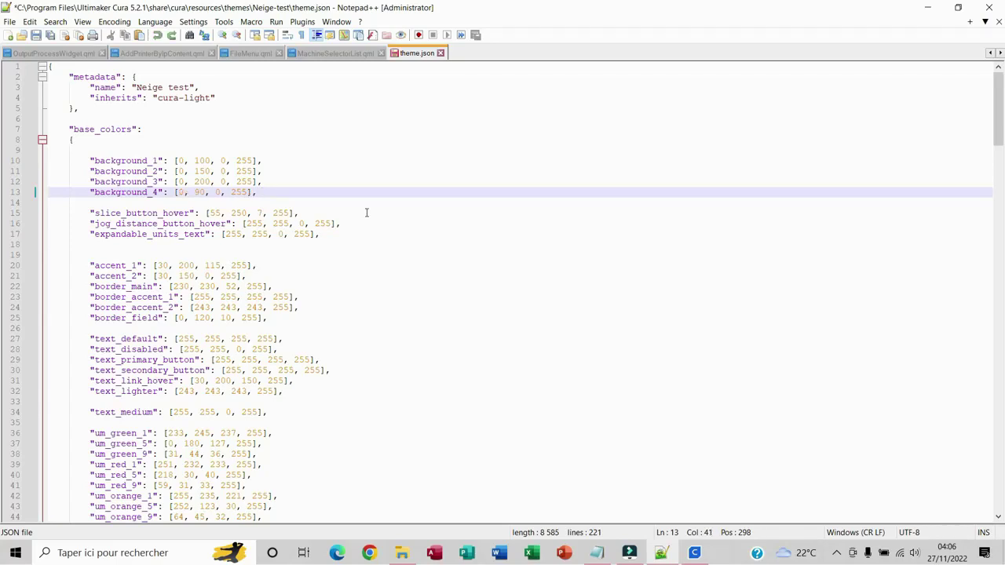
drag(276, 192, 35, 157)
click(351, 175)
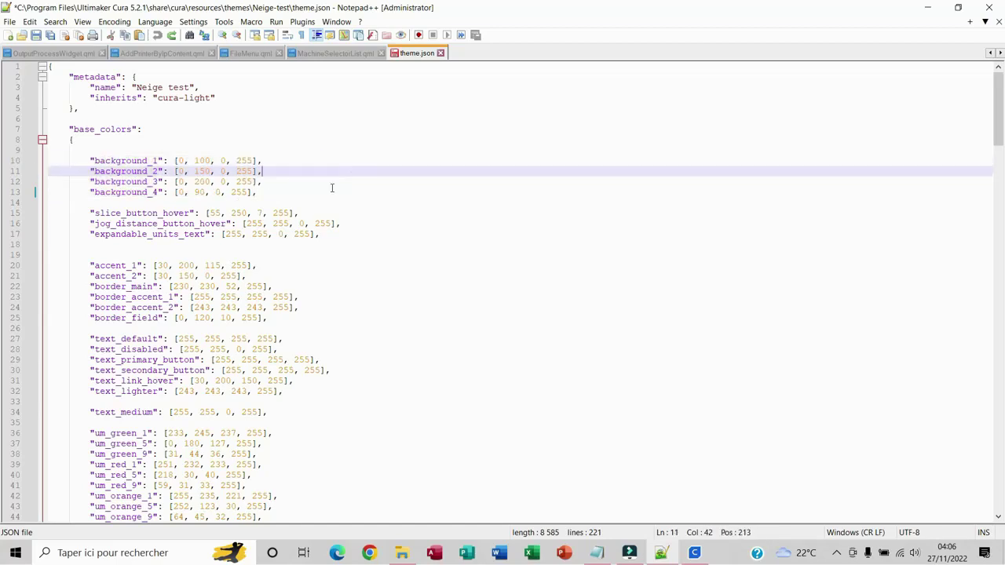
scroll(86, 223, down, 2)
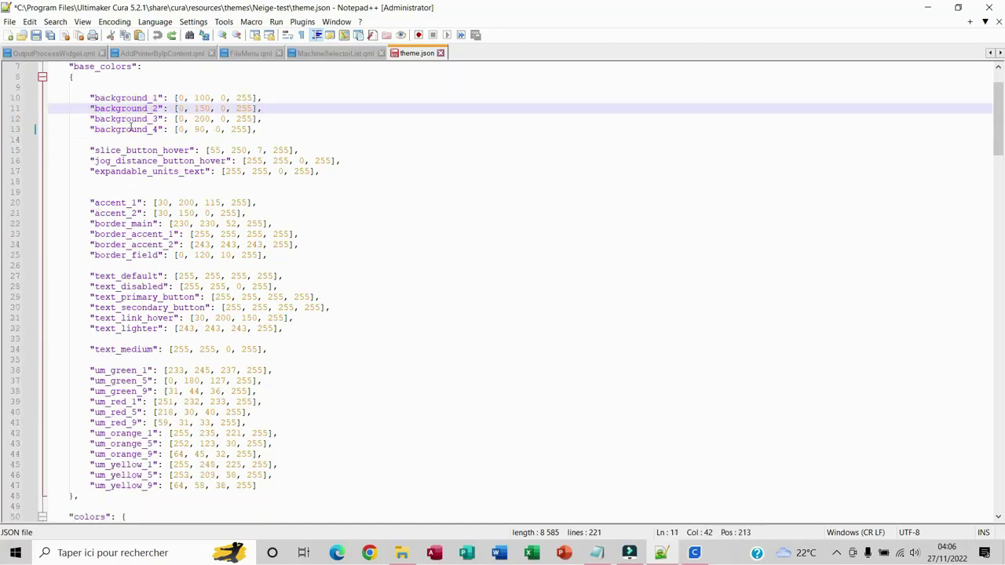
scroll(130, 134, down, 4)
scroll(130, 134, up, 4)
scroll(128, 174, up, 2)
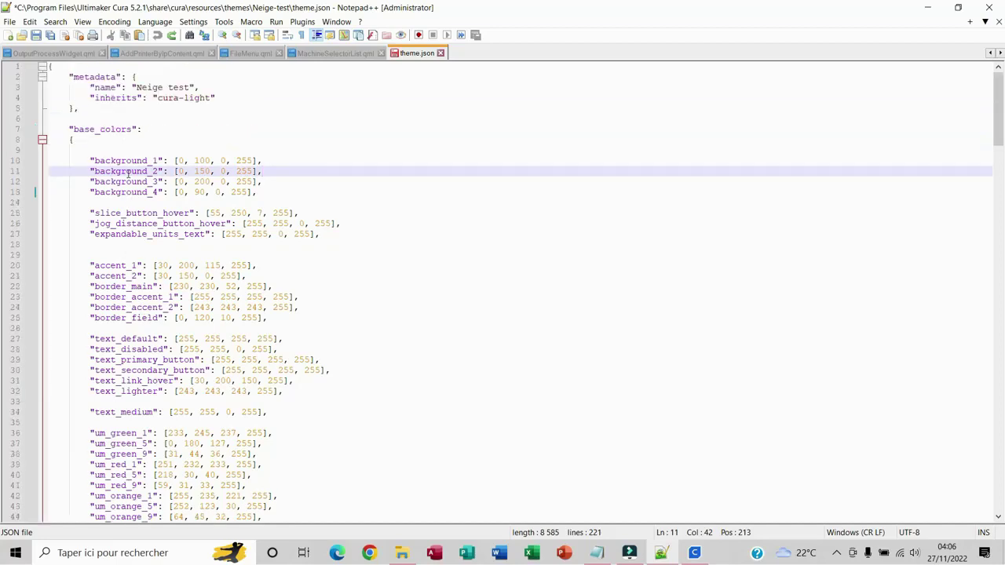
scroll(142, 252, down, 1)
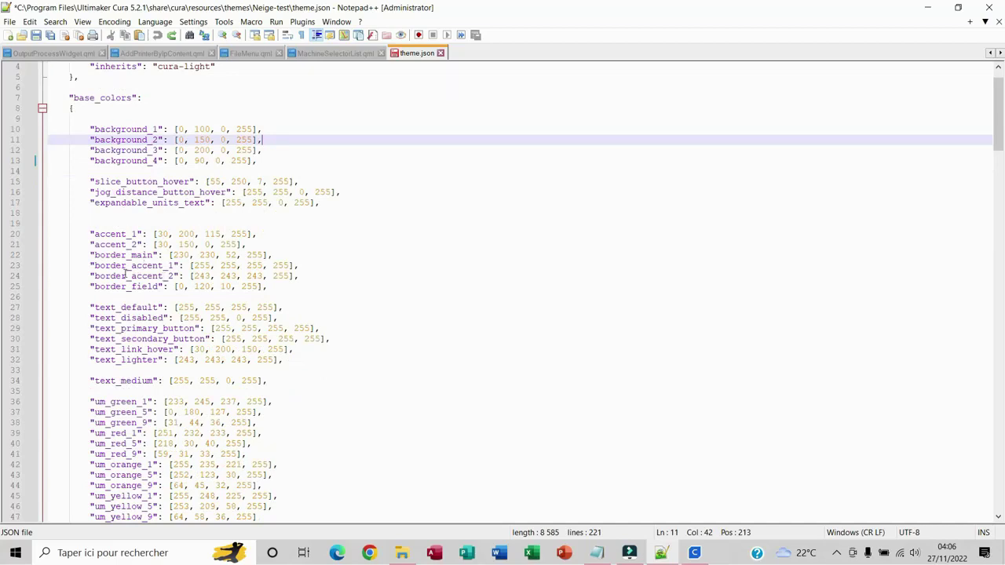
scroll(125, 273, down, 2)
scroll(163, 281, down, 7)
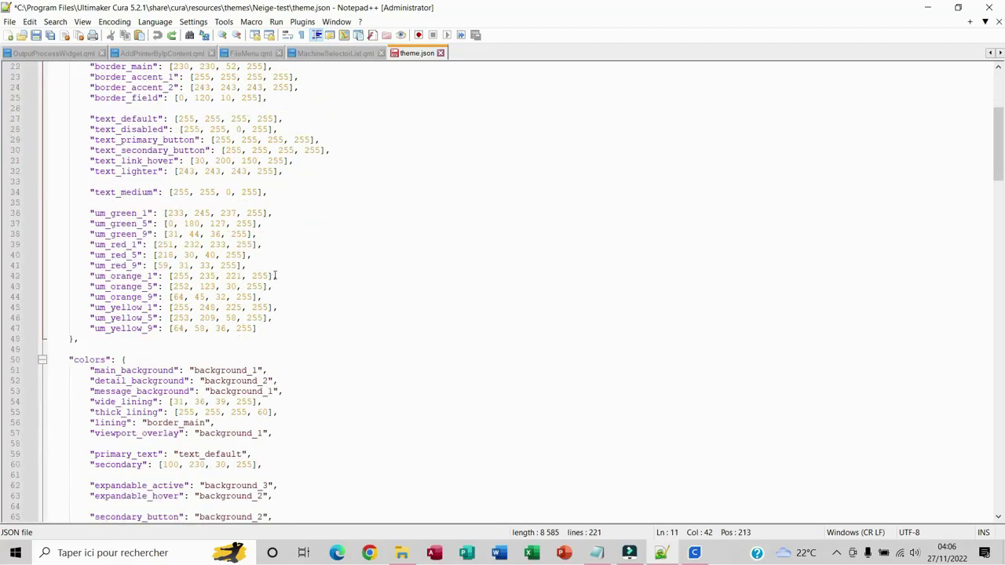
scroll(142, 288, down, 2)
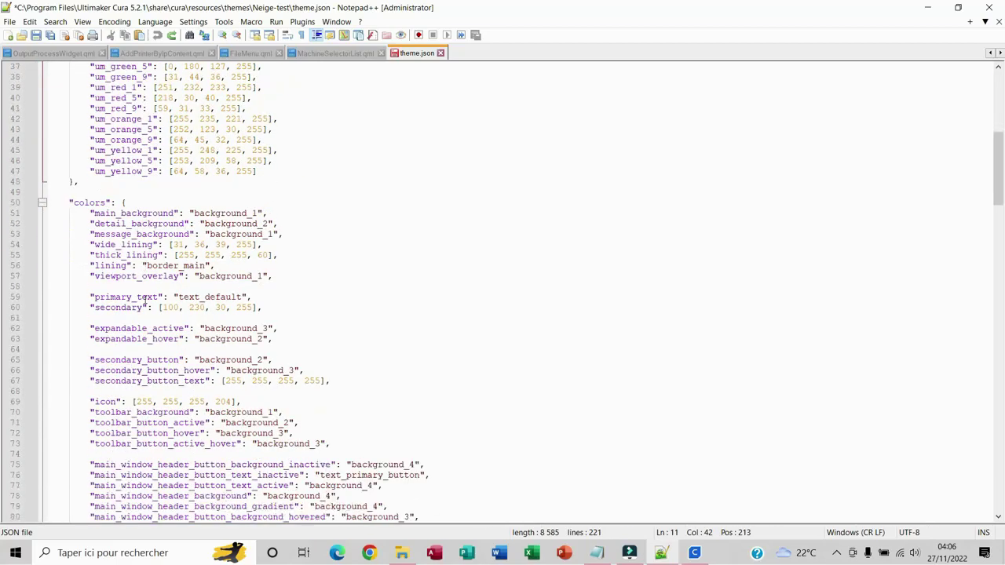
scroll(175, 366, down, 3)
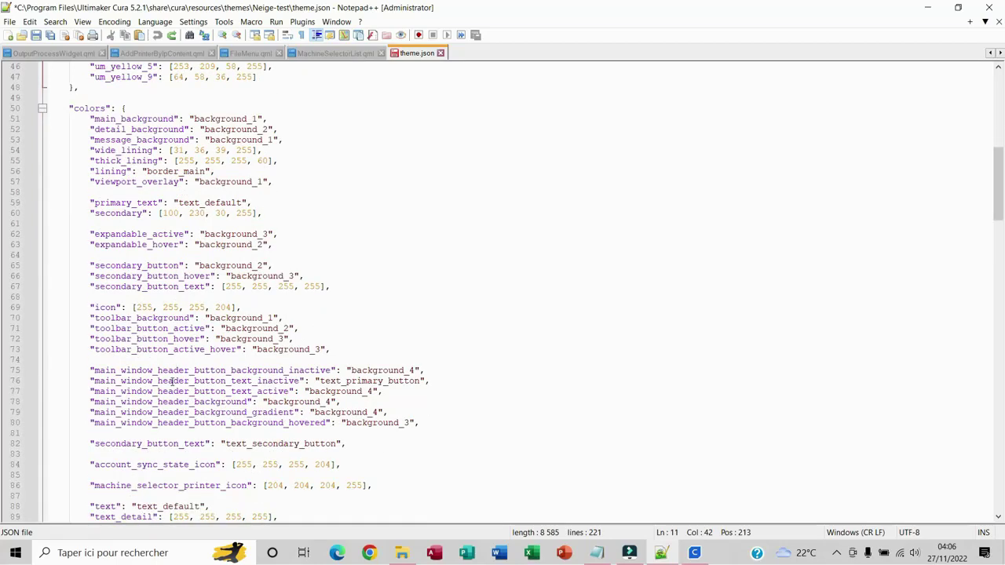
scroll(171, 380, down, 5)
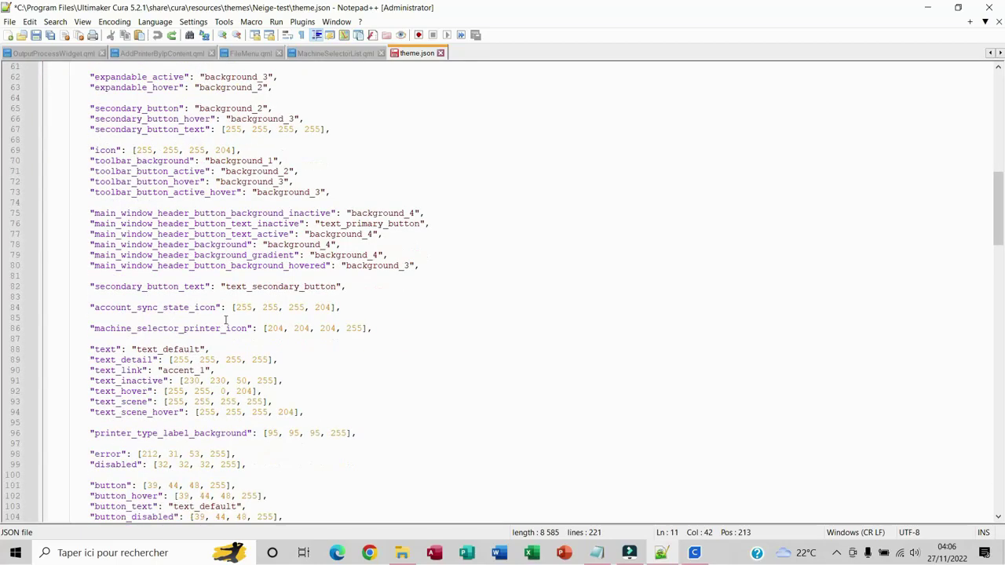
scroll(252, 229, up, 4)
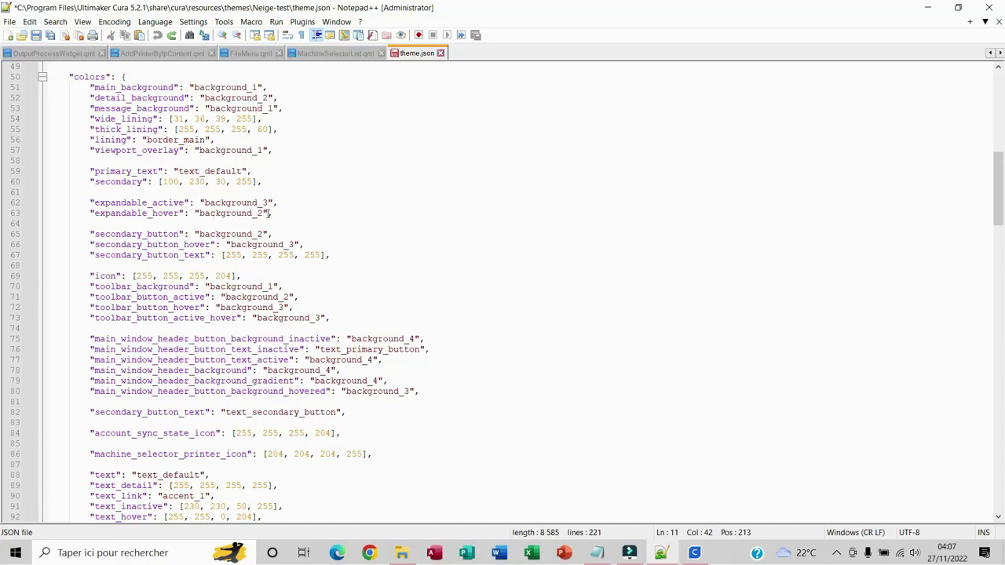
- Replace expandable_hover's background_2 value on line 63 with red [255, 0, 0, 255]
drag(269, 213, 85, 213)
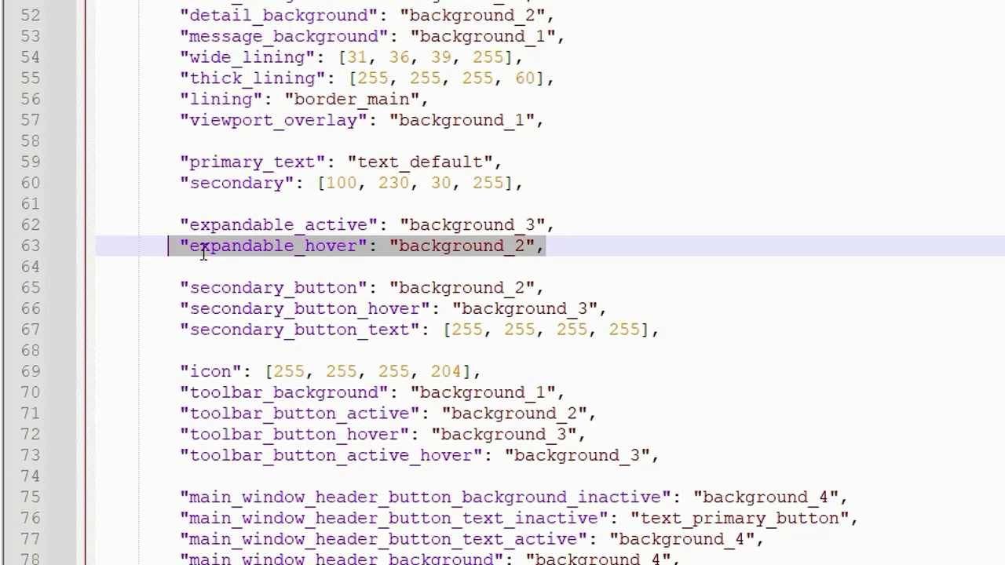
drag(545, 246, 152, 242)
click(508, 186)
drag(545, 246, 388, 246)
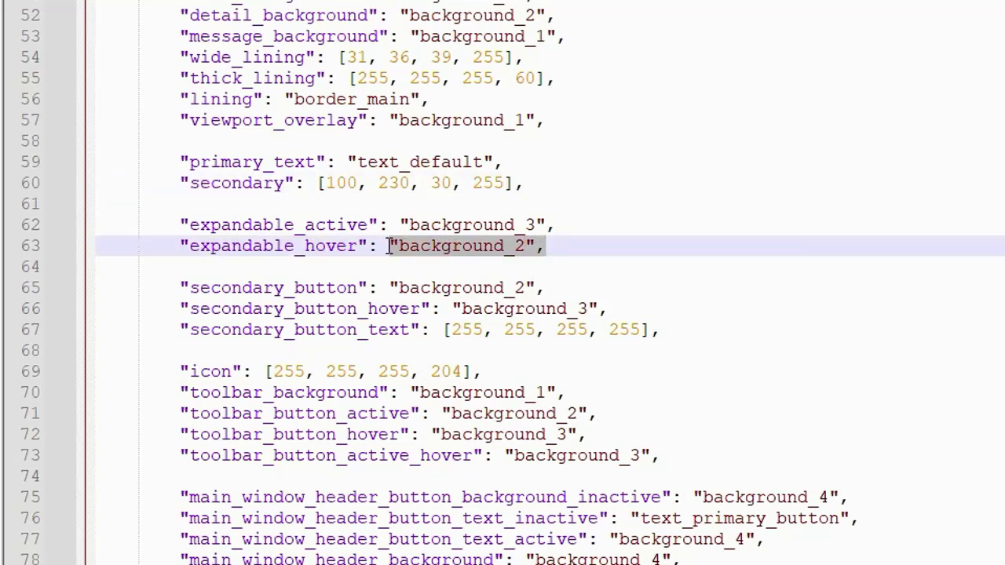
text([255, 0, 0, 255],)
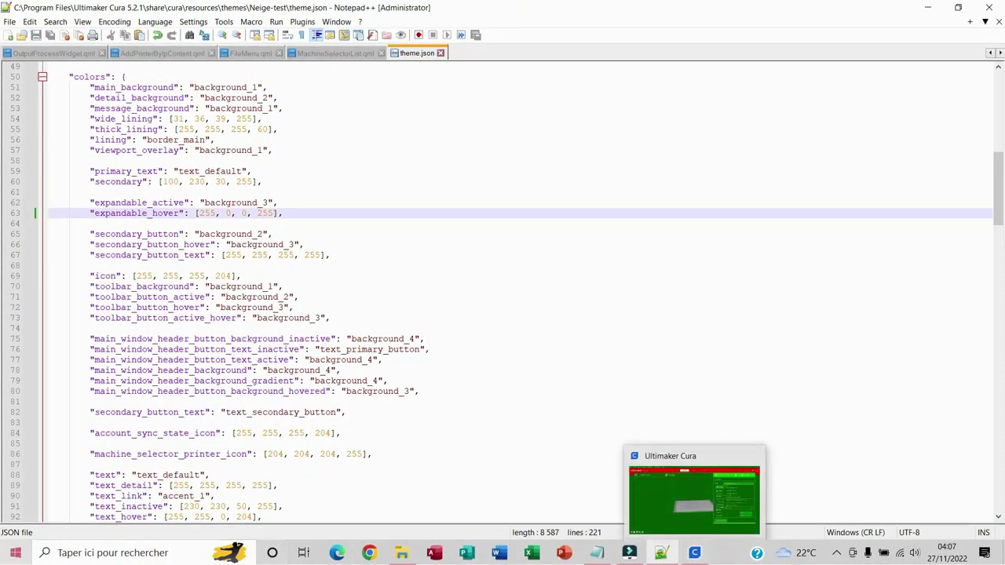
key(super)
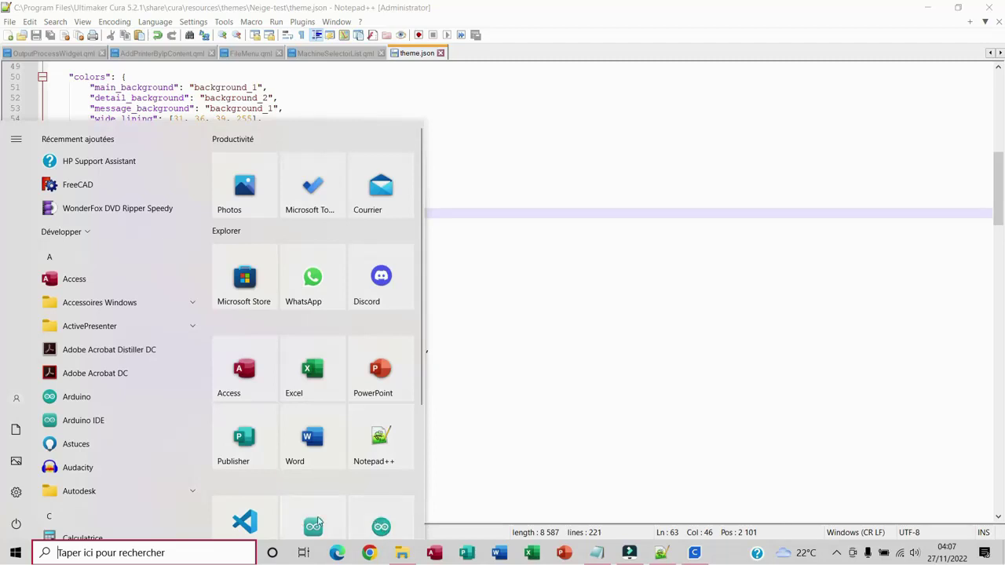
- Relaunch Cura, check the red hover on the printer selector and Add printer dialog, then close Cura
scroll(382, 527, down, 5)
click(663, 545)
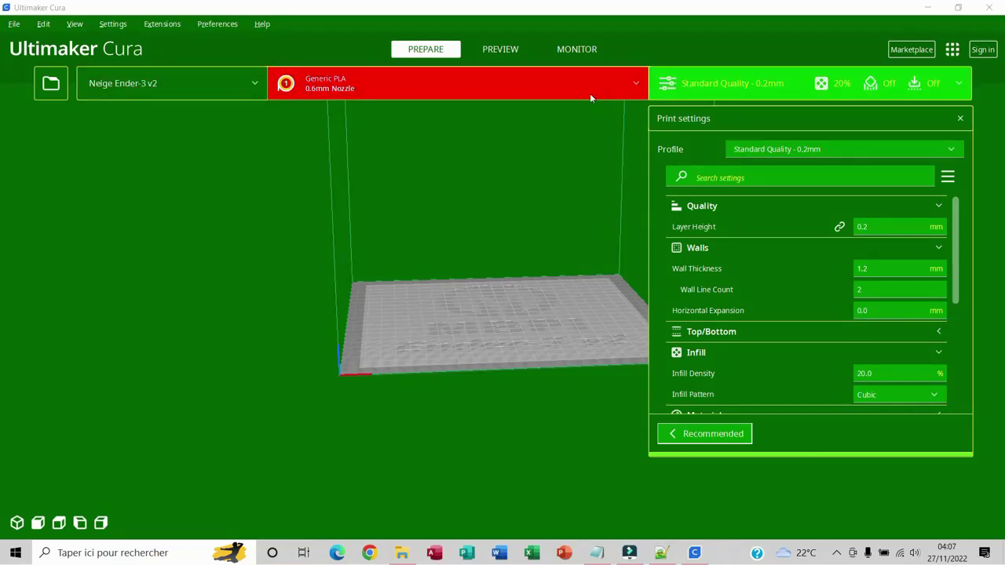
click(114, 87)
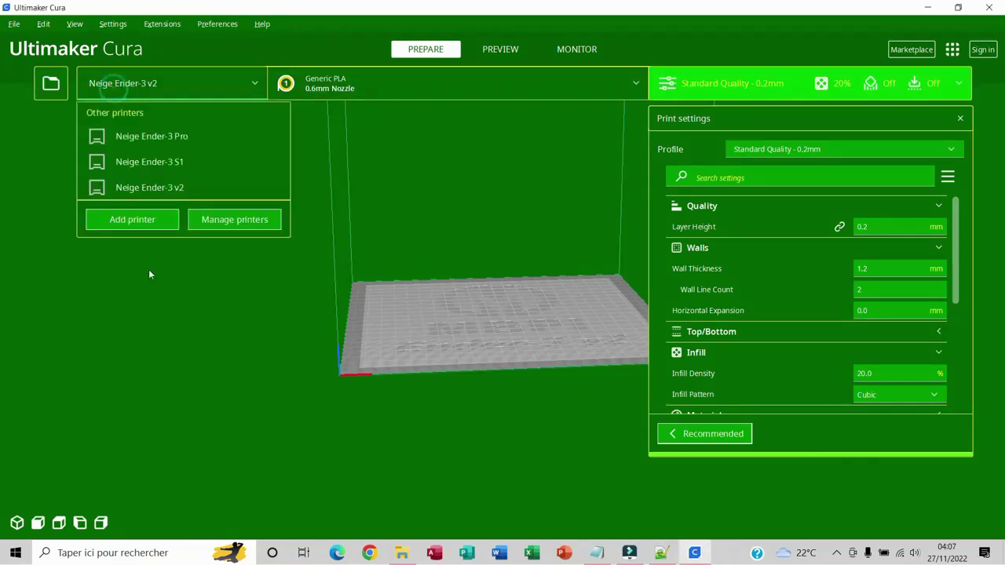
click(136, 219)
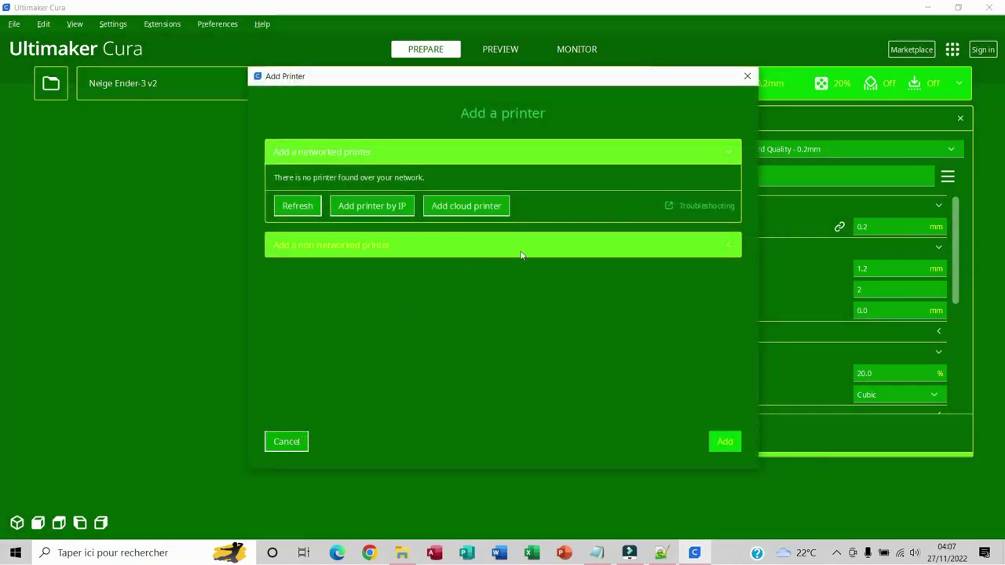
click(746, 76)
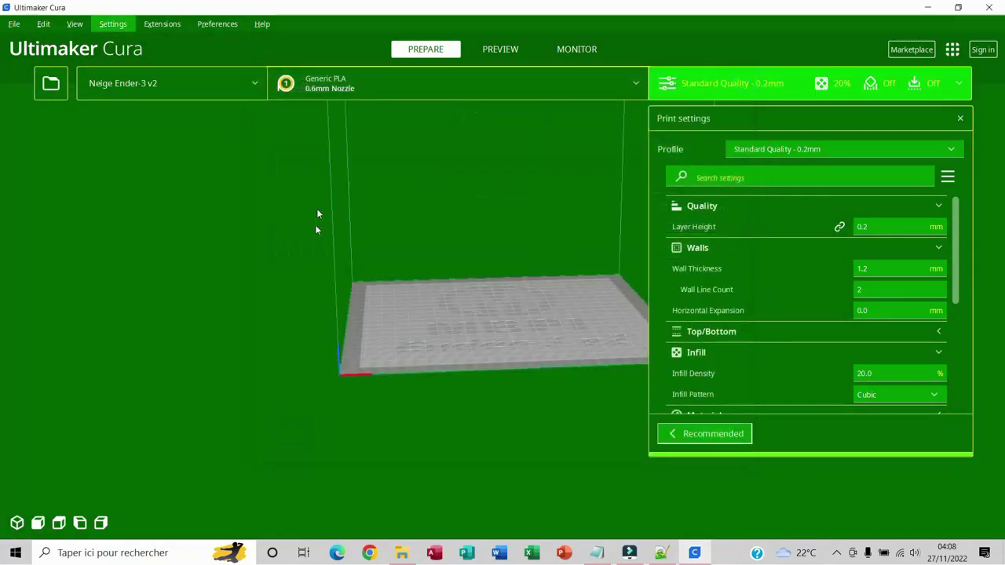
click(991, 7)
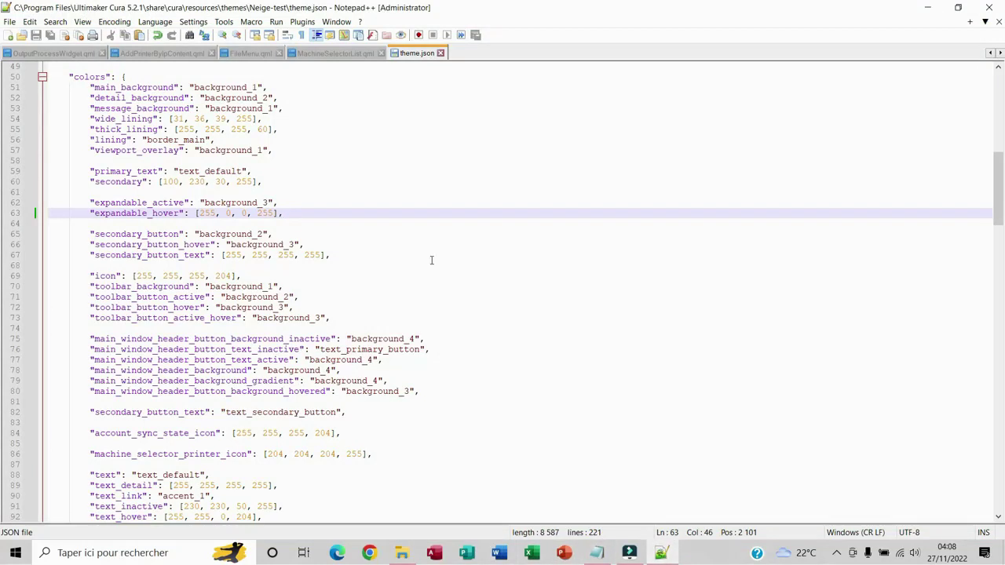
- Undo the expandable_hover change back to background_2
click(440, 192)
key(ctrl+z)
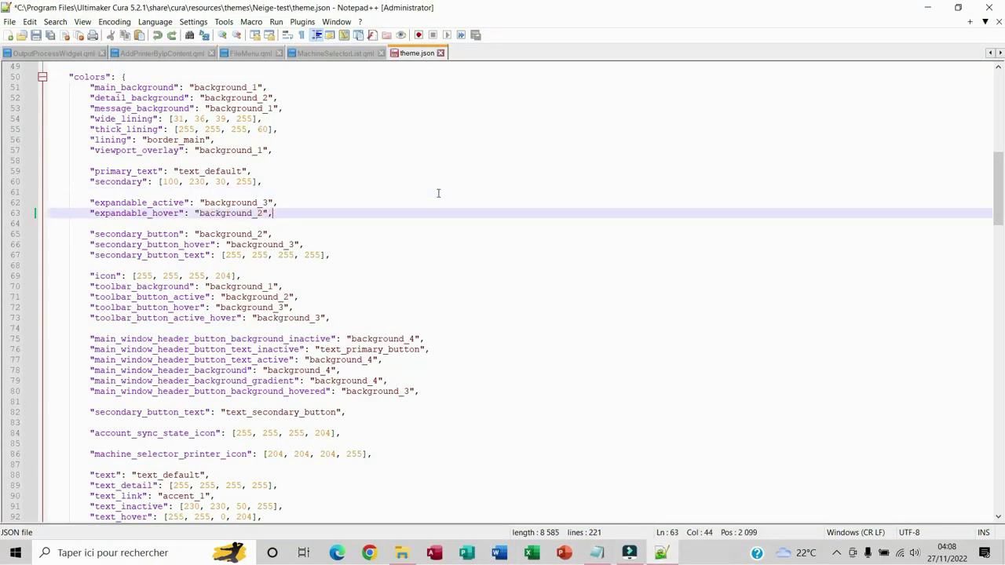
scroll(423, 330, down, 2)
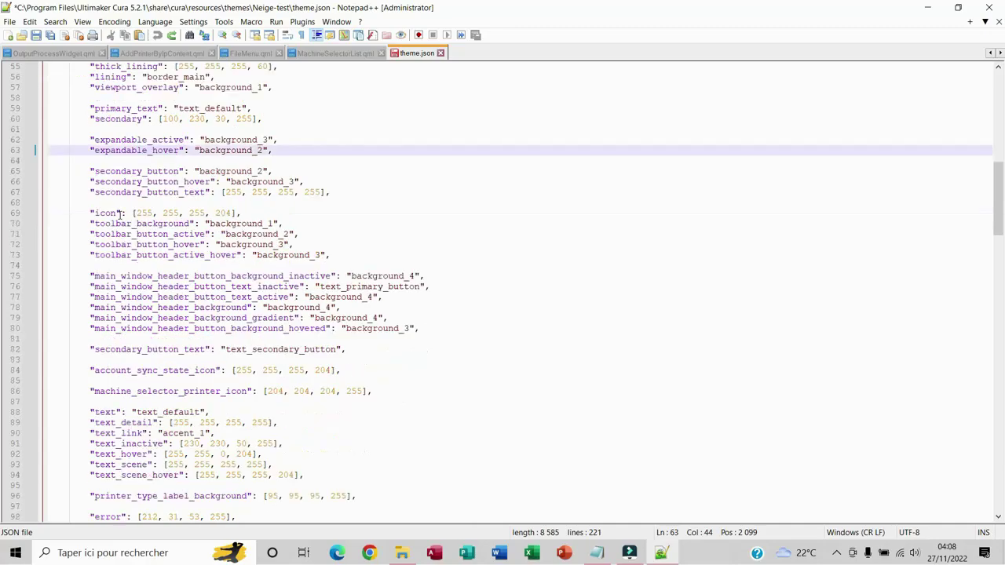
- Set the icon colour to red [255, 0, 0, 204] and save theme.json
drag(120, 213, 93, 214)
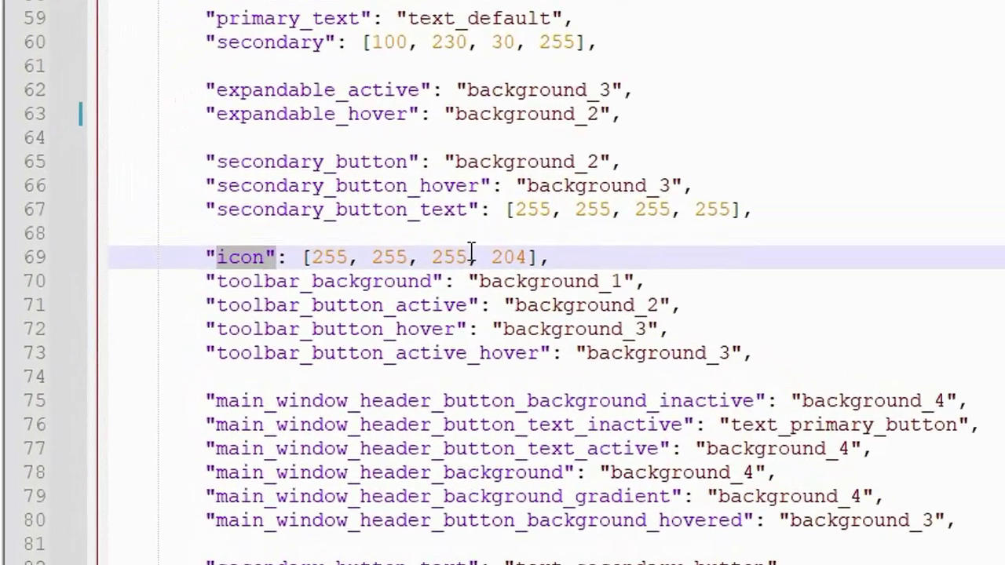
drag(203, 212, 191, 212)
text(0)
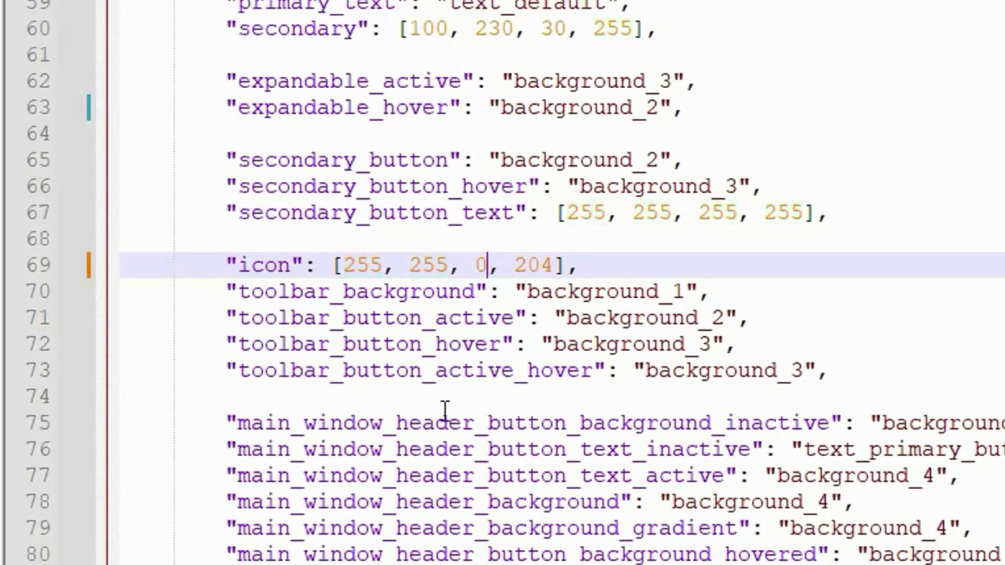
drag(442, 268, 408, 267)
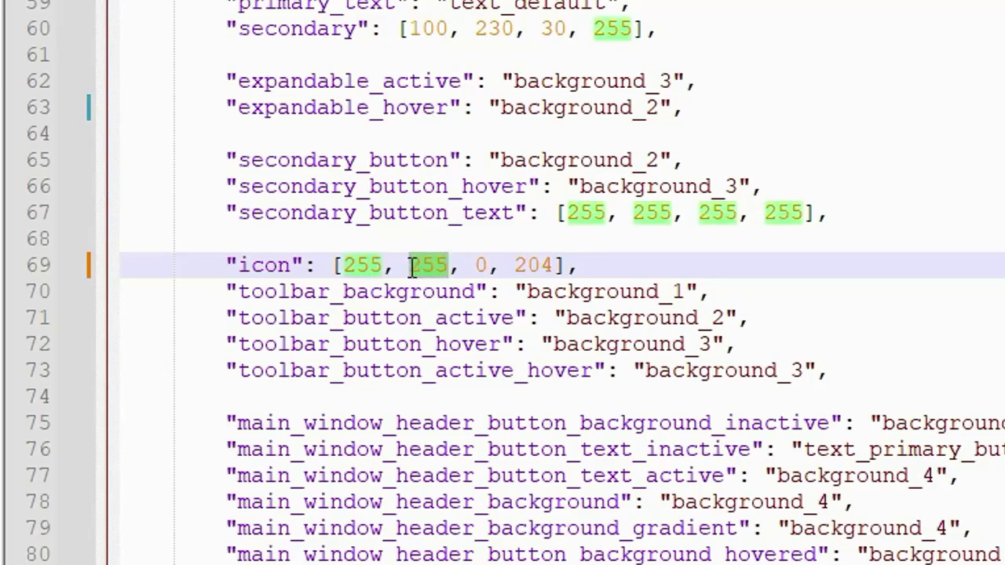
text(0)
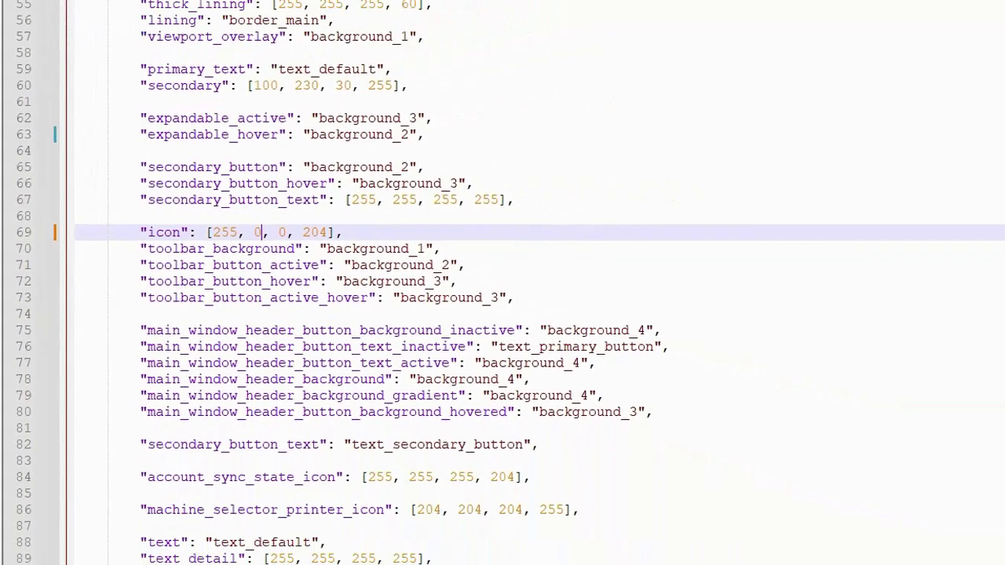
key(ctrl+s)
- Relaunch Cura with the edited theme, dismiss the news panel, and select the 20x20x20 cube
click(11, 556)
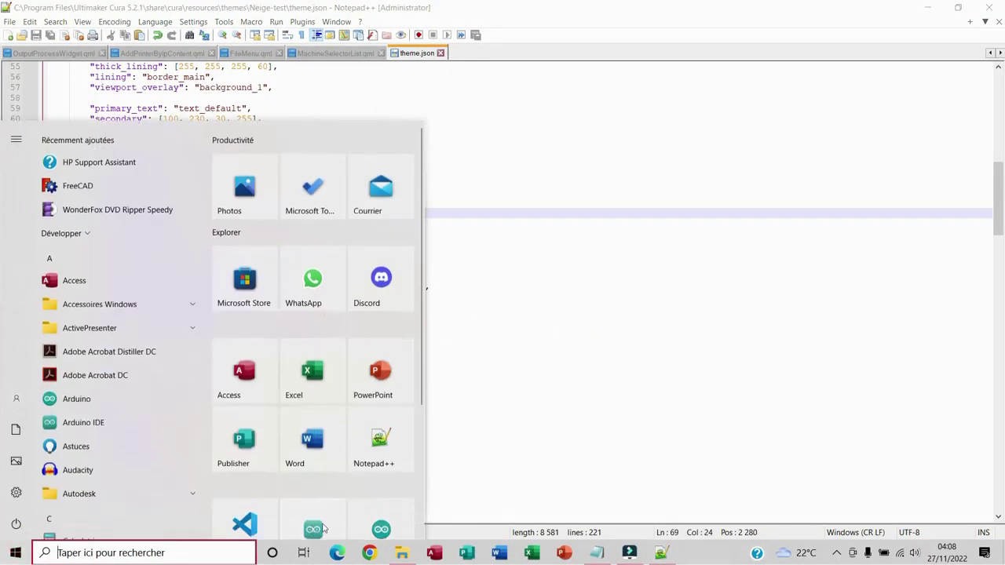
scroll(393, 456, down, 5)
click(402, 455)
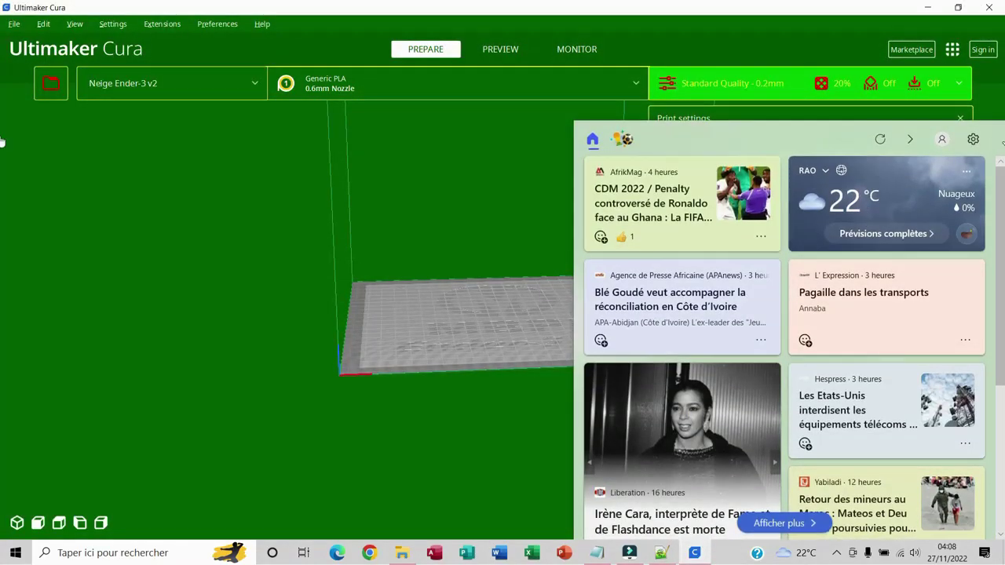
click(386, 288)
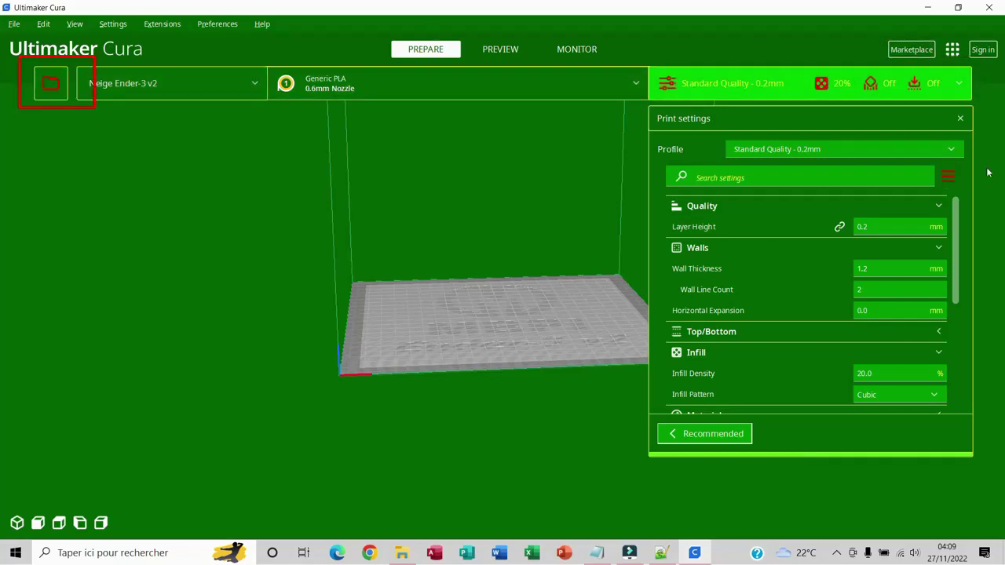
click(950, 50)
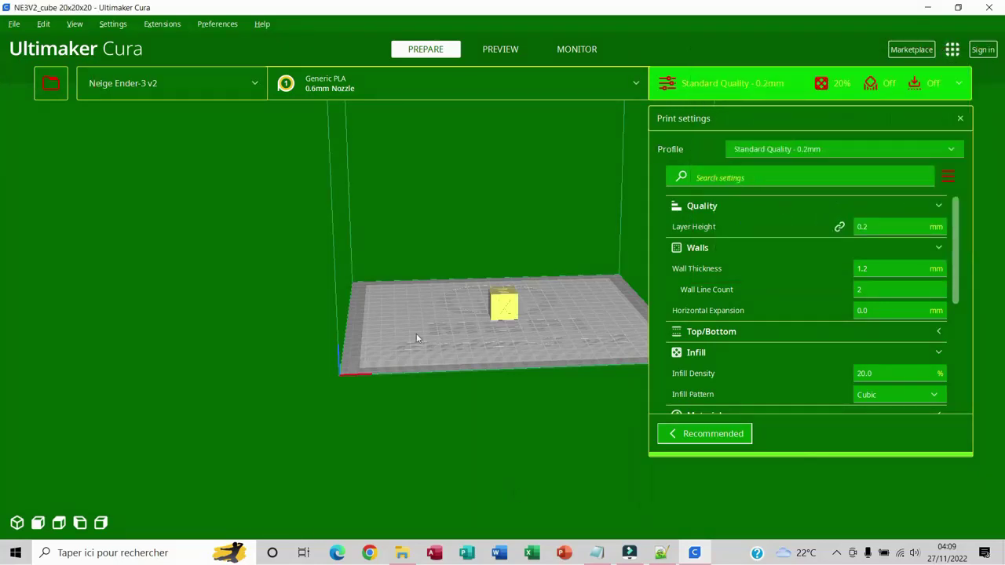
click(508, 307)
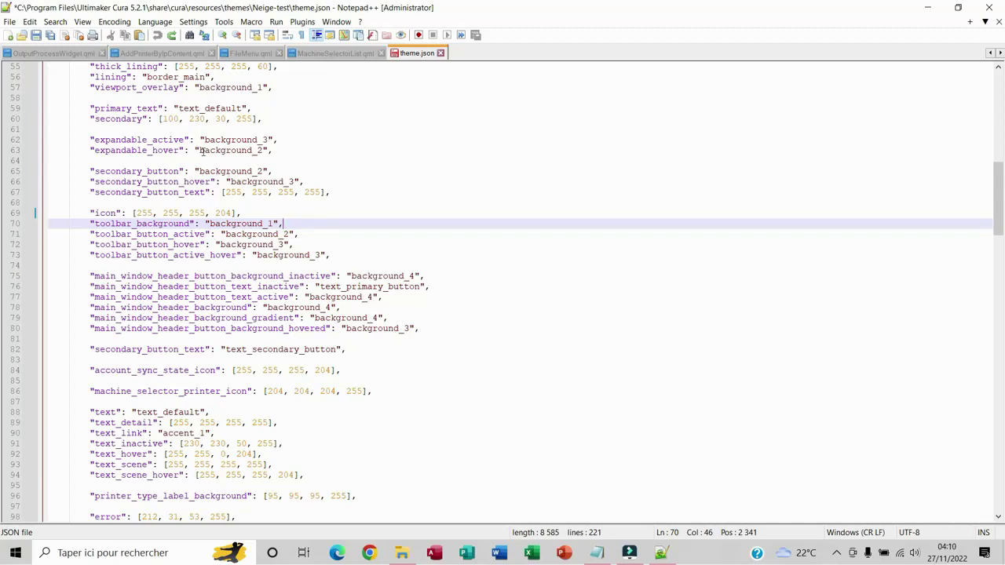
- Scroll theme.json back to the top and switch to File Explorer on C:\Programmes
scroll(177, 106, up, 18)
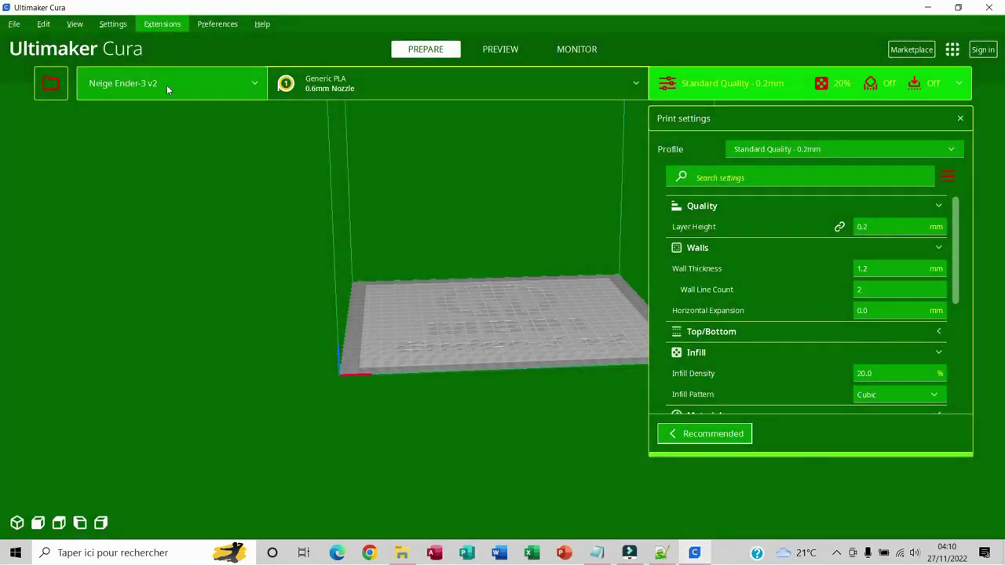
click(167, 84)
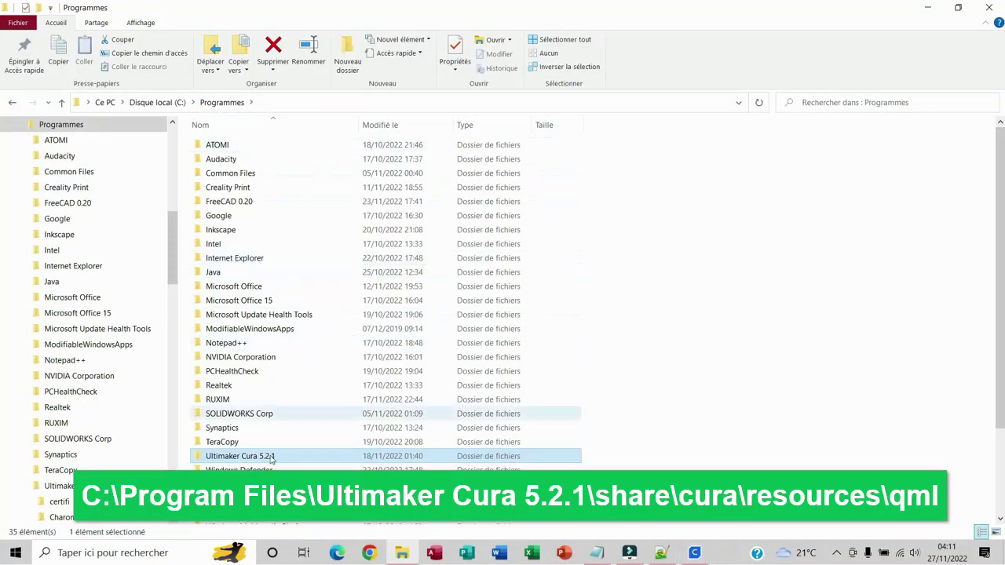
- Browse to Ultimaker Cura 5.2.1\share\cura\resources\qml in File Explorer
double_click(276, 455)
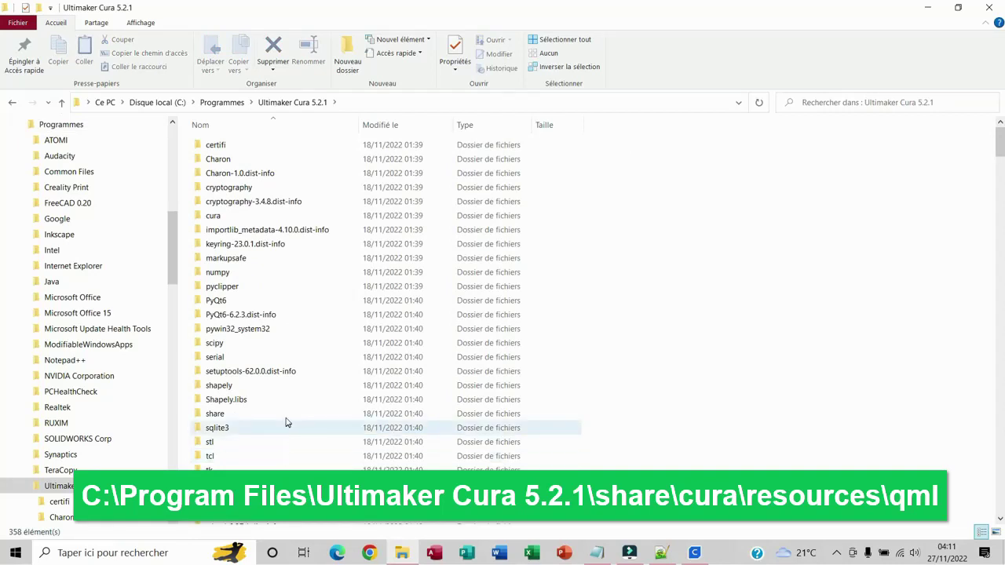
scroll(287, 419, down, 3)
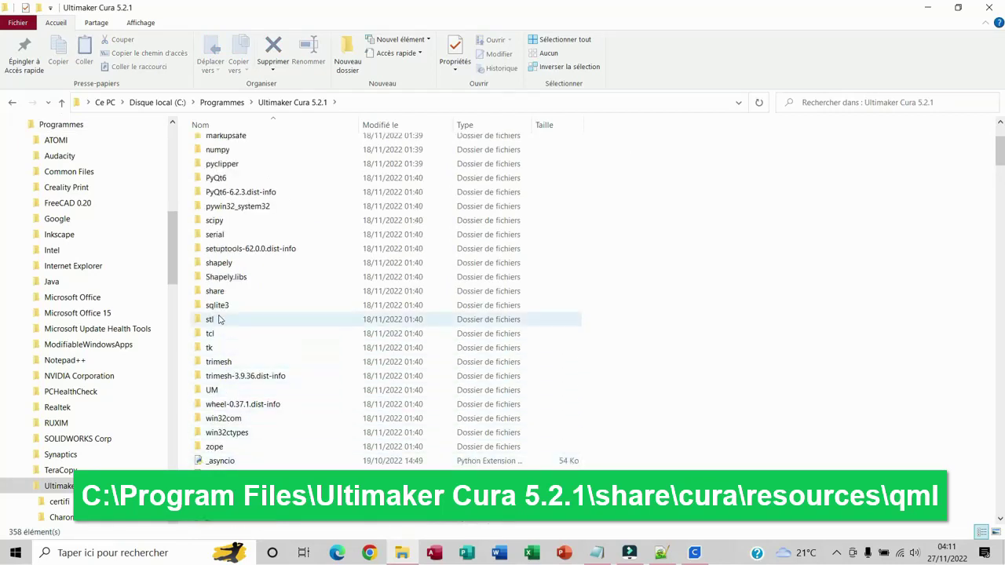
double_click(222, 292)
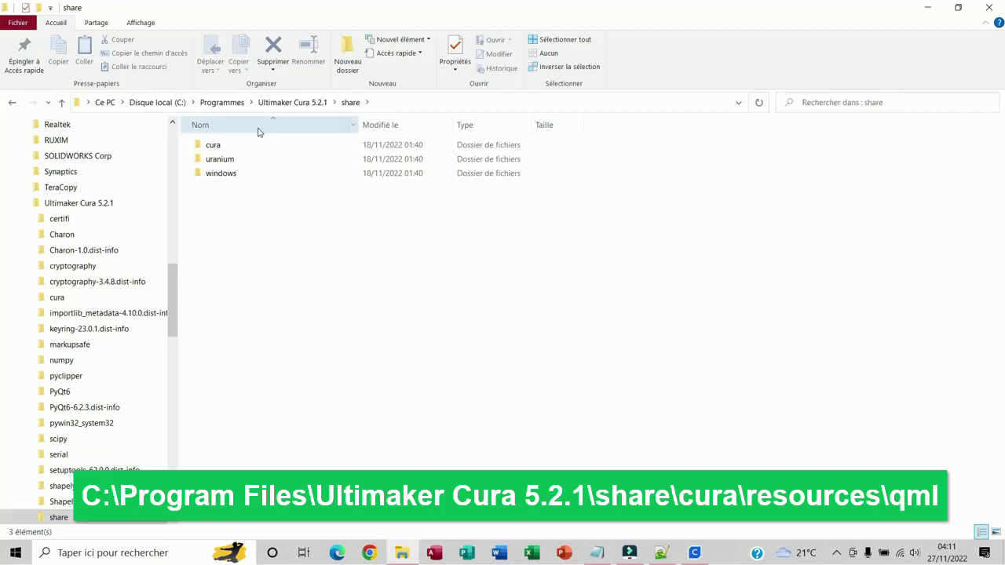
double_click(227, 149)
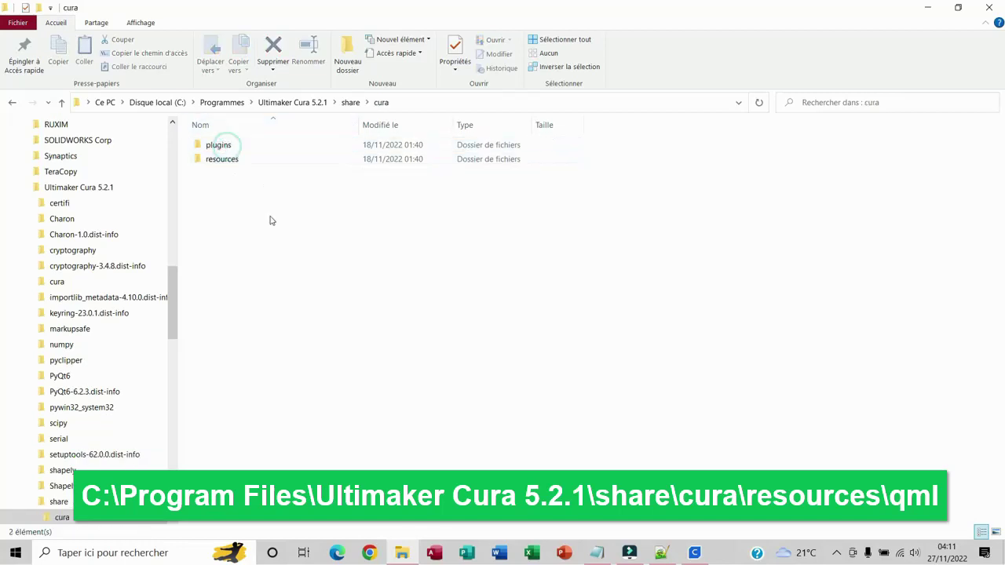
double_click(222, 160)
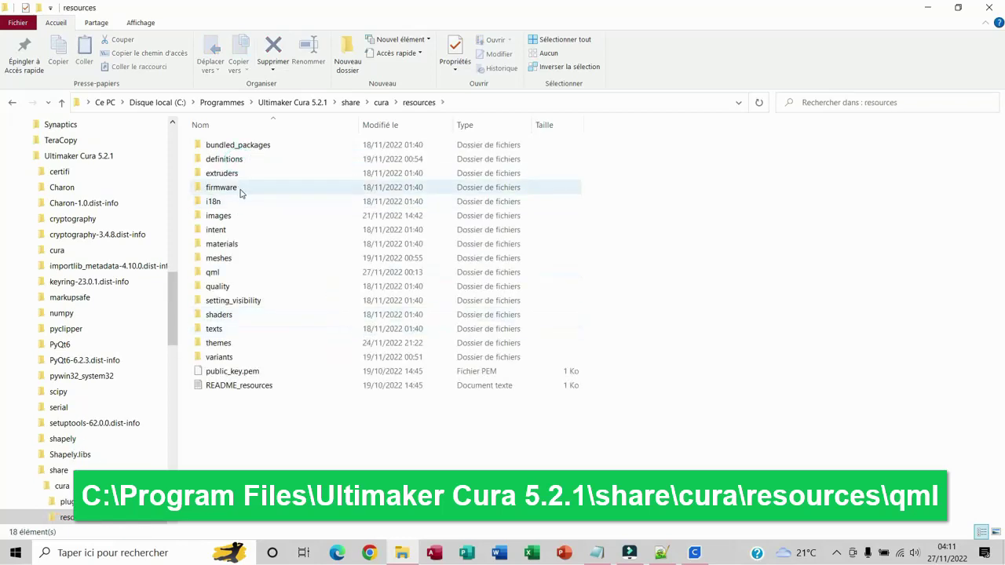
double_click(212, 272)
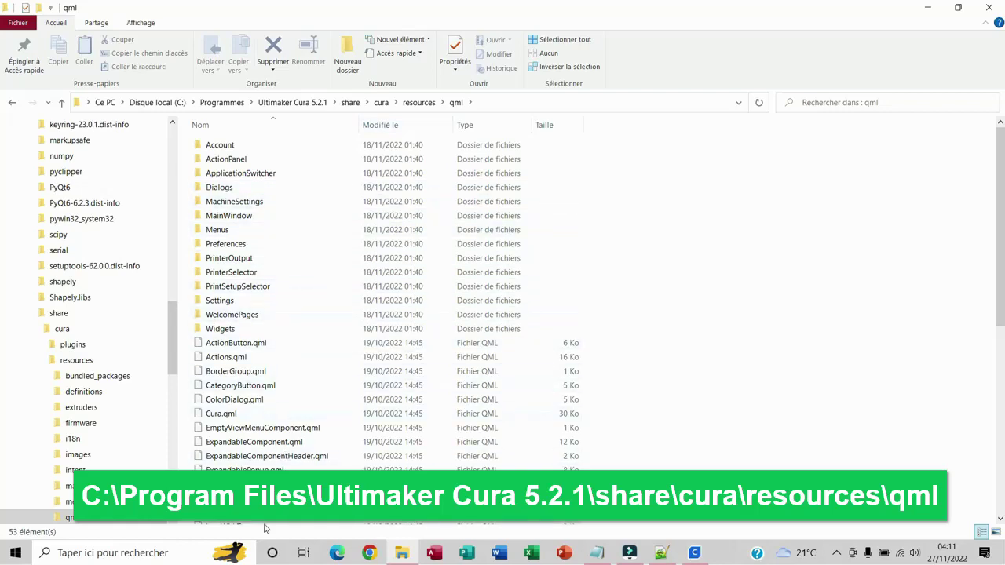
scroll(274, 392, down, 8)
scroll(259, 437, up, 8)
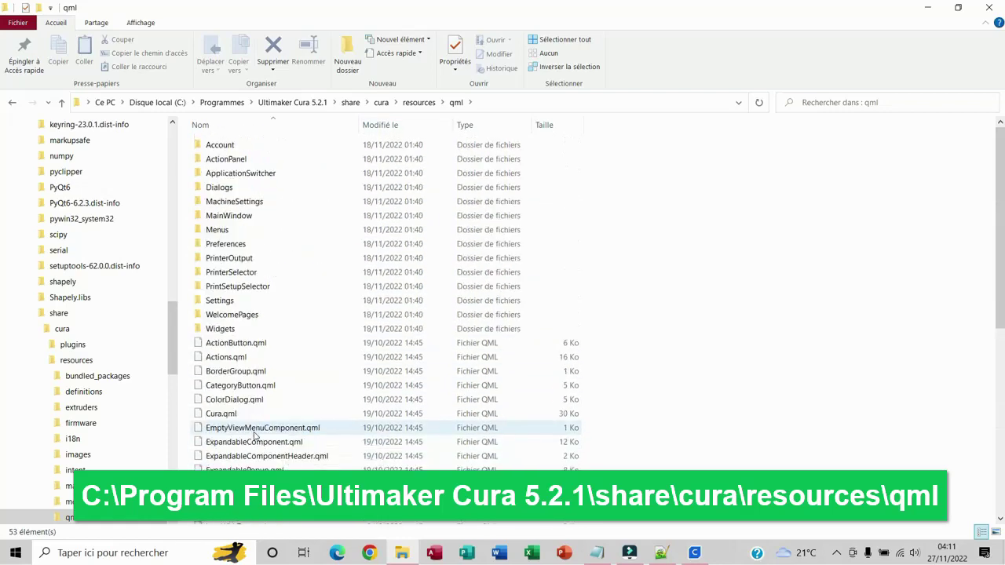
scroll(251, 437, down, 1)
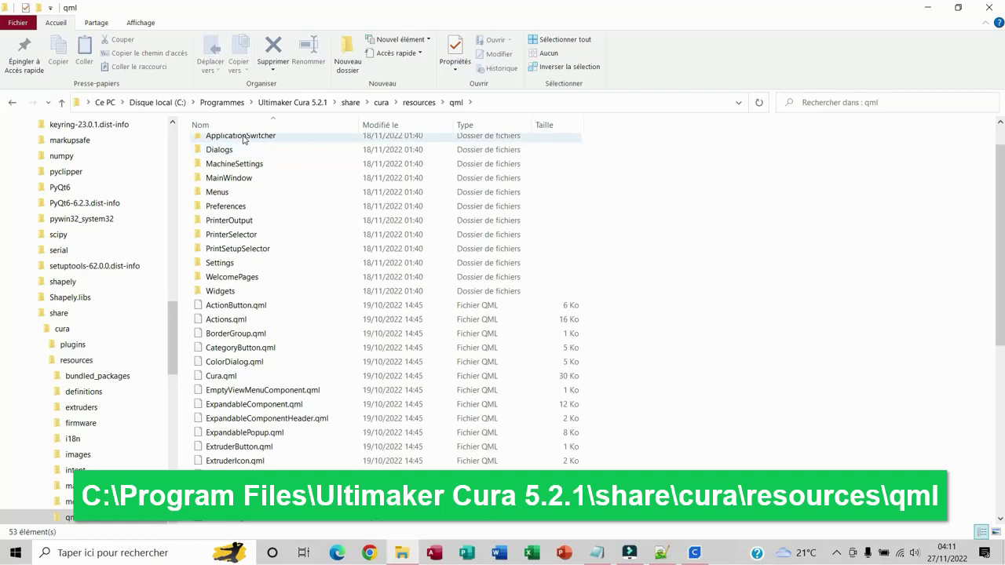
- Look inside the PrintSetupSelector folder, return to qml, and minimise Explorer and Notepad++
click(239, 306)
scroll(251, 475, down, 2)
scroll(249, 463, up, 3)
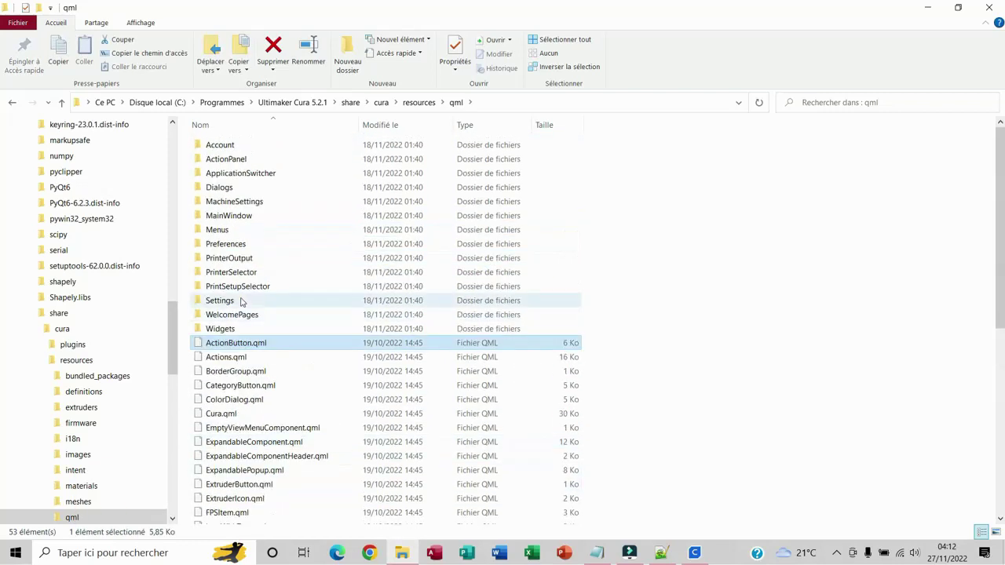
double_click(238, 286)
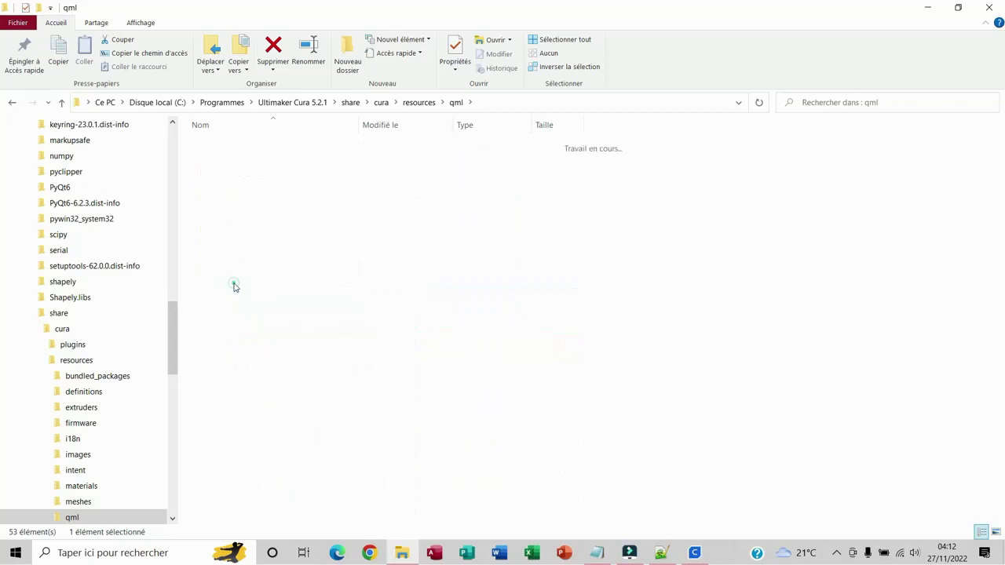
click(430, 108)
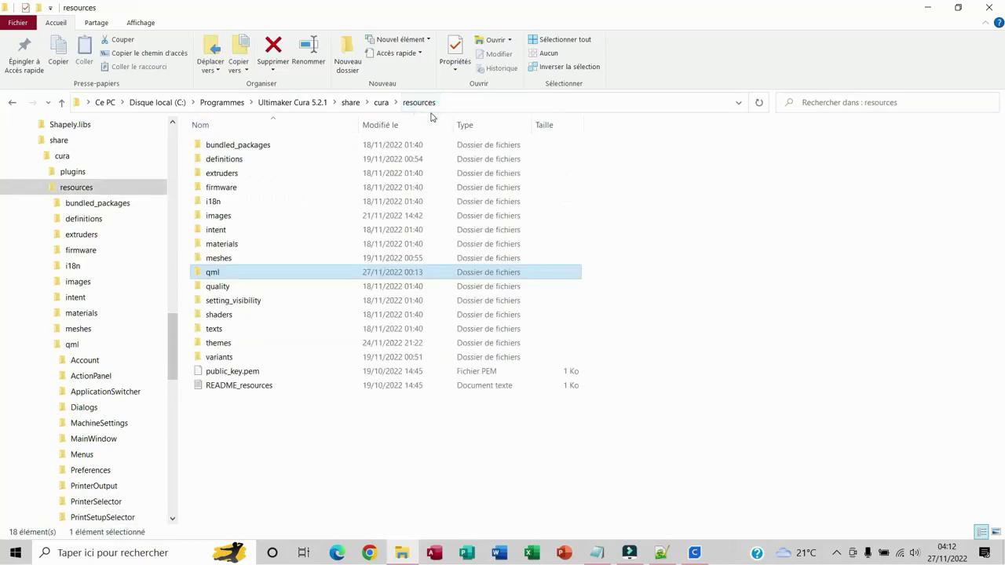
double_click(240, 273)
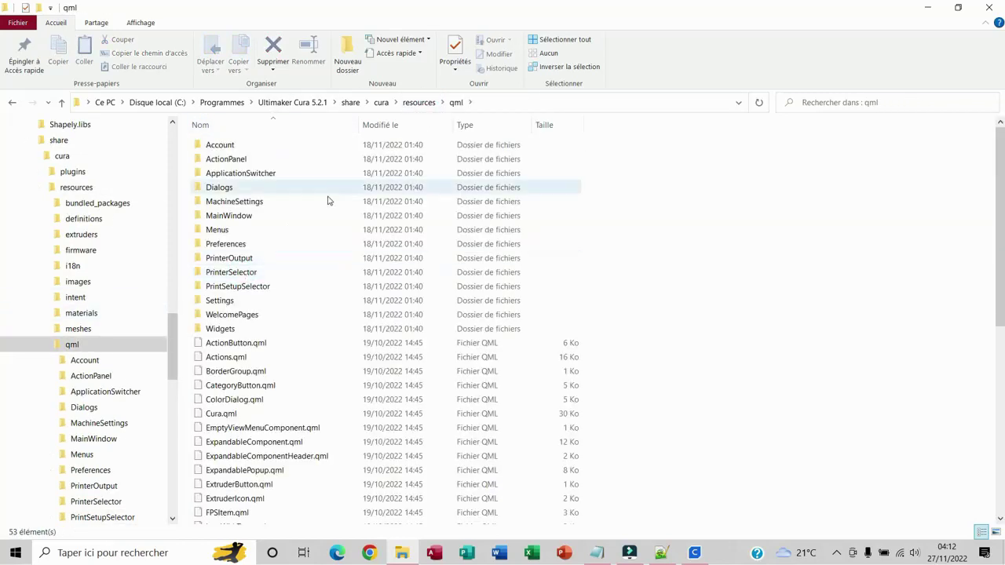
click(924, 9)
click(928, 12)
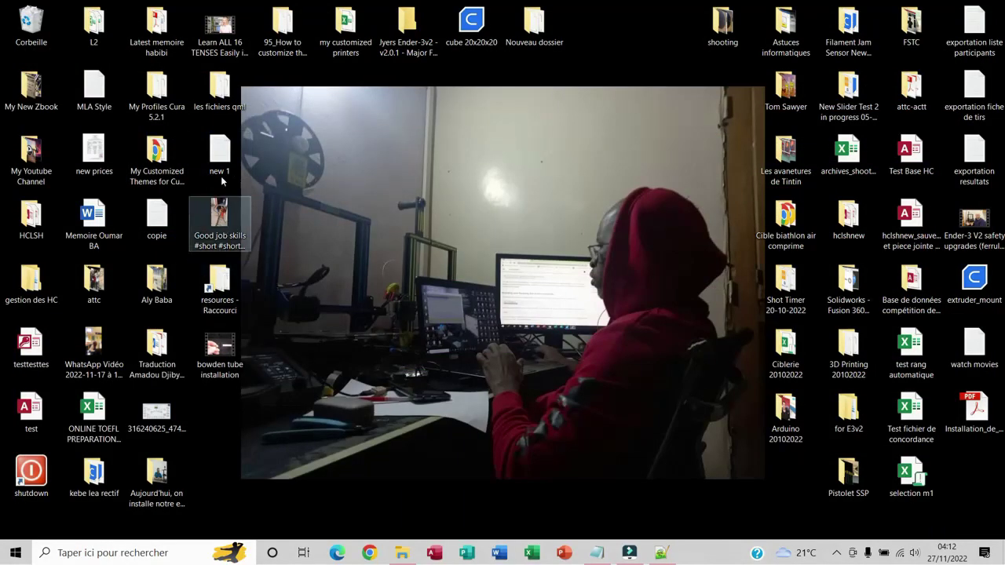
- Select all 161 QML files in 'les fichiers qml' and open them with Edit with Notepad++
double_click(215, 96)
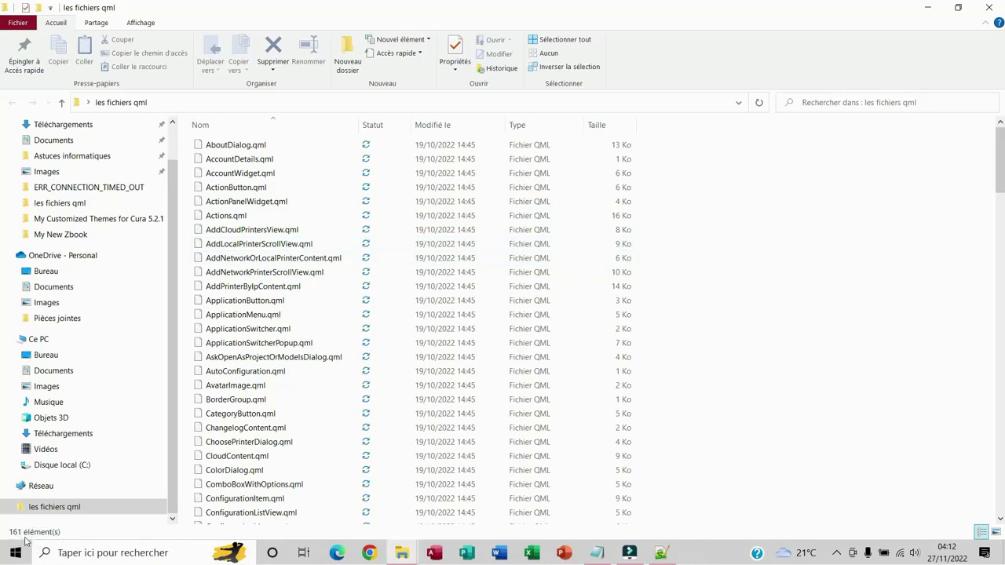
click(255, 145)
key(ctrl+a)
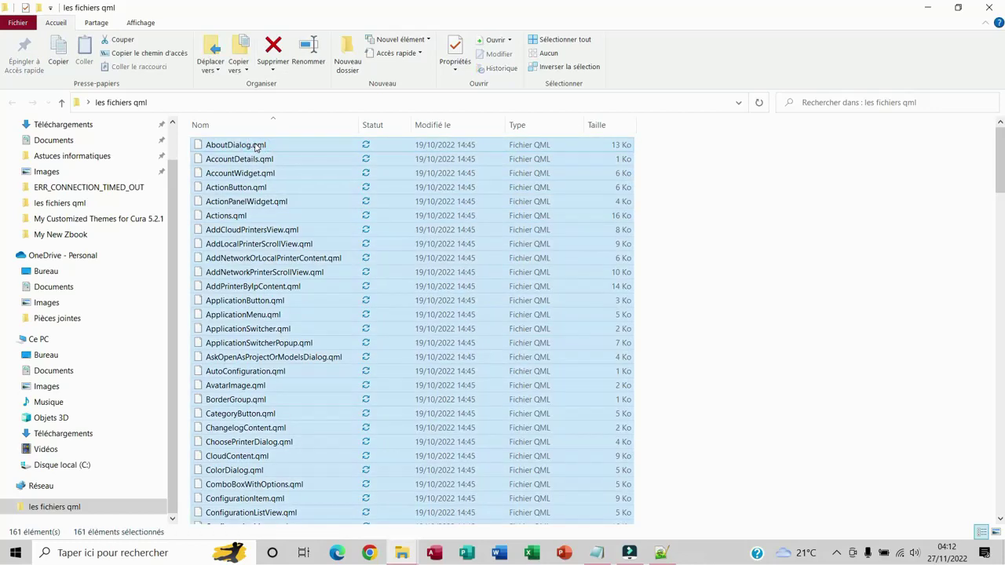
right_click(256, 145)
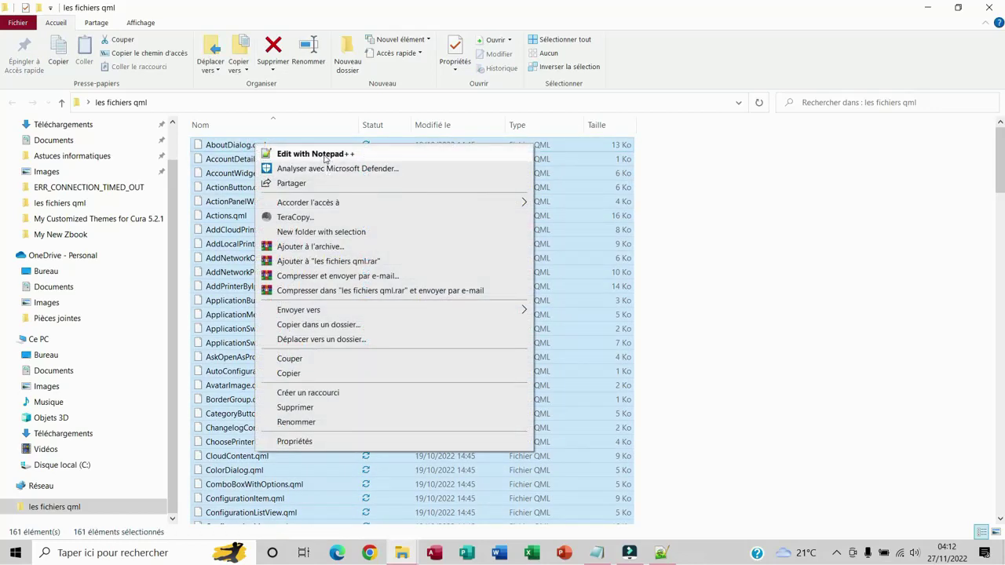
click(324, 154)
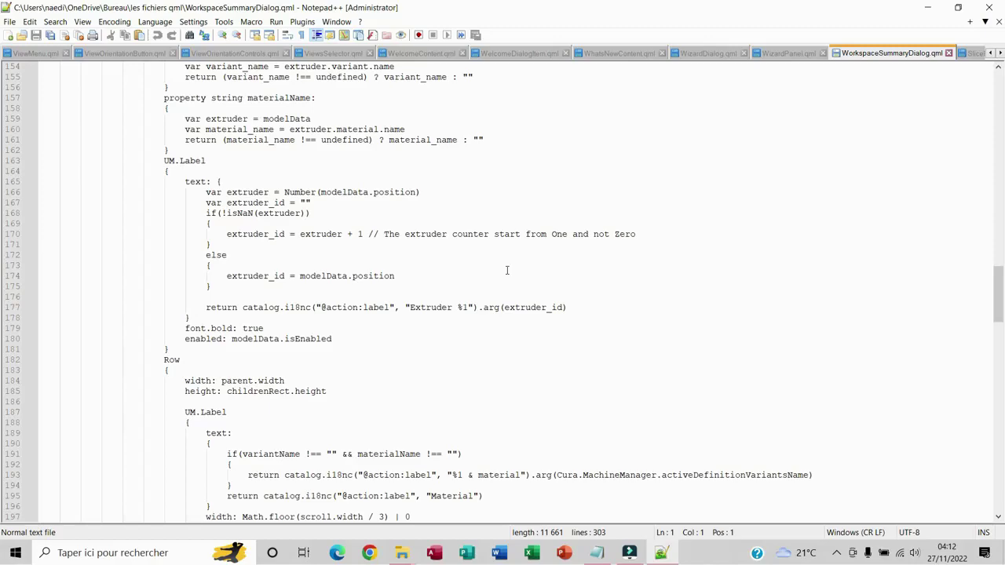
- Search all open documents for 'Other printers', finding it in MachineSelectorList.qml line 24
key(ctrl+f)
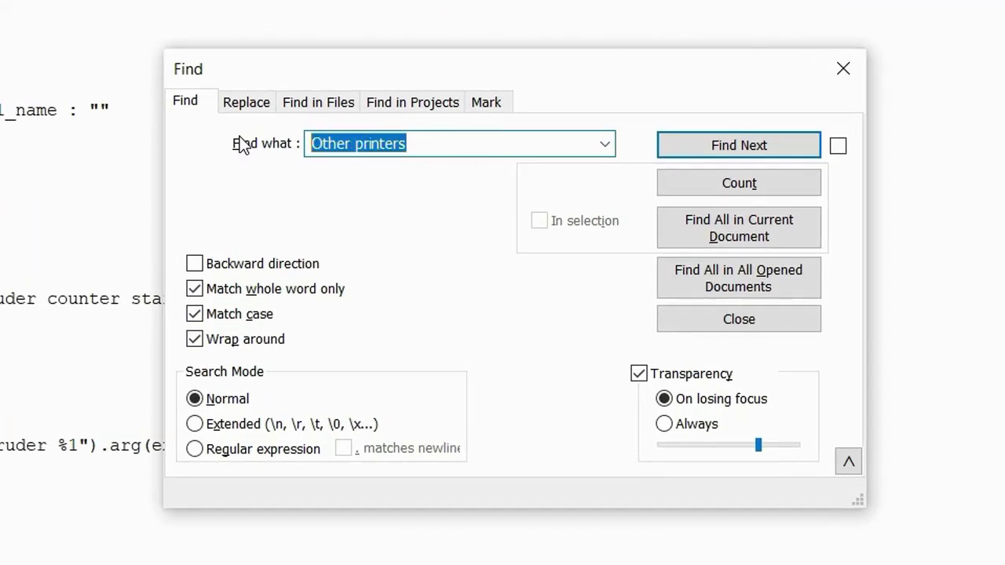
text(Other p)
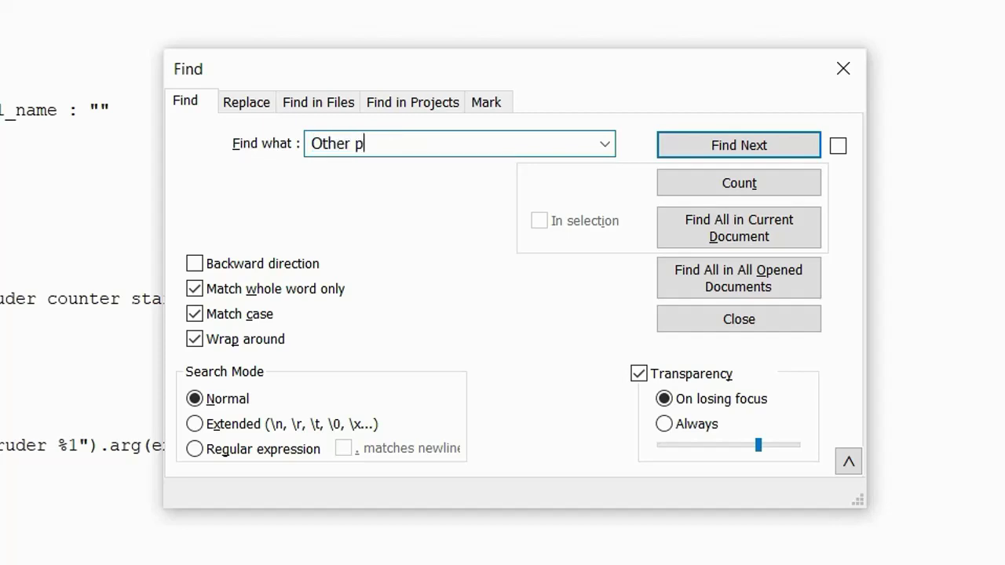
text(rinters)
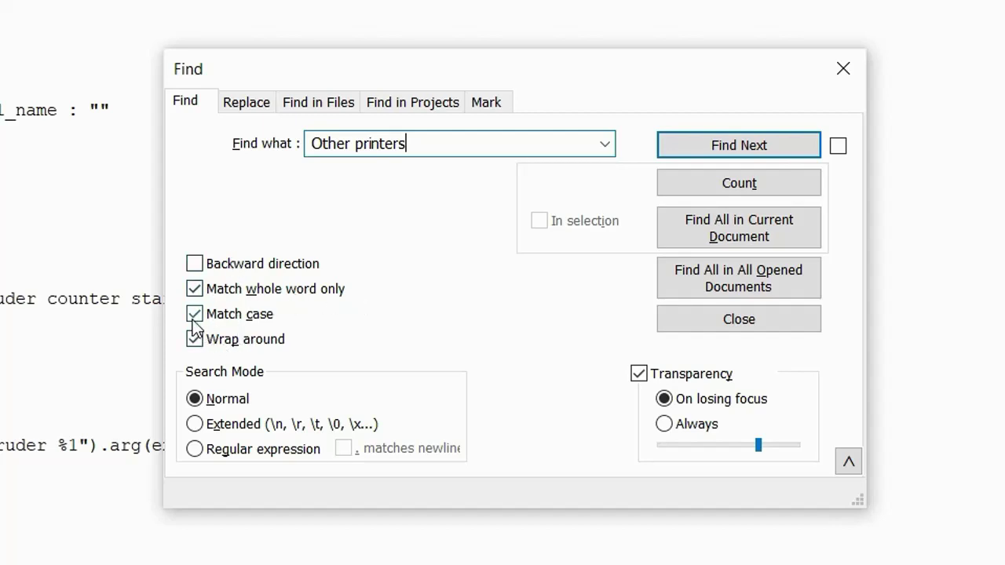
click(732, 291)
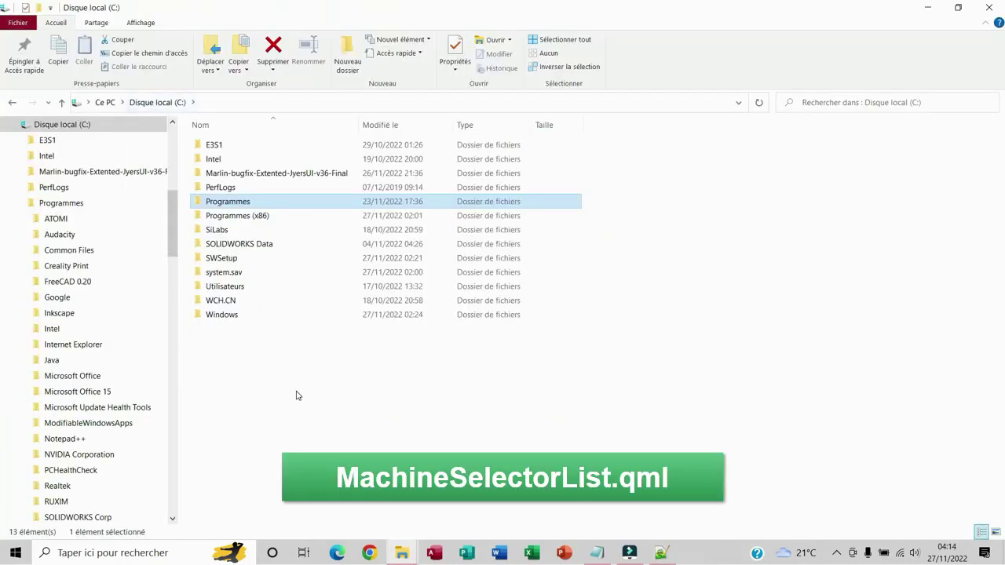
- Open Ultimaker Cura 5.2.1\share\cura\resources\qml\PrinterSelector\MachineSelectorList.qml in Notepad++
double_click(241, 204)
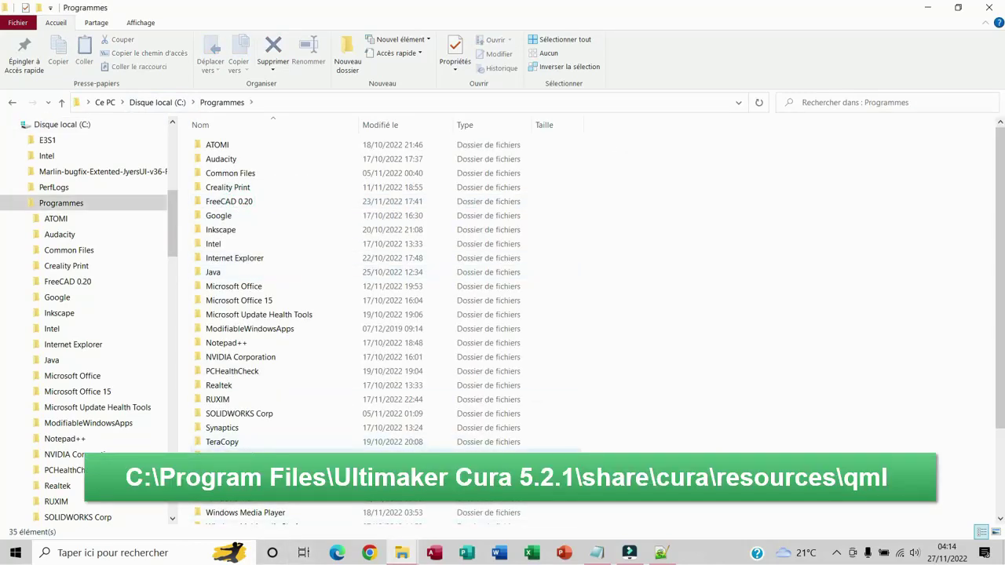
double_click(228, 455)
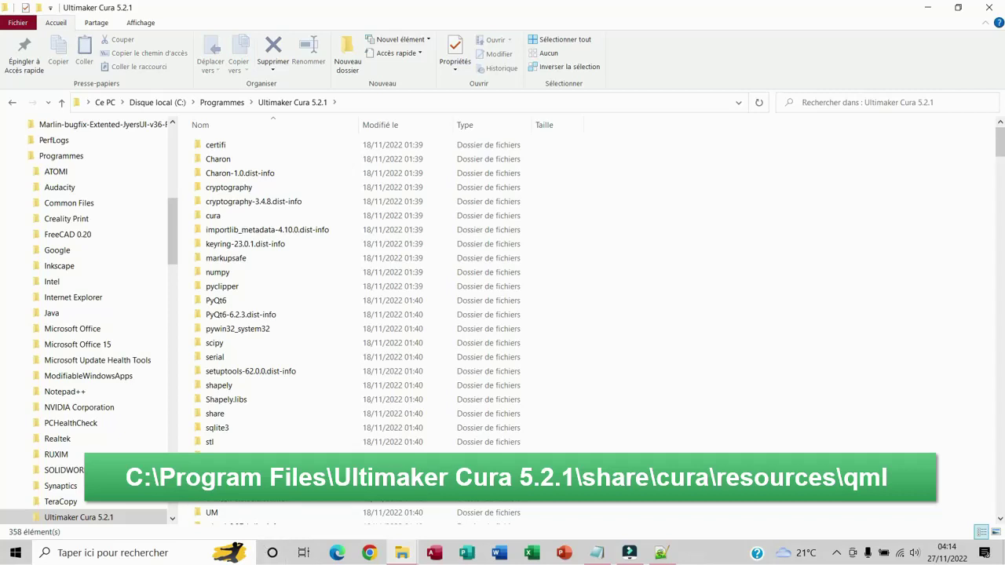
double_click(227, 416)
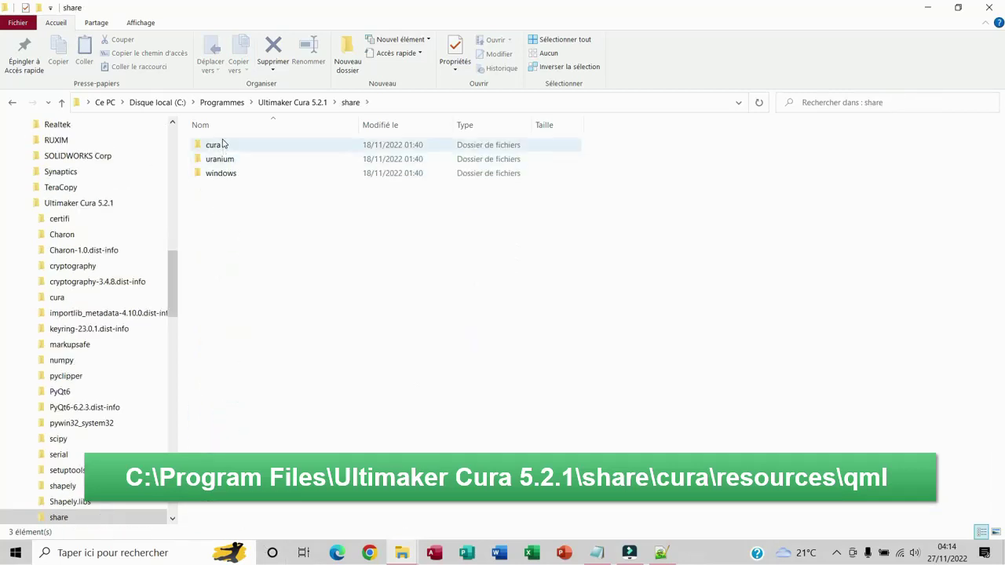
double_click(223, 144)
double_click(231, 161)
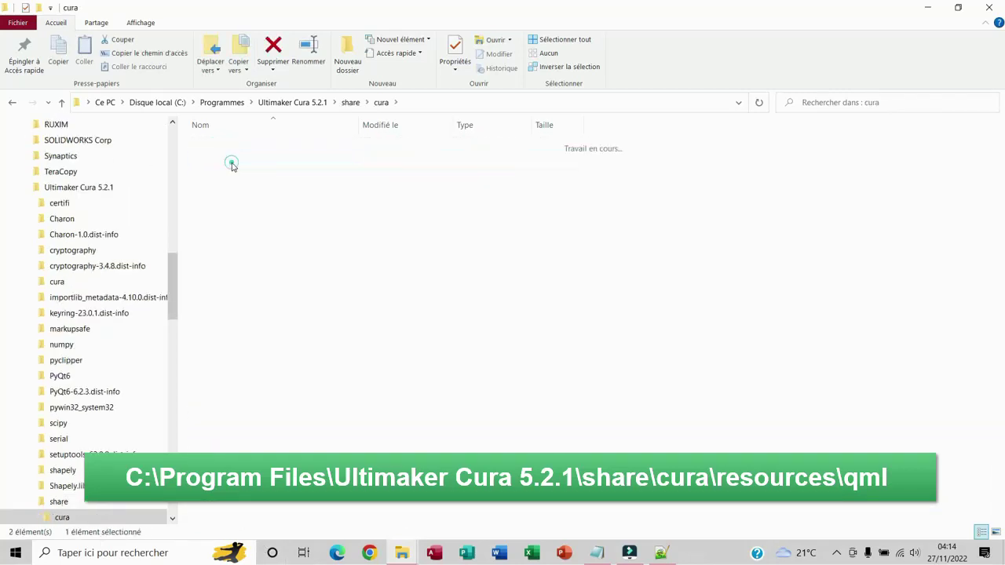
double_click(227, 272)
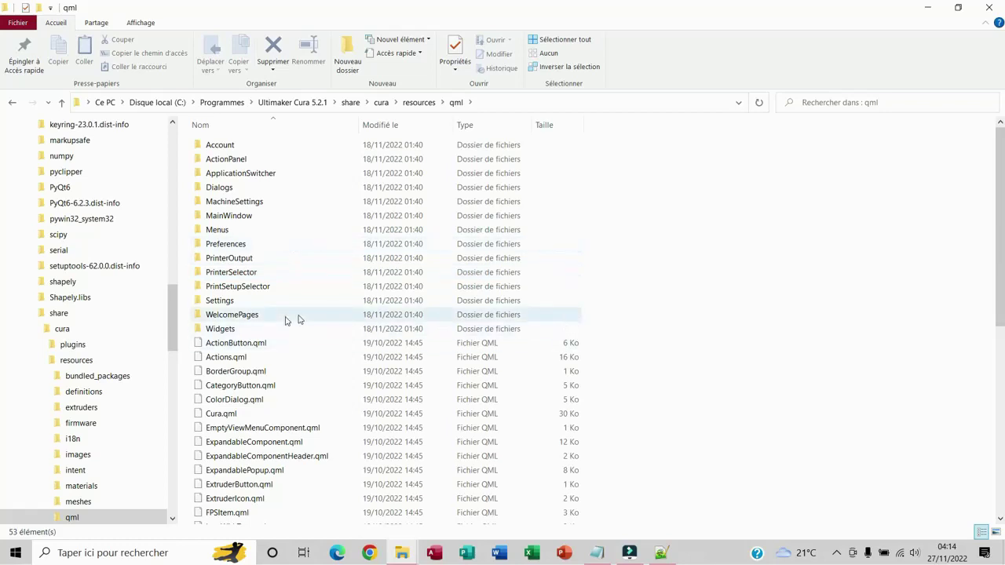
double_click(260, 276)
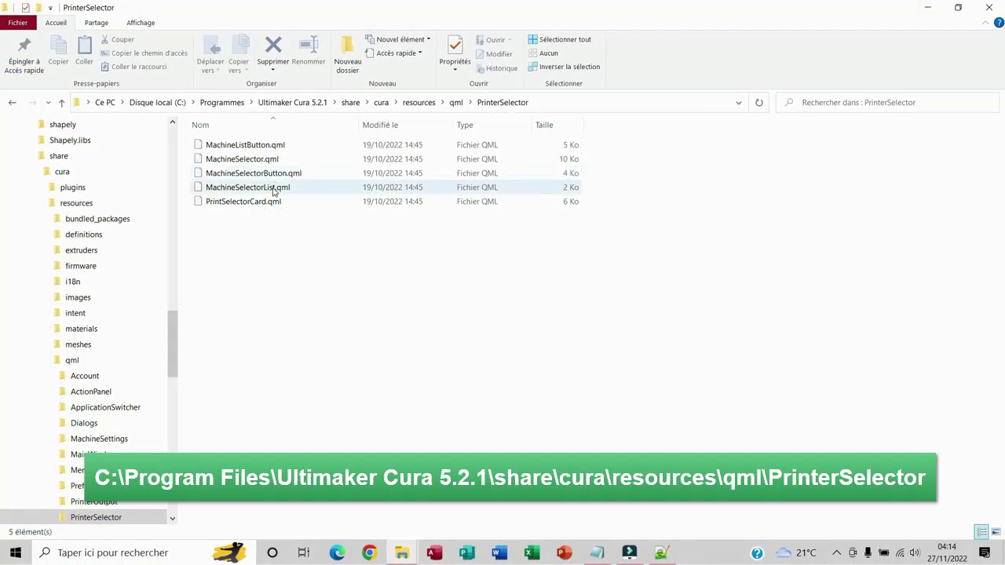
right_click(274, 190)
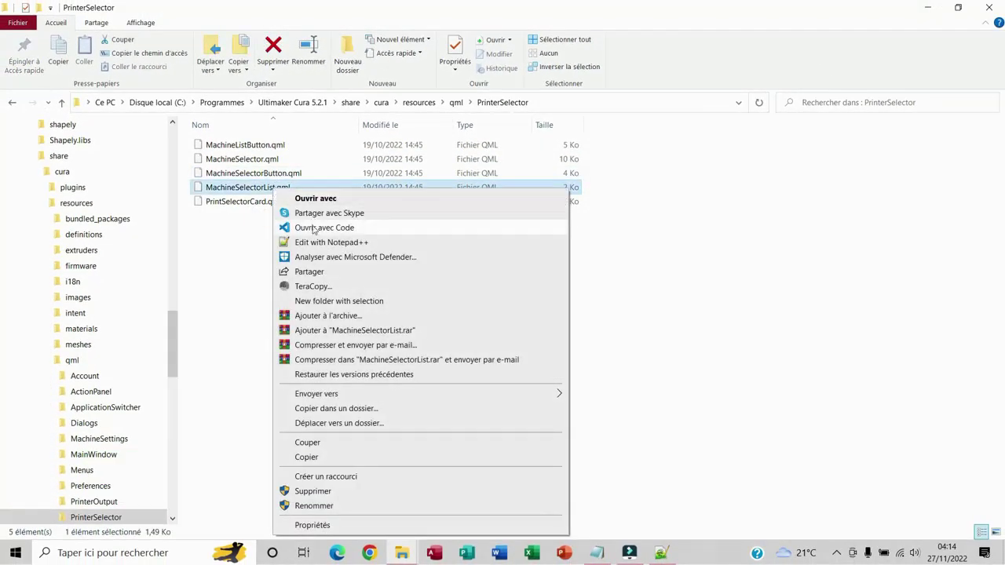
click(316, 244)
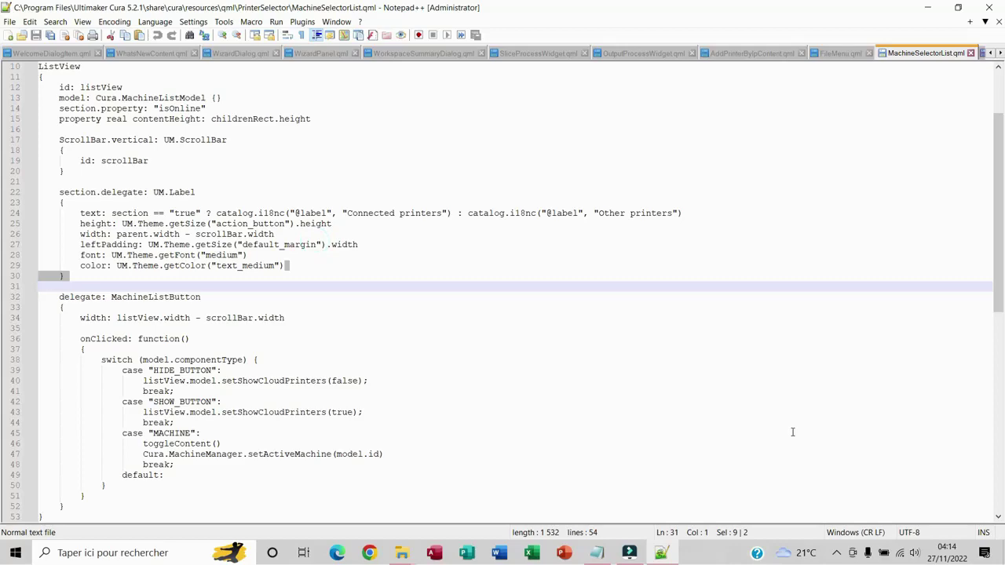
- Jump to the 'Other printers' label in MachineSelectorList.qml using the saved search term
click(530, 140)
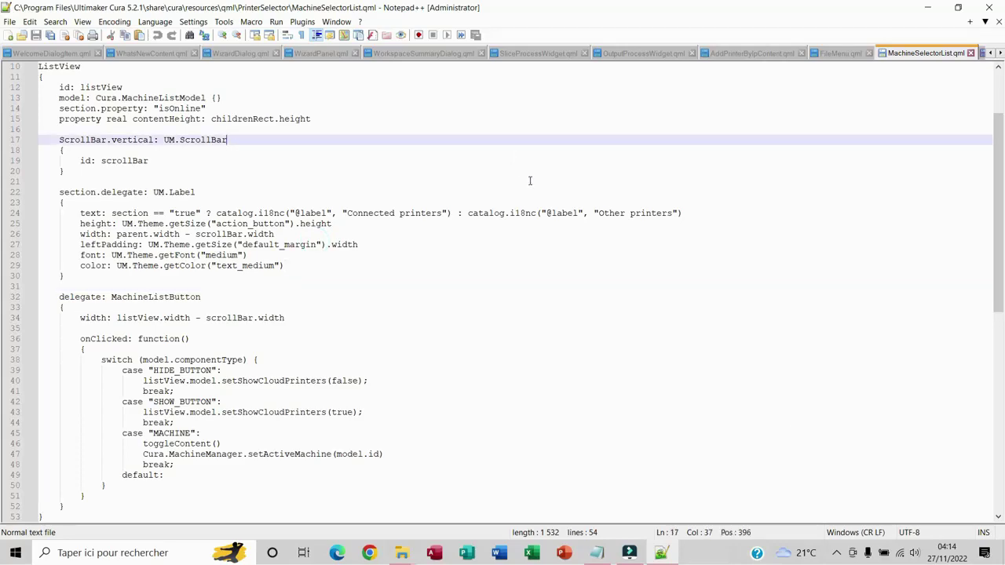
key(ctrl+f)
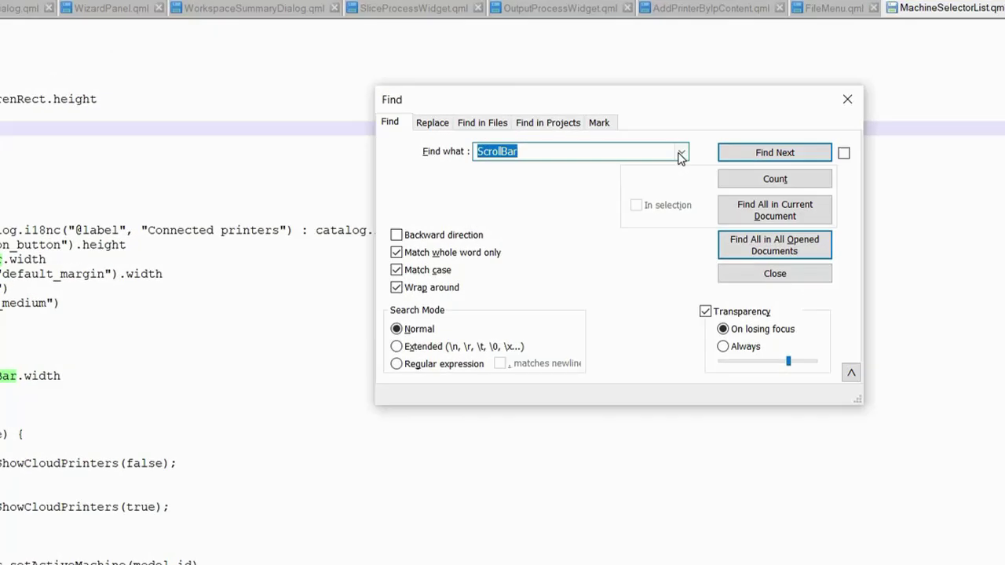
click(729, 152)
click(347, 168)
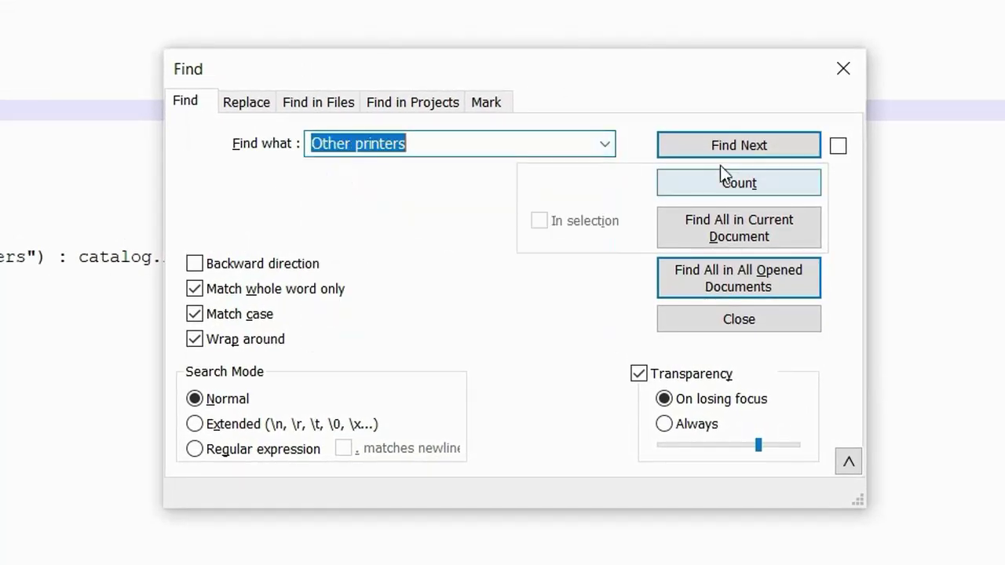
click(720, 149)
click(843, 68)
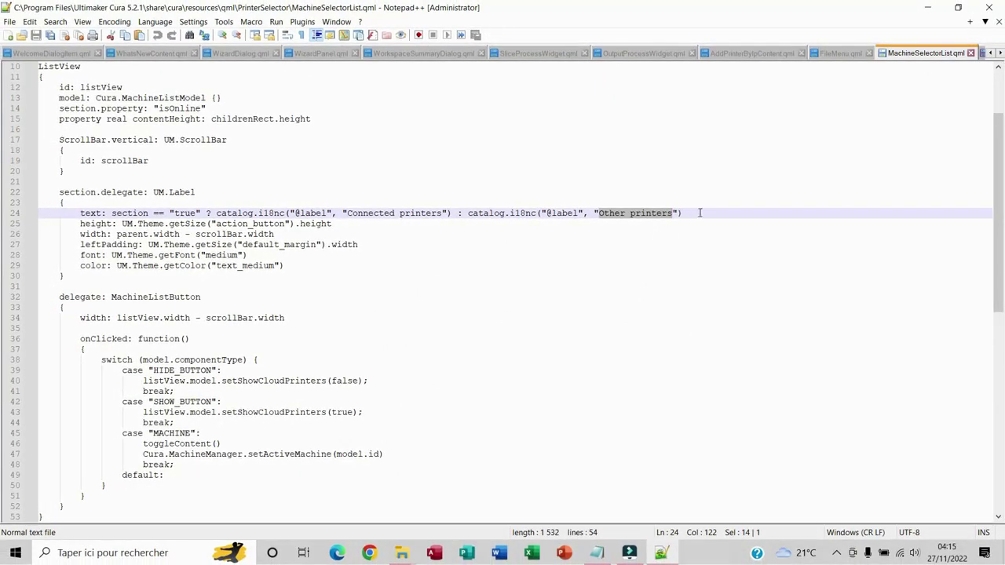
- Select text_medium in the label's getColor colour line
drag(700, 212, 74, 217)
click(319, 160)
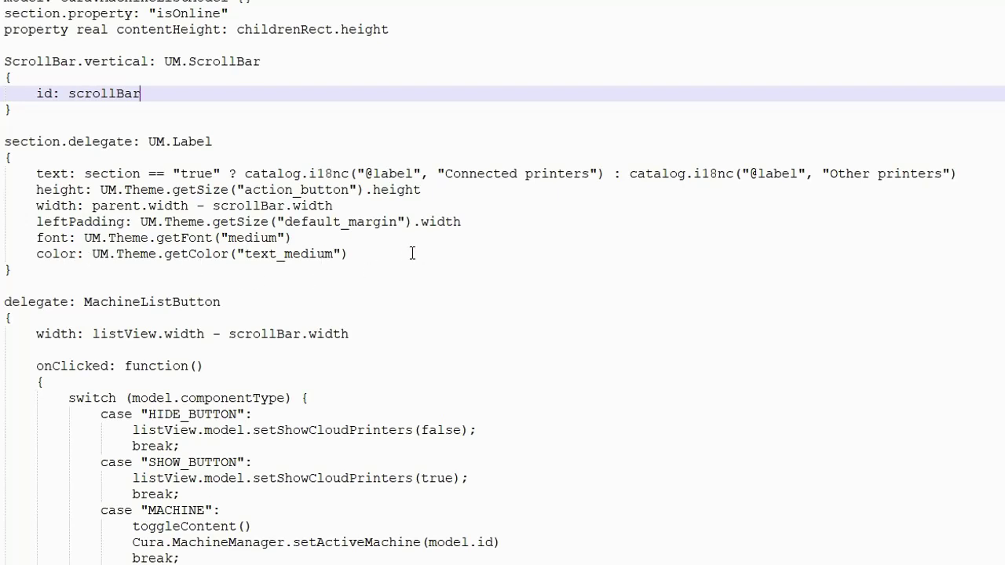
drag(410, 252, 227, 222)
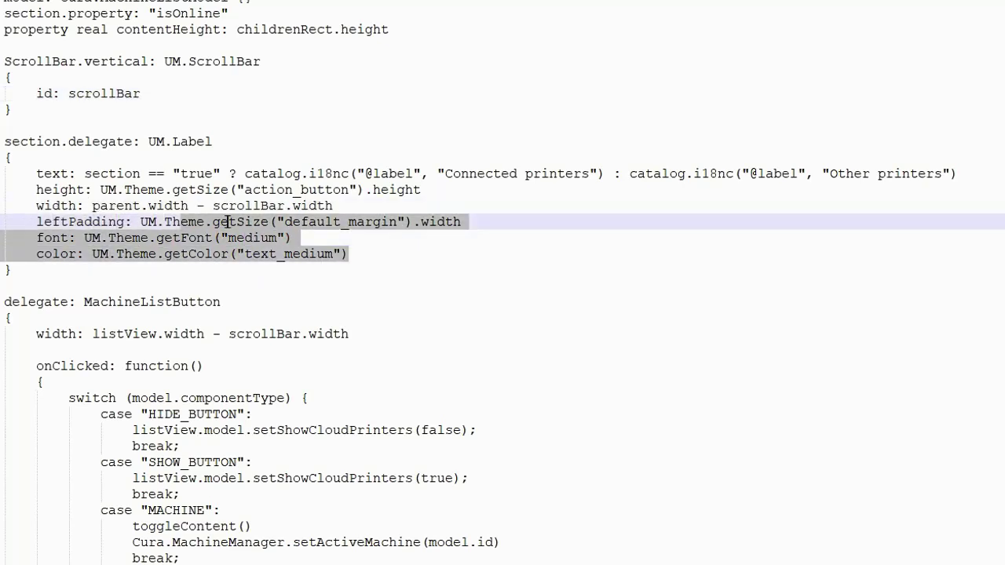
drag(361, 253, 37, 254)
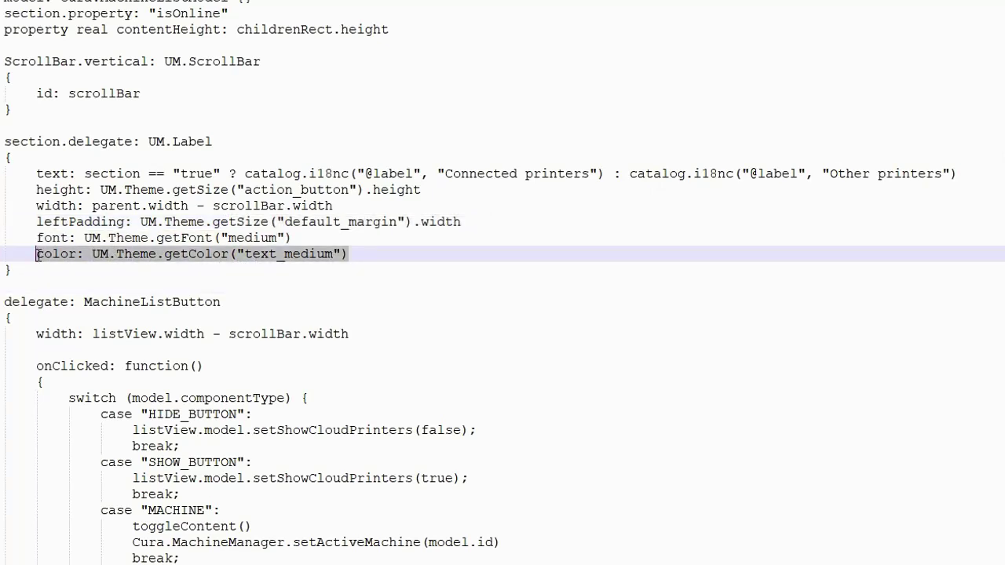
click(180, 255)
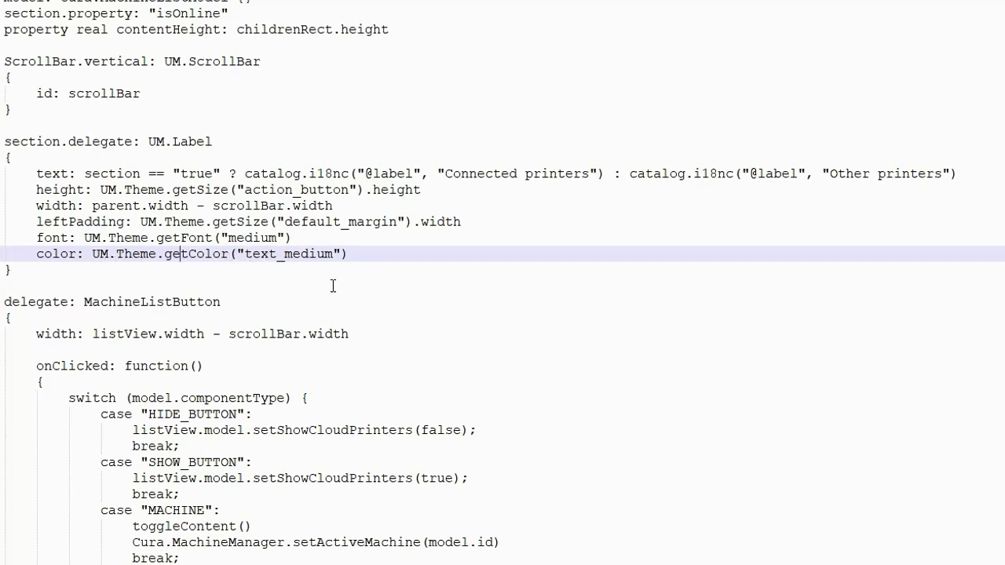
drag(334, 254, 238, 253)
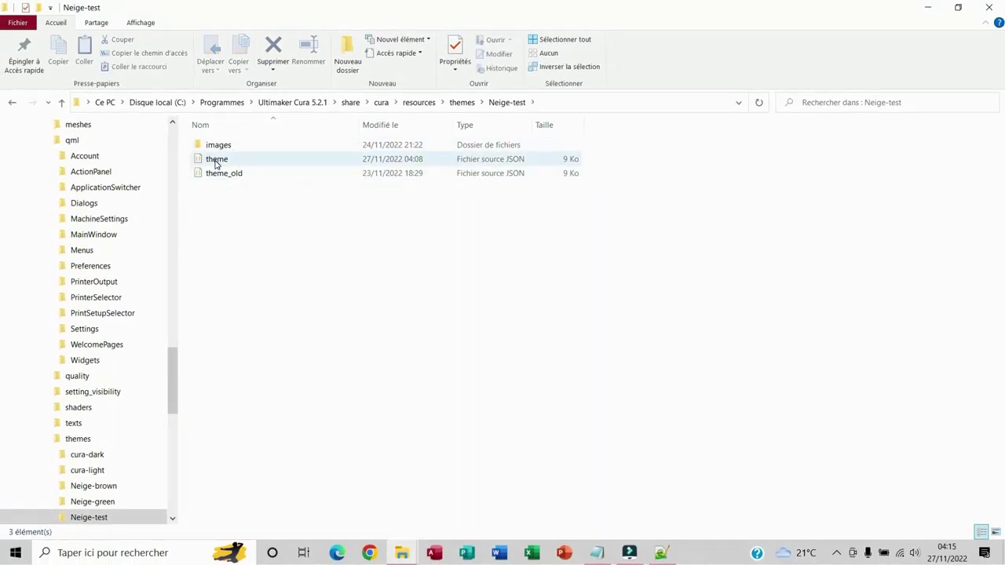
- Open the Neige-test theme.json in Notepad++
click(217, 158)
right_click(217, 160)
click(264, 215)
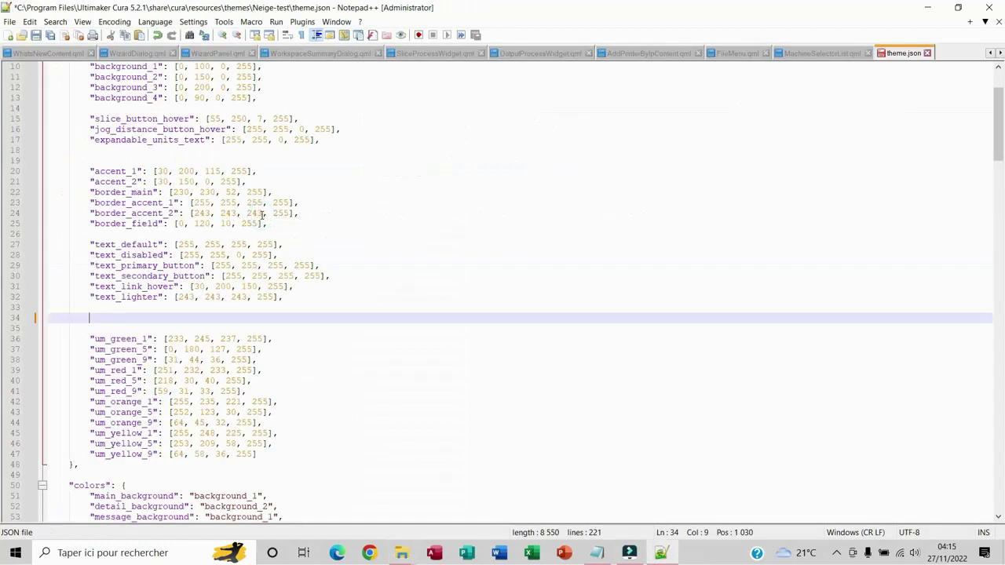
scroll(437, 132, up, 3)
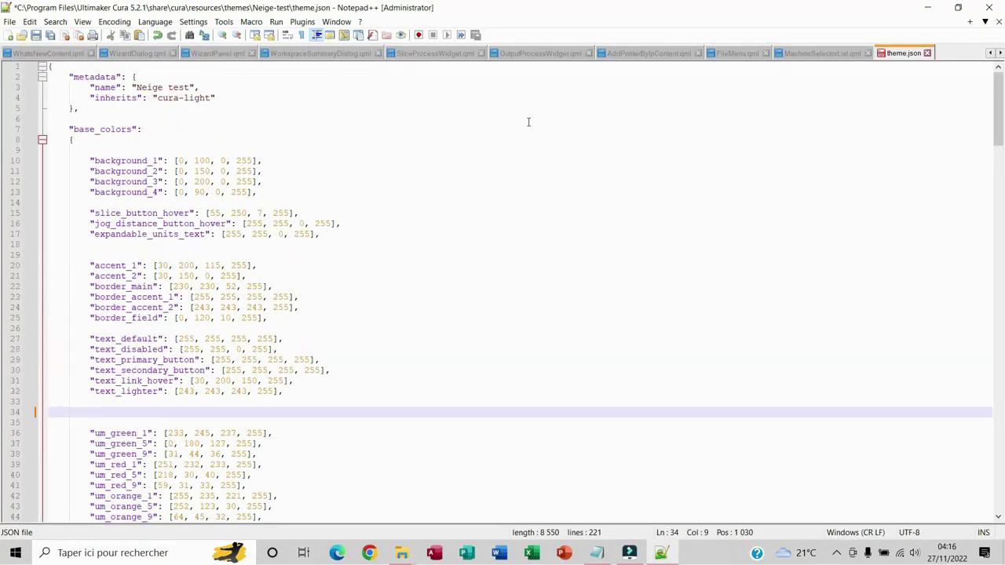
- Search theme.json for text_medium, confirming no entry exists yet
key(ctrl+f)
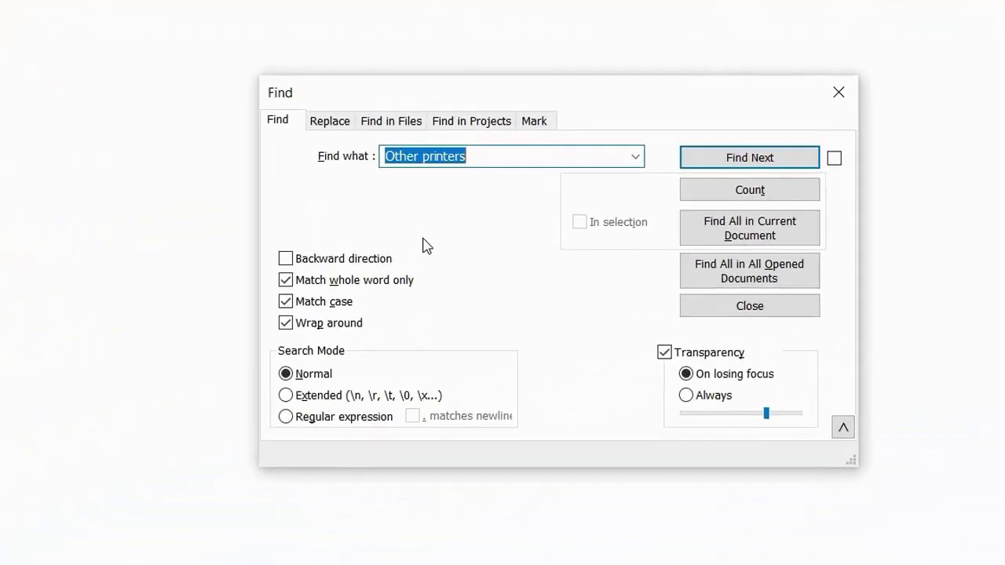
text(text_medium)
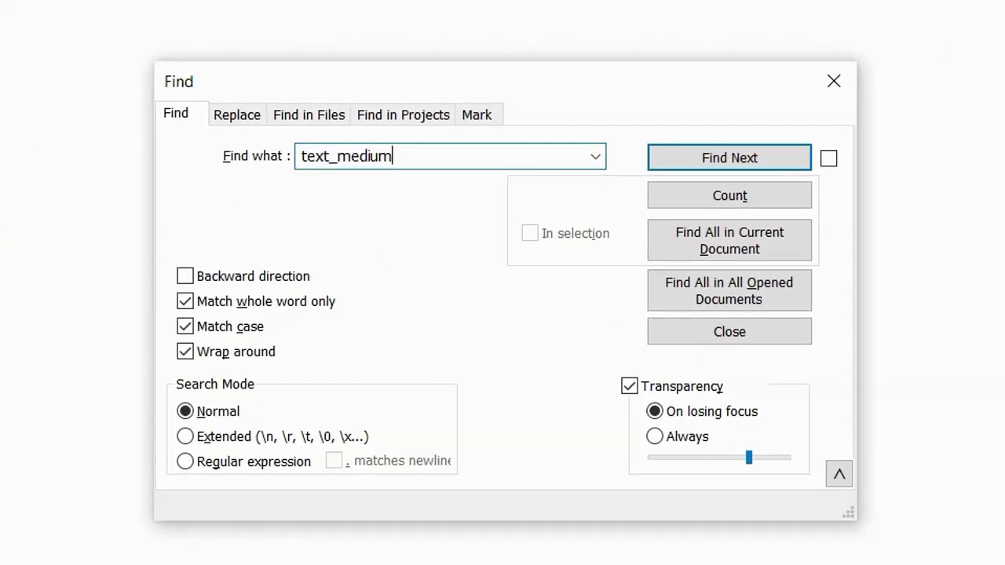
click(710, 162)
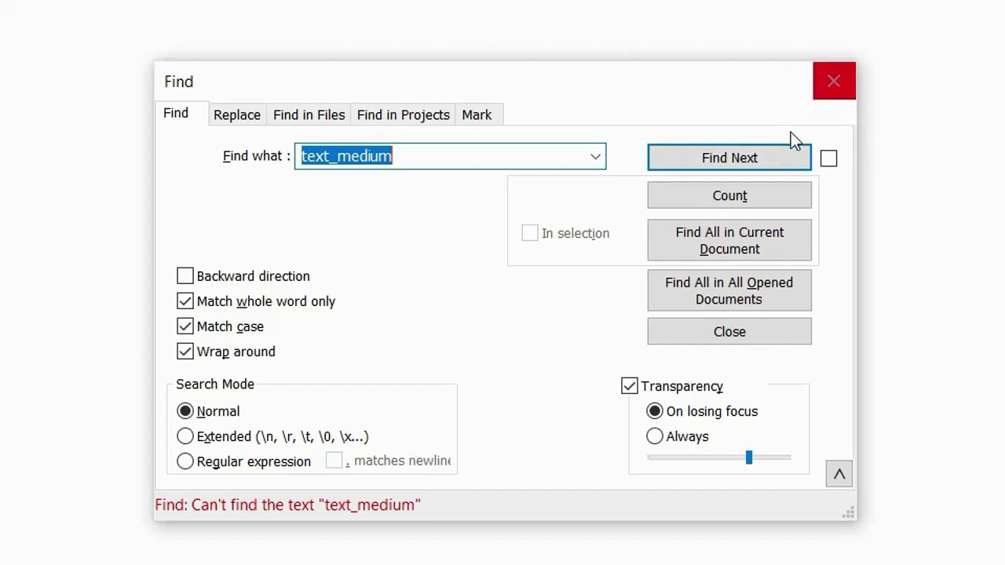
click(834, 80)
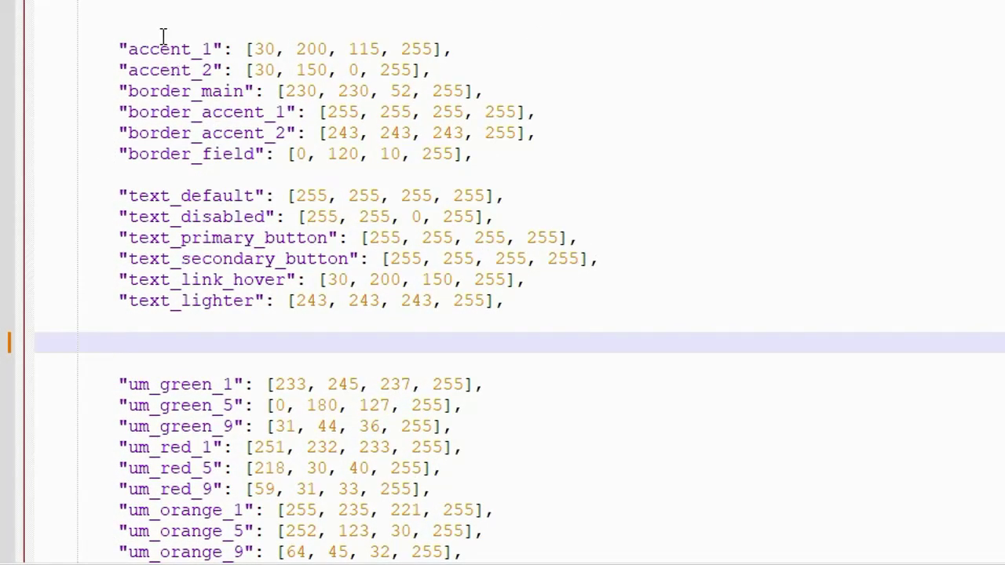
- Add "text_medium": [255, 0, 0, 255], below text_lighter in theme.json's base_colors
click(150, 14)
click(167, 324)
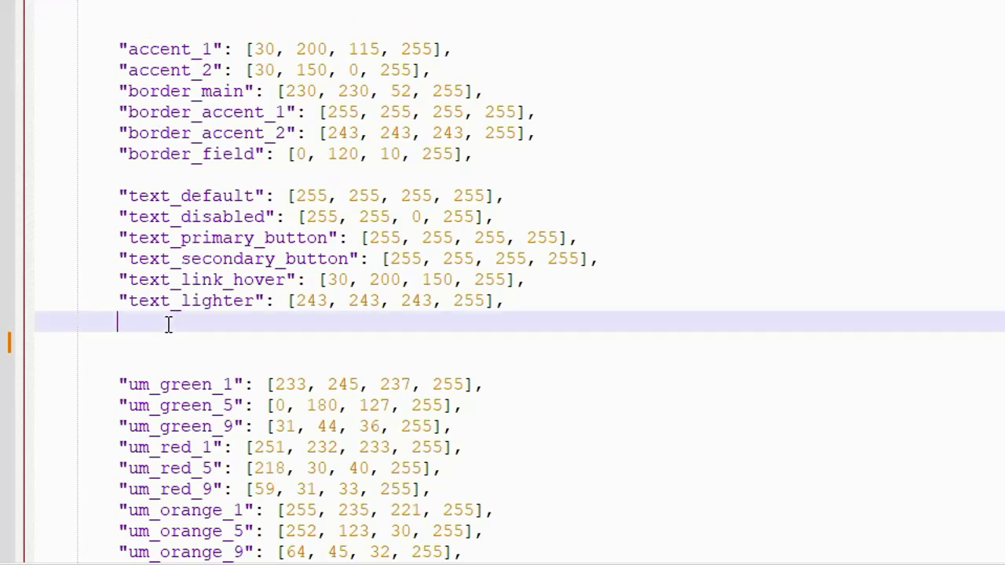
click(146, 344)
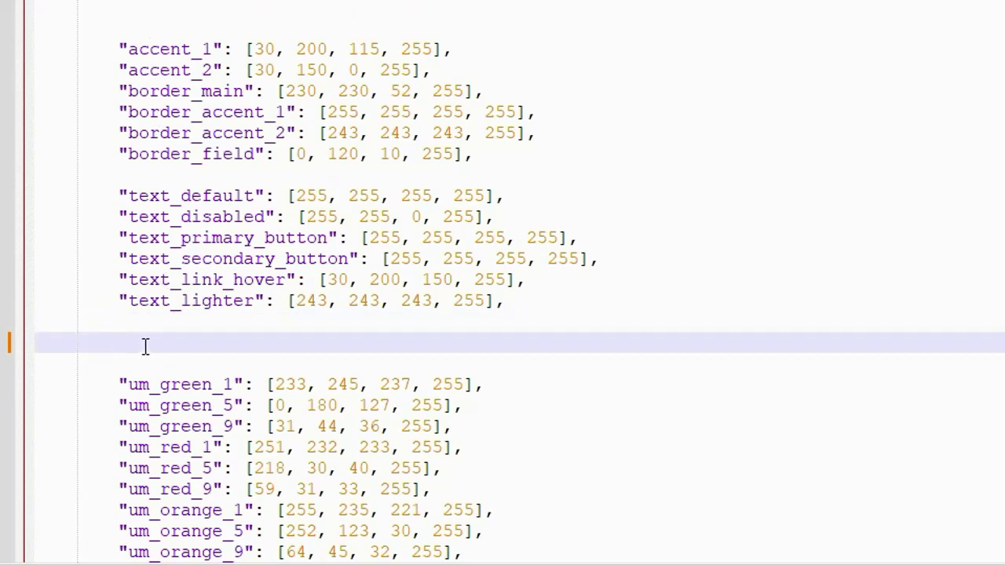
text("tex)
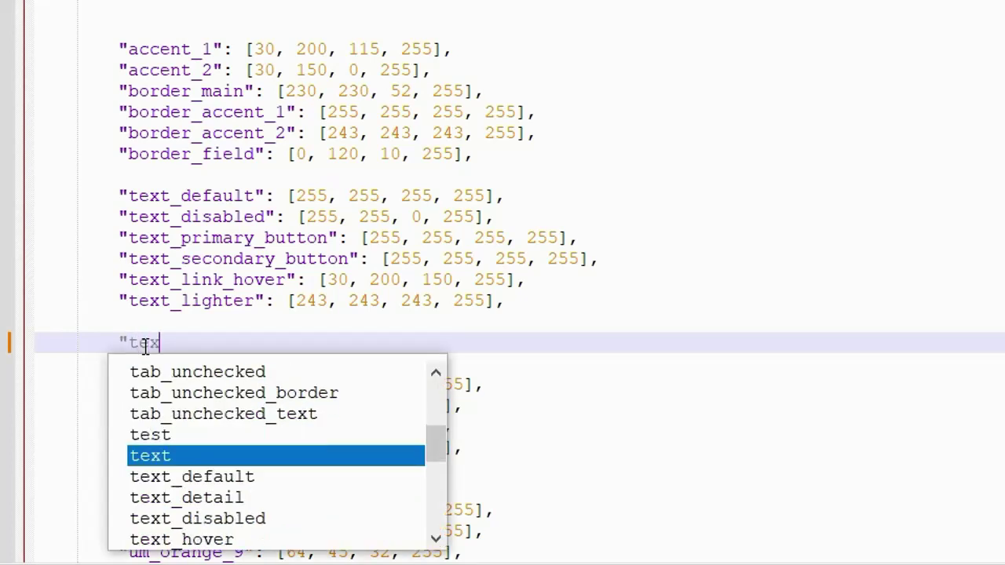
text(t_med)
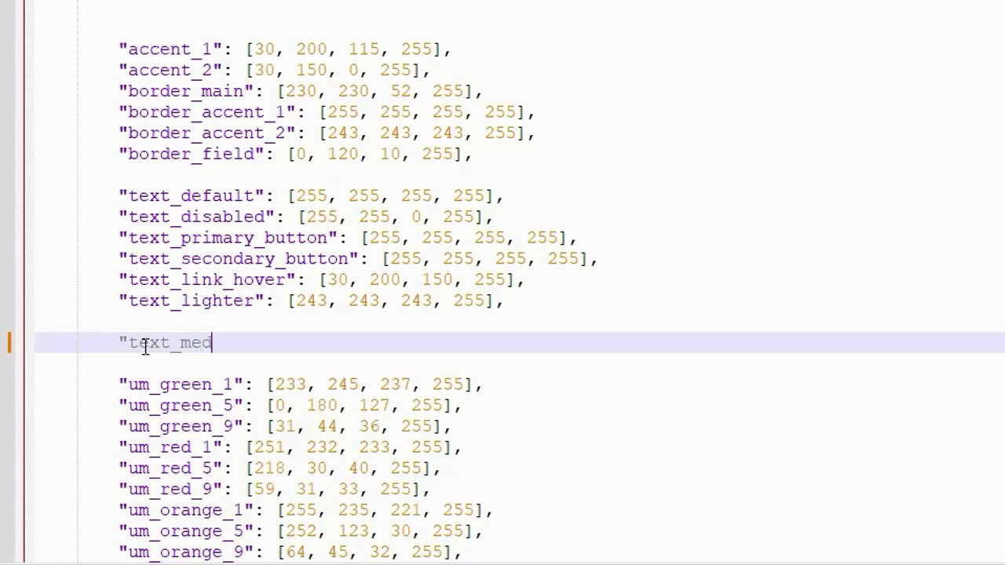
text(ium")
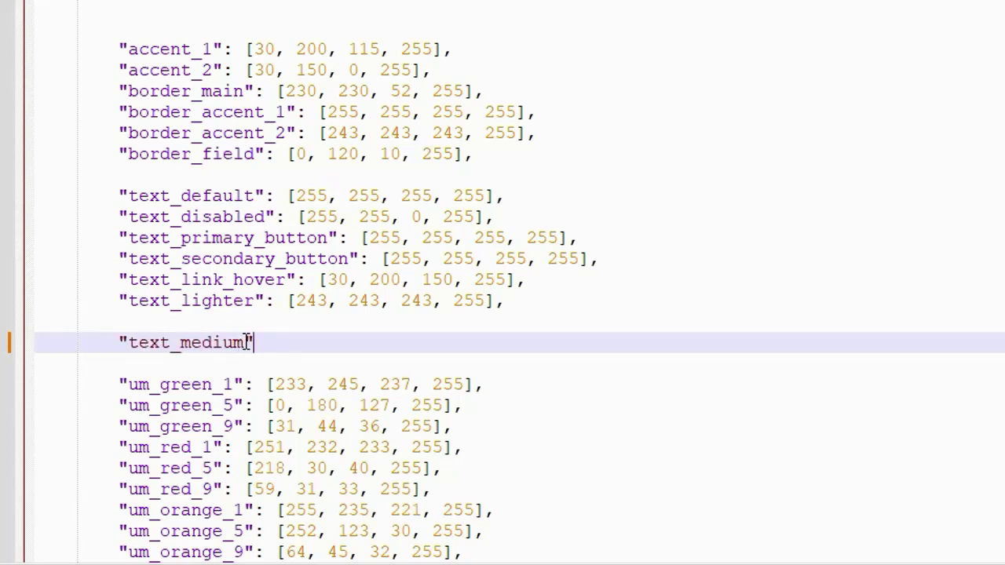
drag(245, 342, 132, 349)
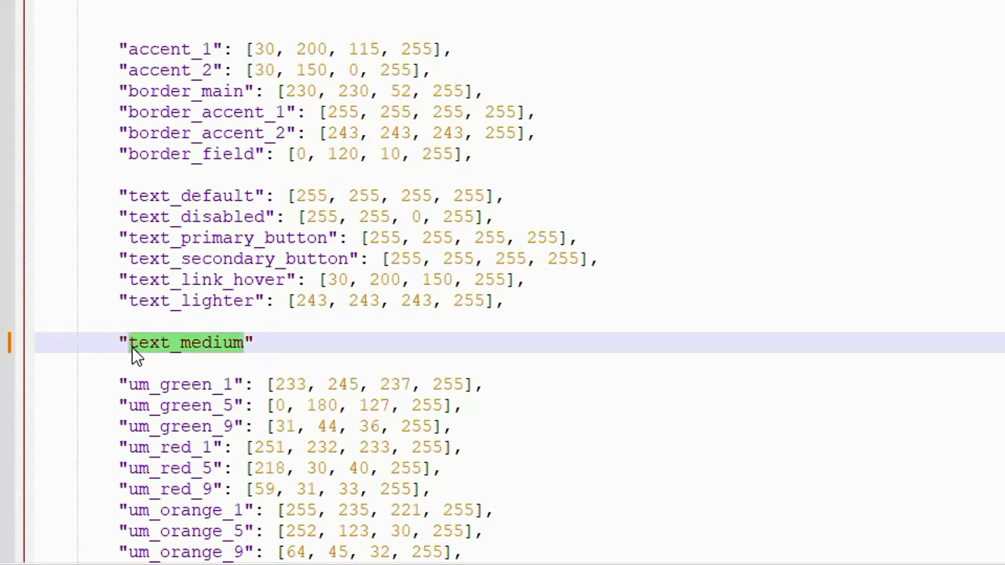
click(281, 347)
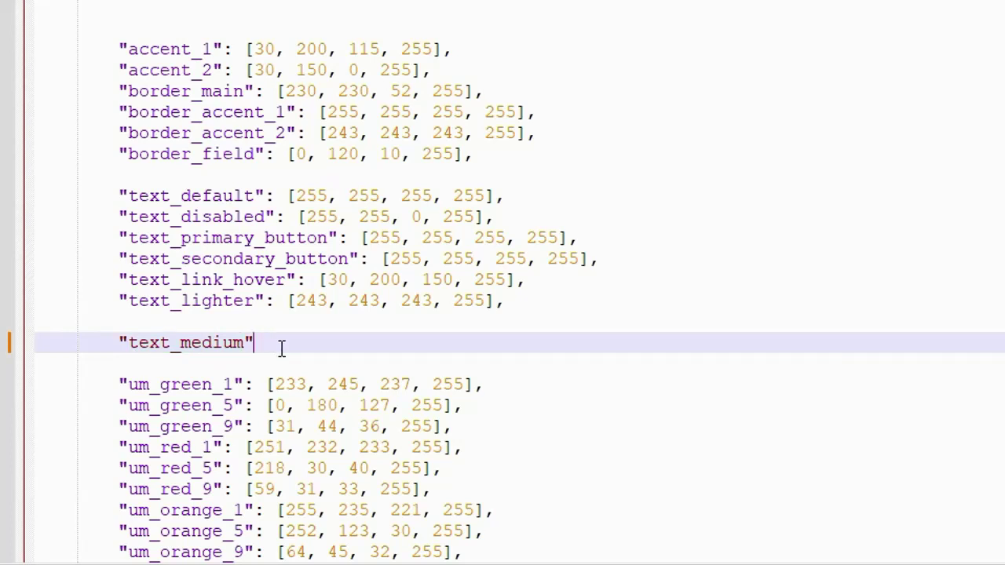
text(:)
text( {)
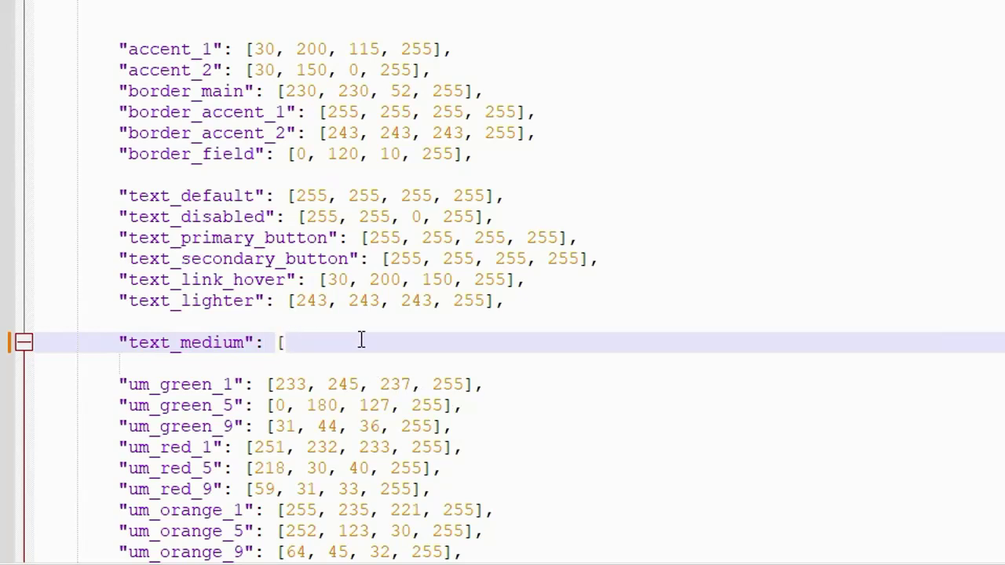
text(255, 0, 0, 255))
key(BackSpace)
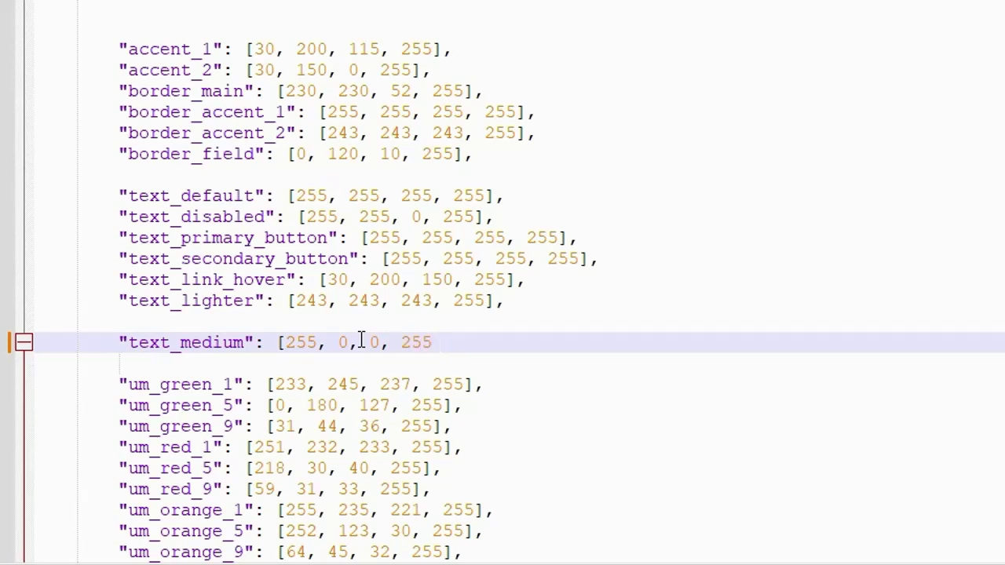
text(])
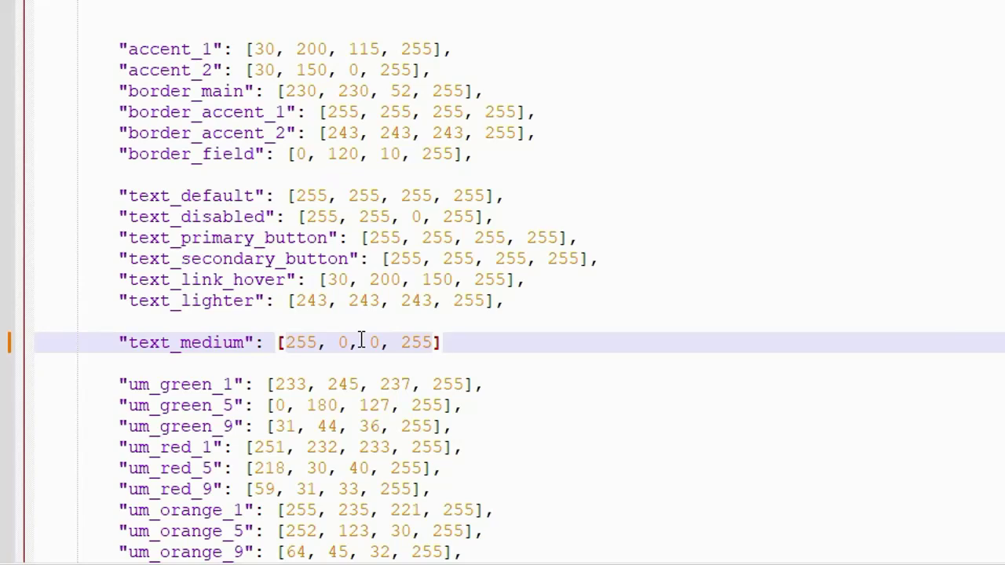
text(,)
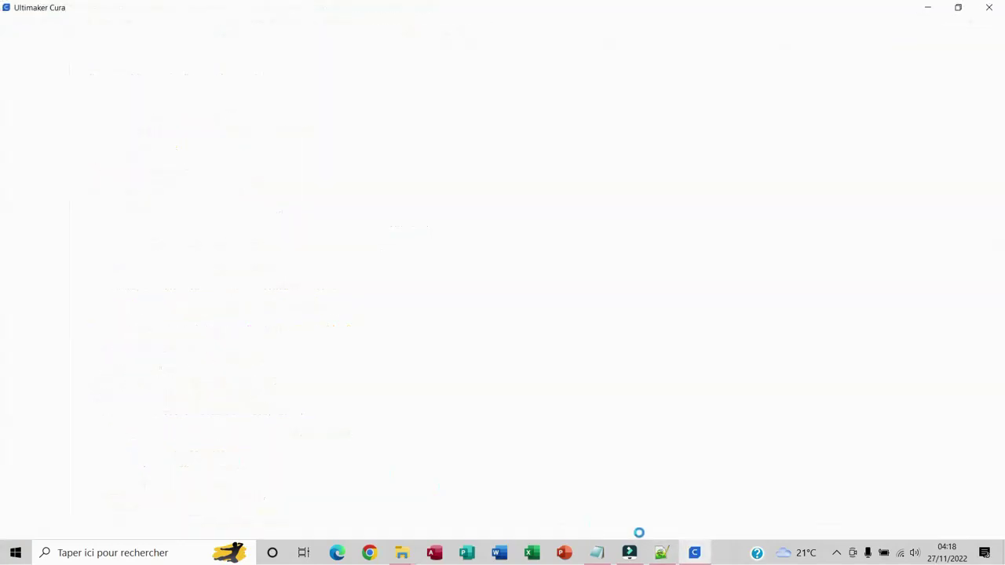
- Bring Cura back and open the printer list, showing the Other printers heading in red
click(704, 556)
click(706, 558)
click(153, 93)
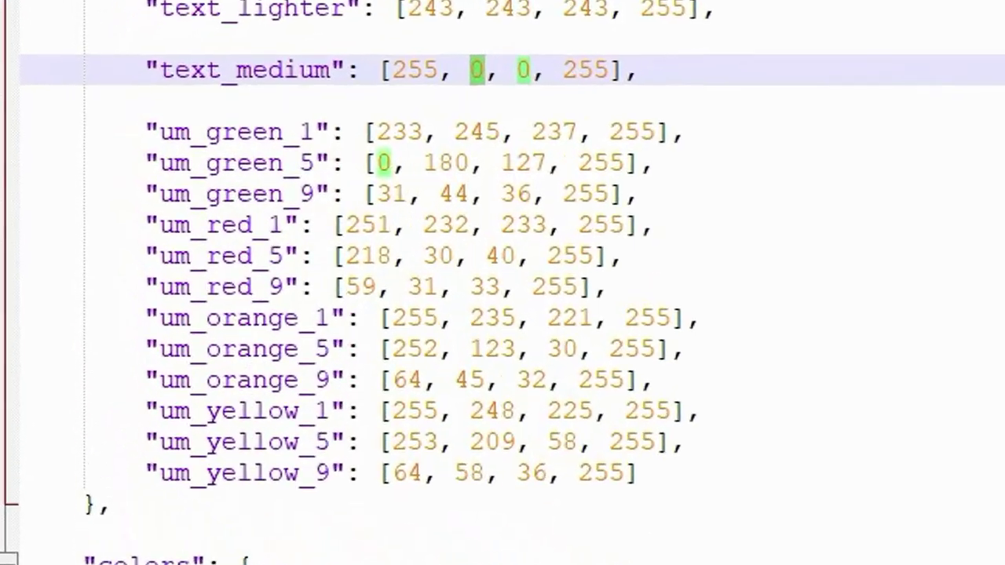
- Change text_medium to [255, 255, 0, 255] in theme.json and find Cura in Start
text(255)
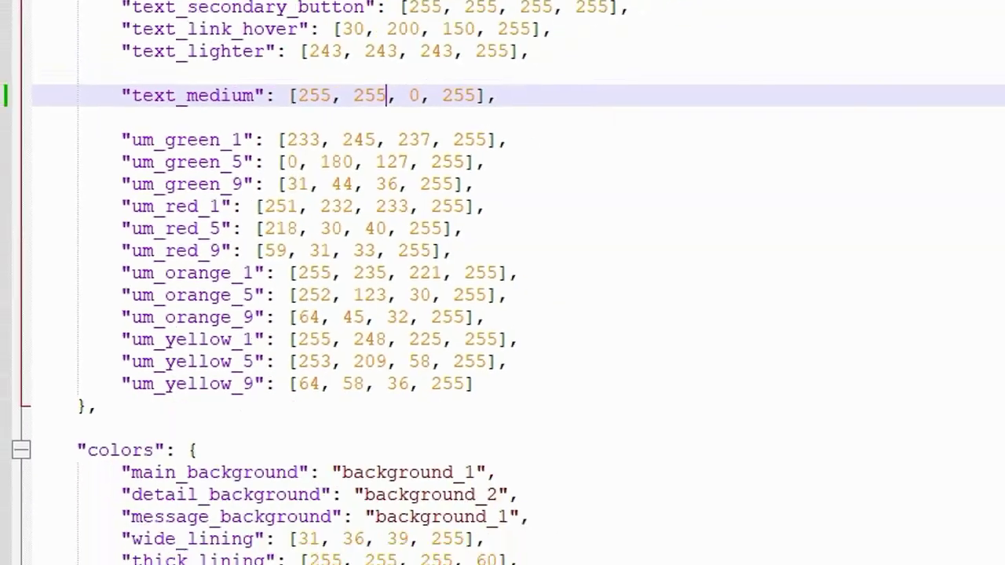
key(super)
scroll(453, 363, down, 5)
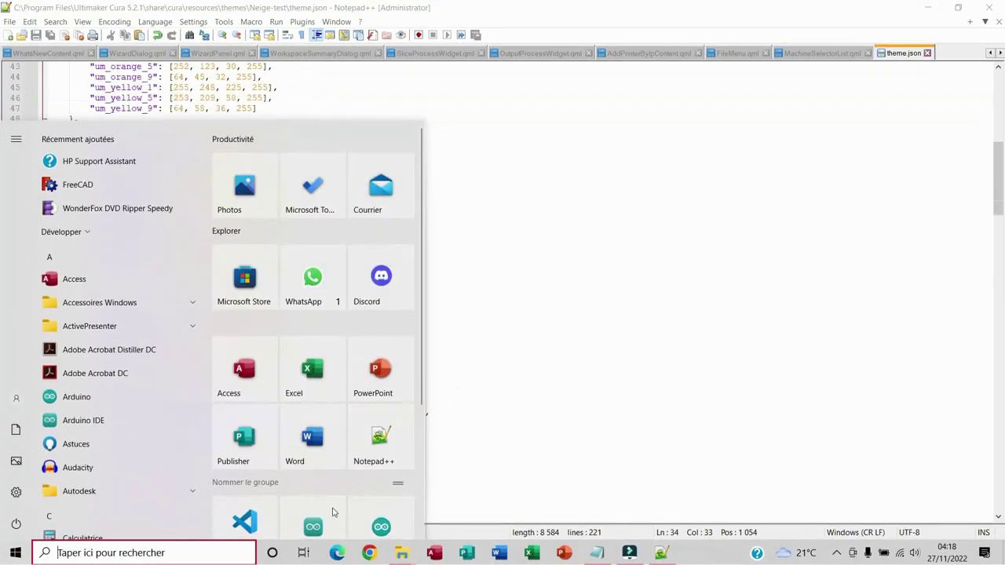
scroll(332, 511, down, 3)
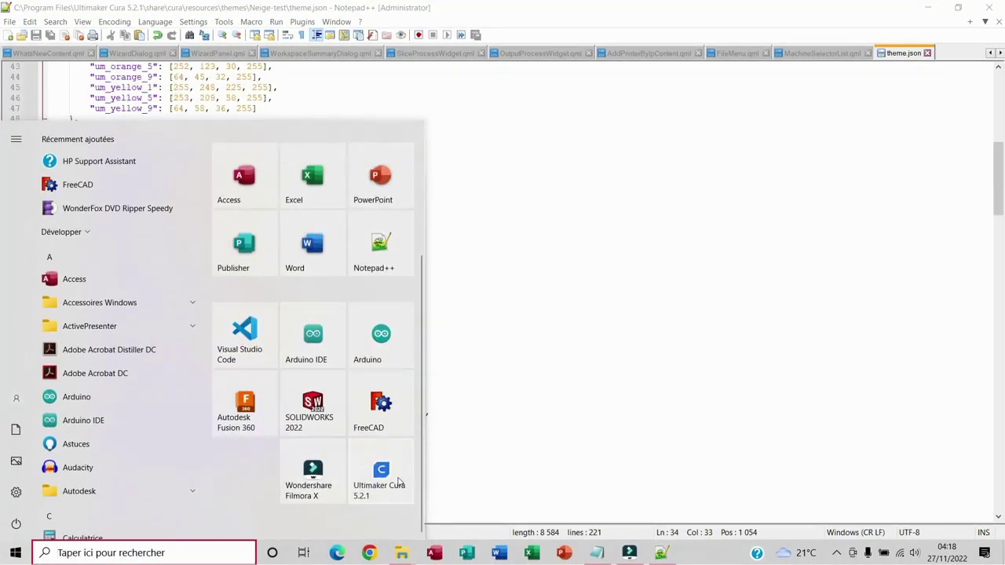
- Relaunch Cura 5.2.1 and open the Neige Ender-3 v2 printer list to see the yellow heading
click(397, 468)
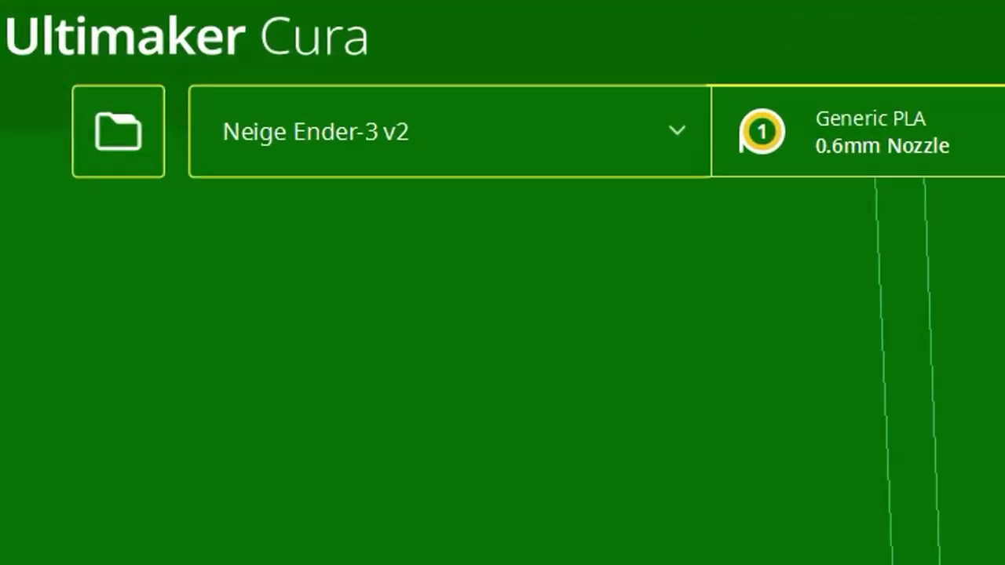
click(298, 130)
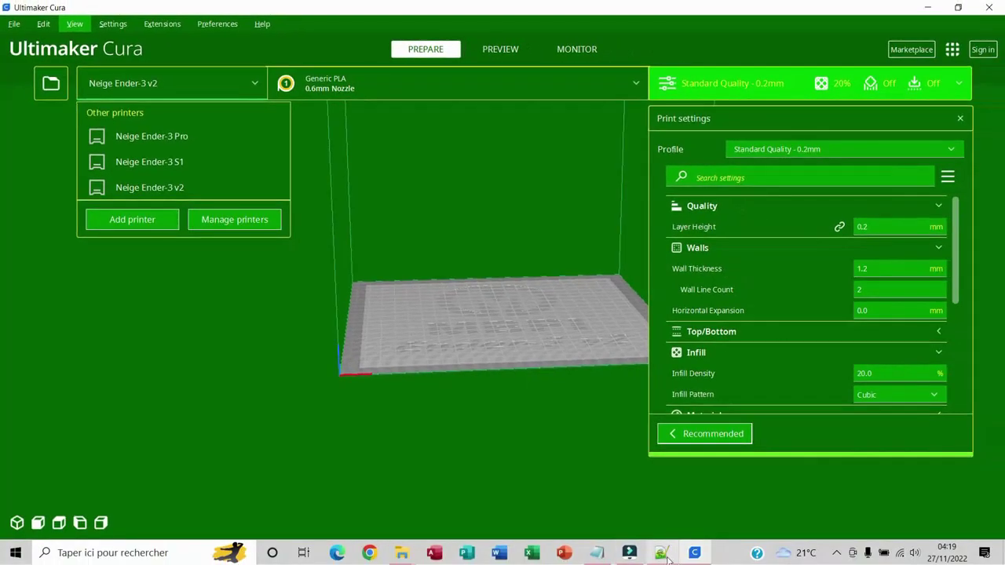
mouse_move(661, 556)
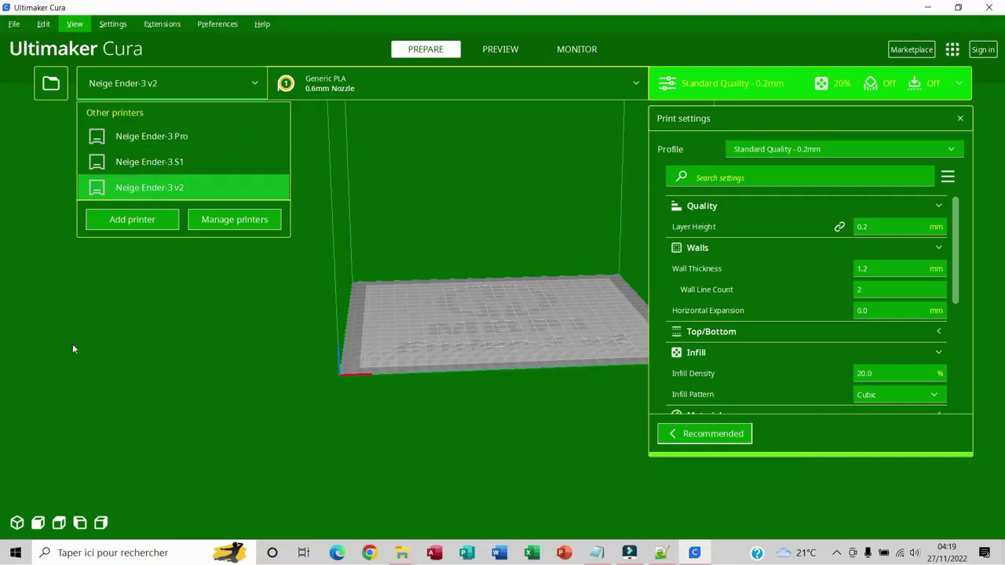
- Load the extruder_mount model onto the build plate through the Open file(s) dialog
click(51, 85)
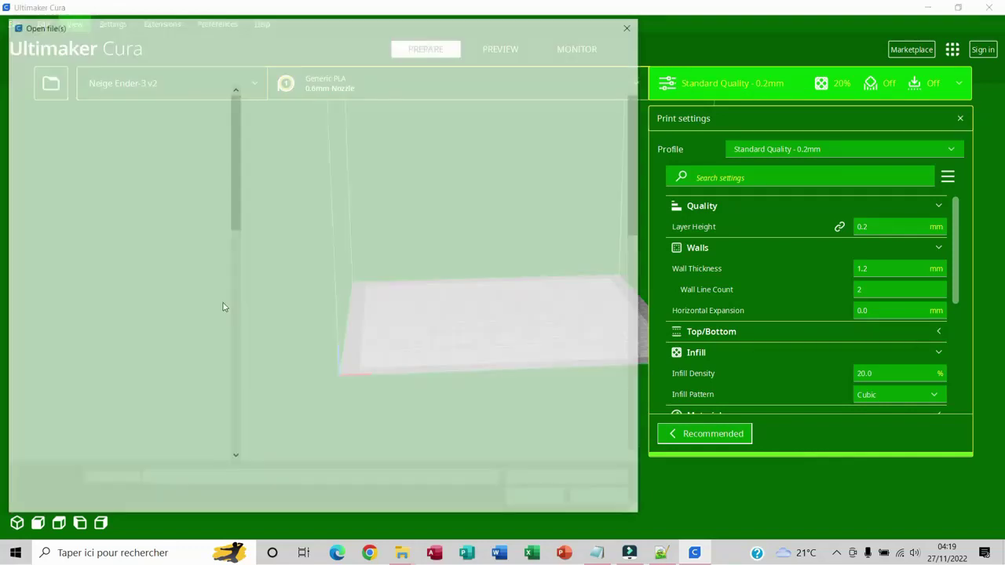
scroll(482, 433, down, 5)
scroll(482, 433, down, 3)
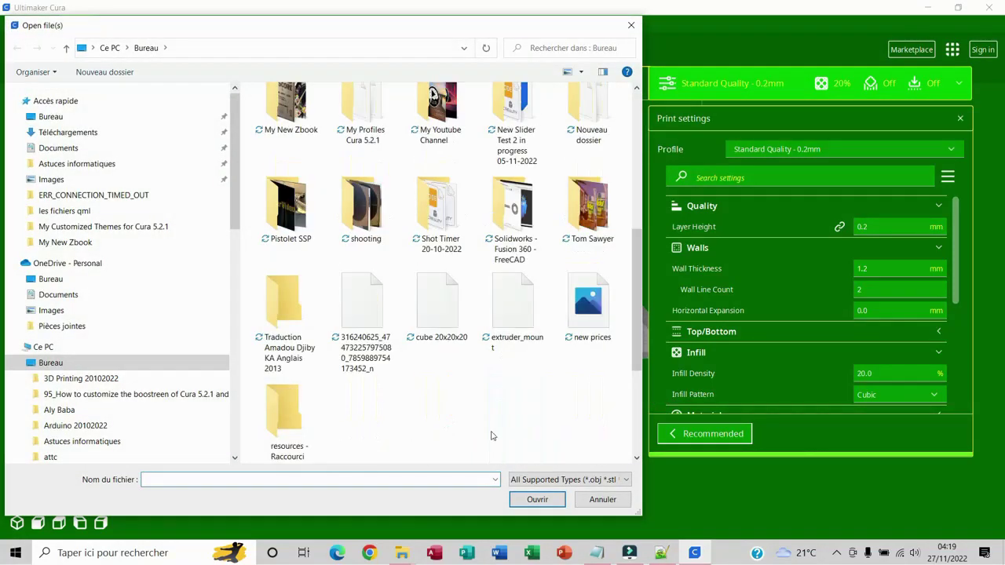
click(512, 310)
click(537, 499)
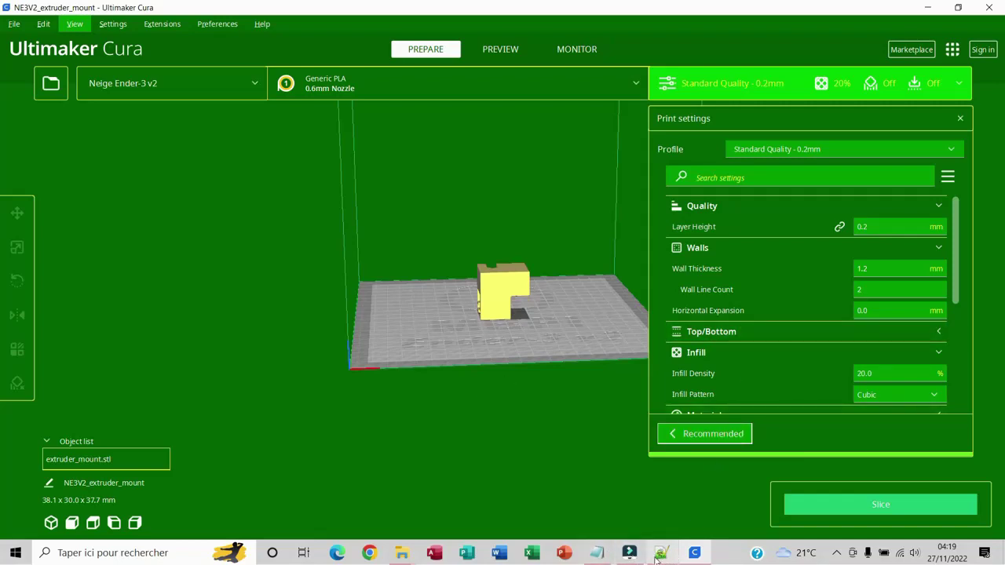
mouse_move(656, 559)
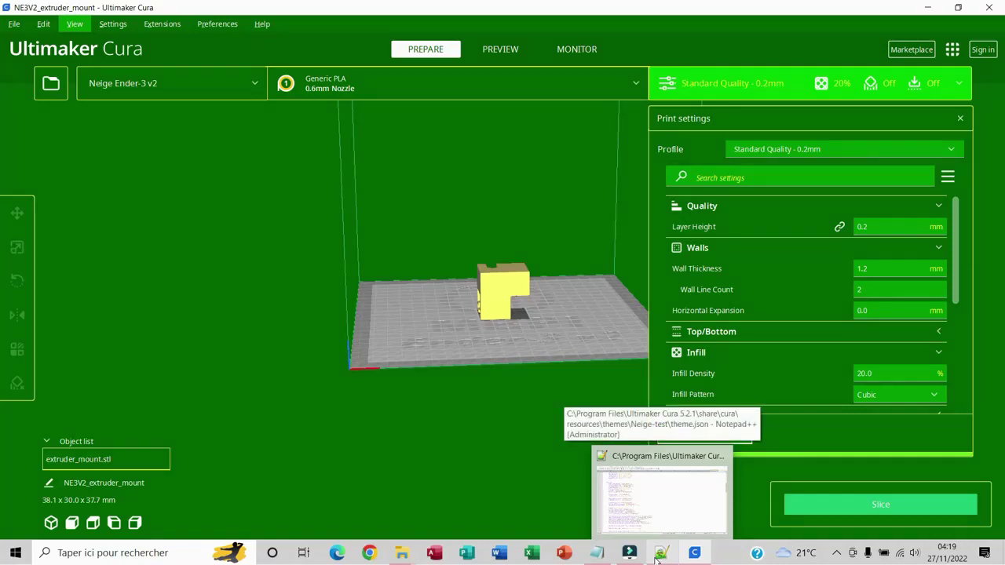
- Search all open Notepad++ documents for 'Slice', locating SliceProcessWidget.qml in ActionPanel
click(656, 559)
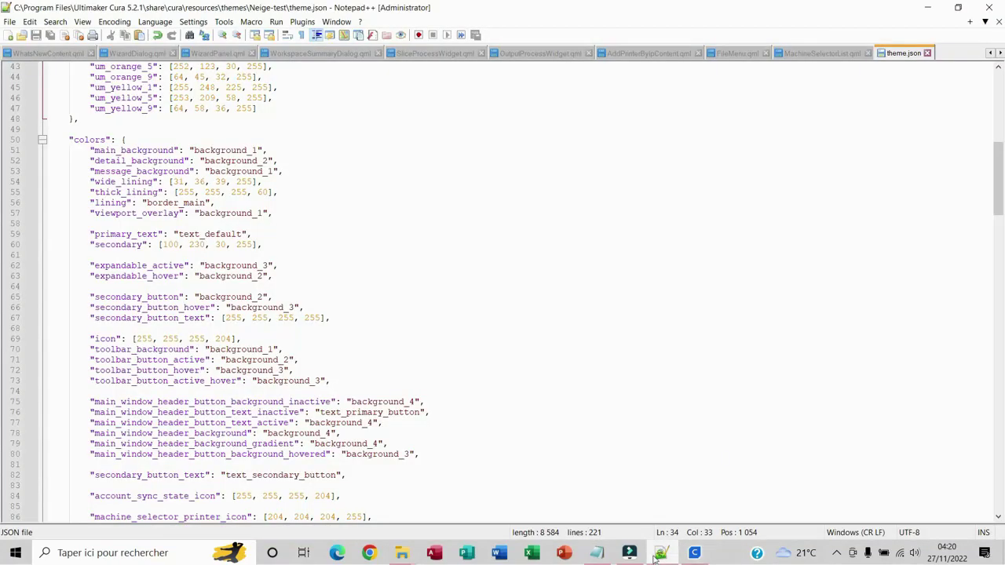
key(ctrl+f)
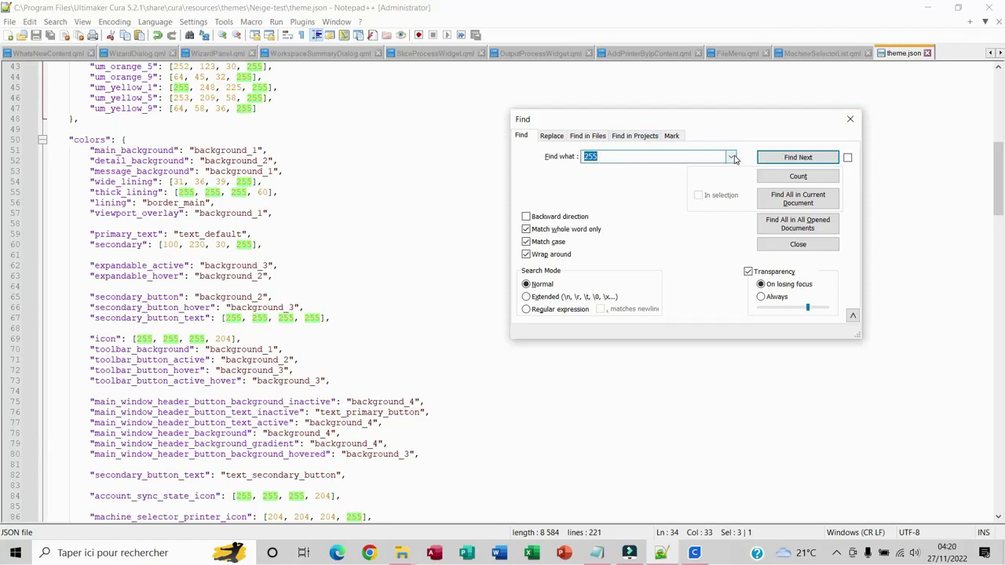
text(Slice)
click(797, 157)
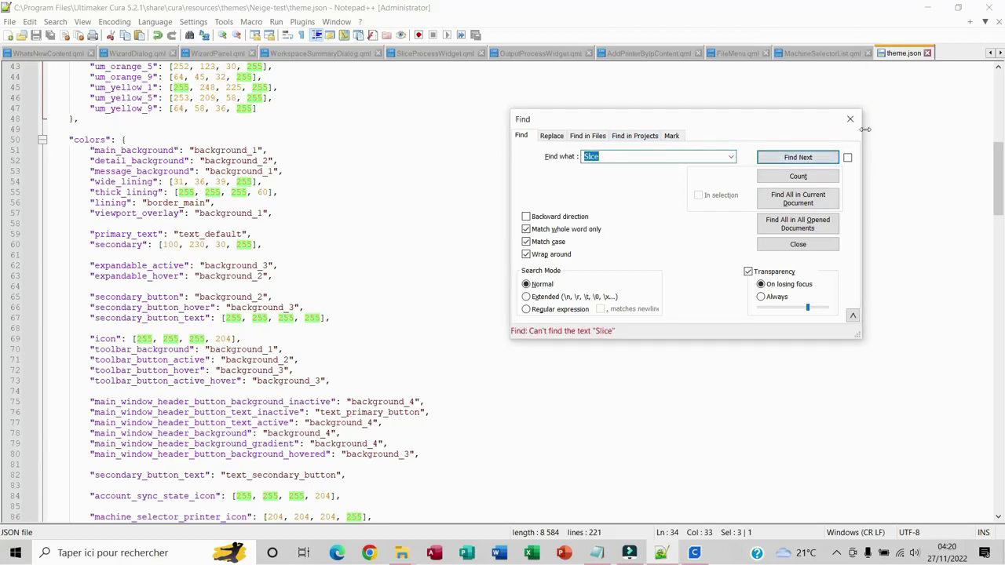
click(797, 224)
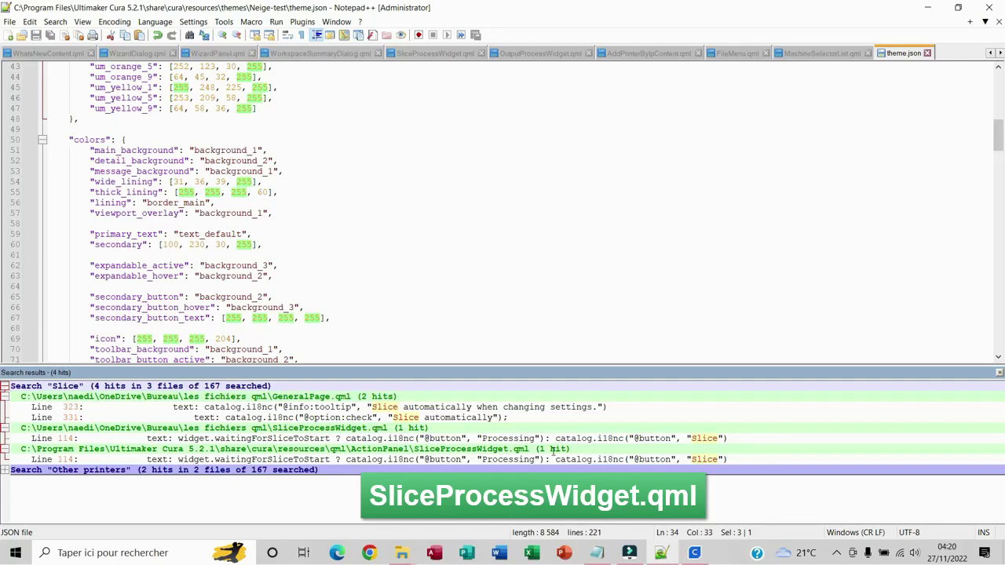
click(999, 372)
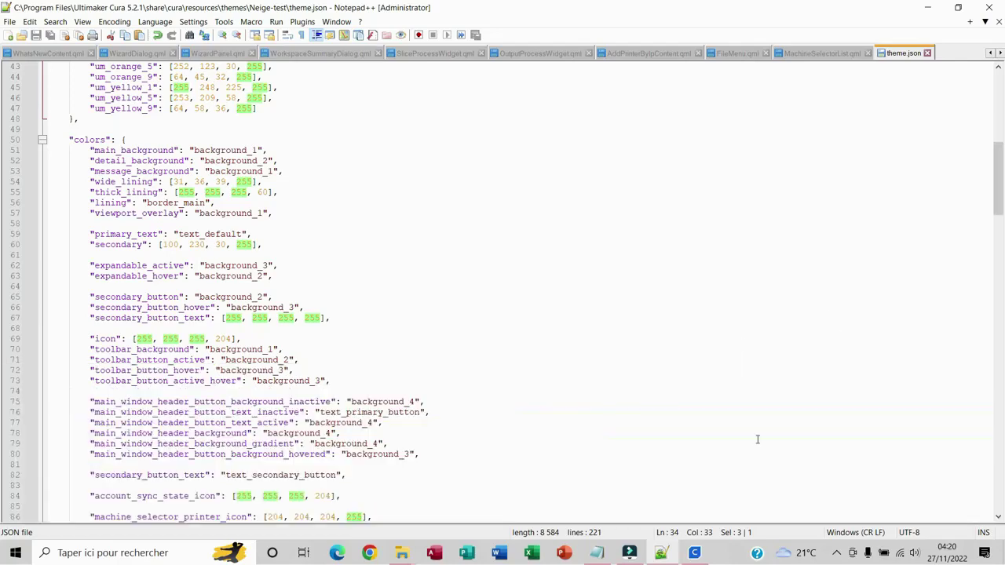
click(927, 7)
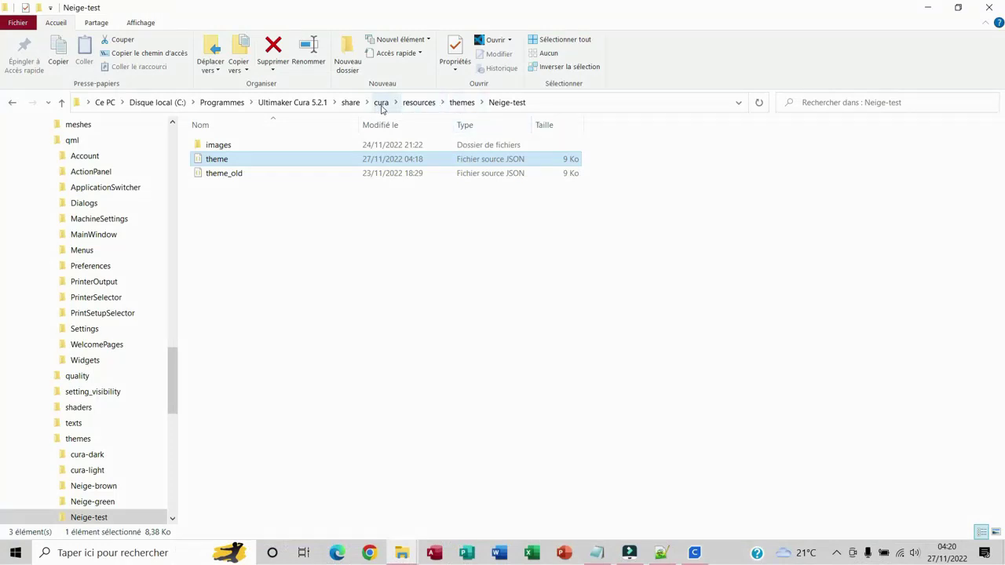
- Open resources\qml\ActionPanel\SliceProcessWidget.qml in Notepad++
click(414, 104)
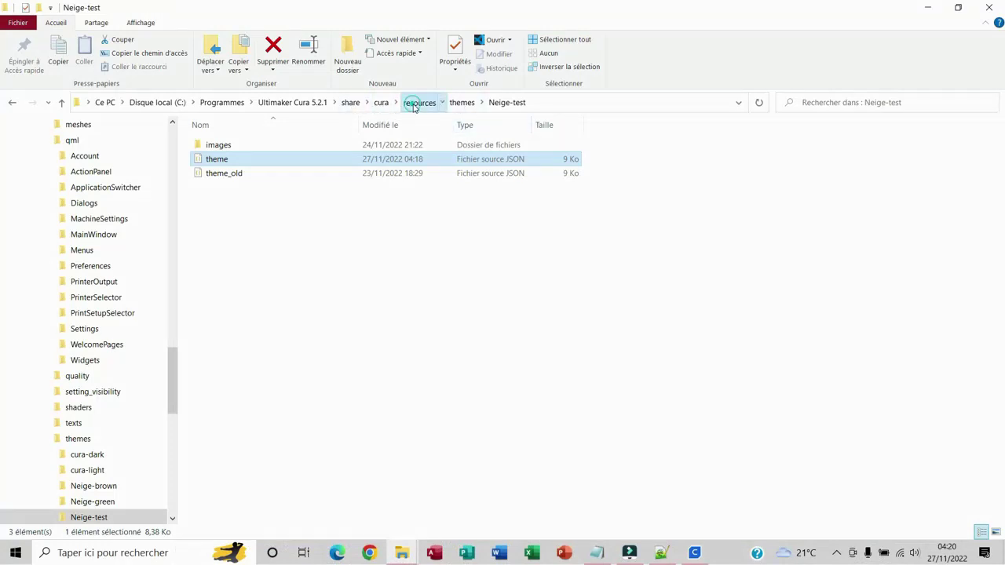
double_click(221, 275)
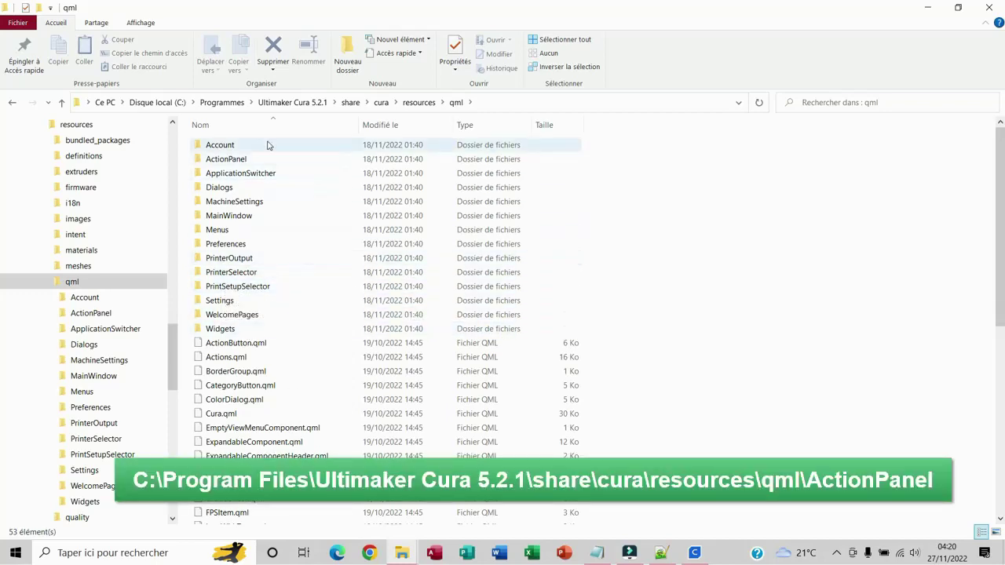
double_click(229, 159)
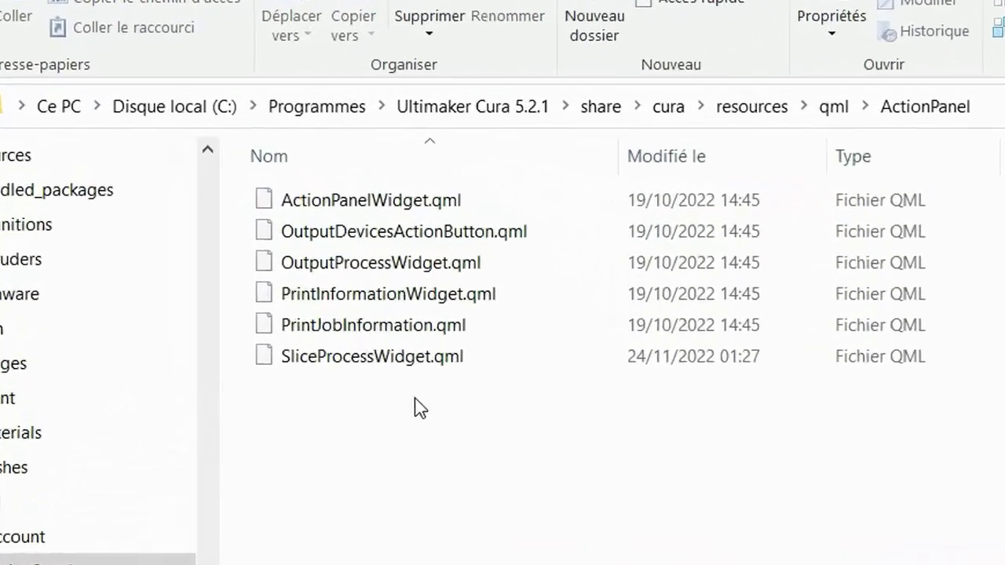
right_click(437, 386)
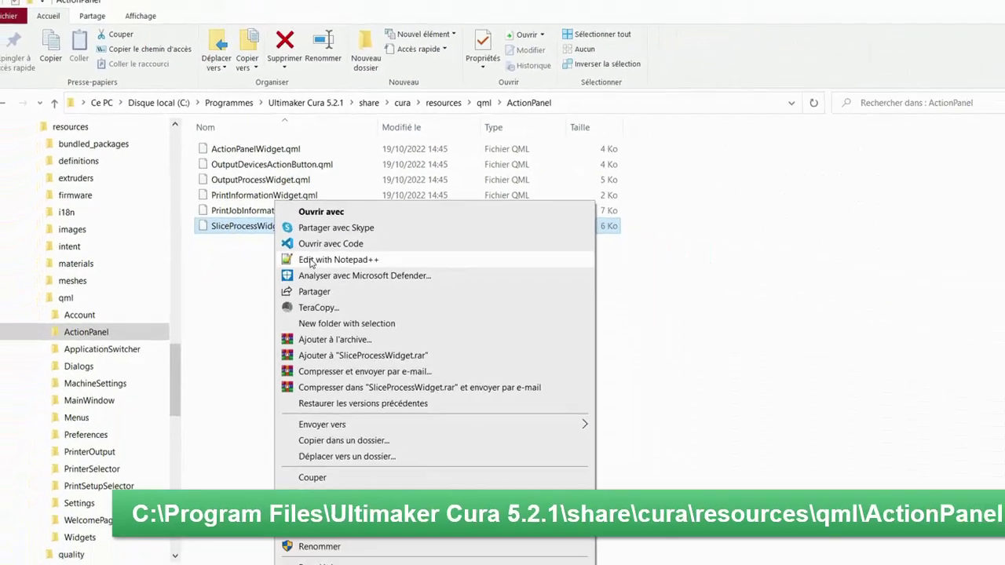
click(463, 402)
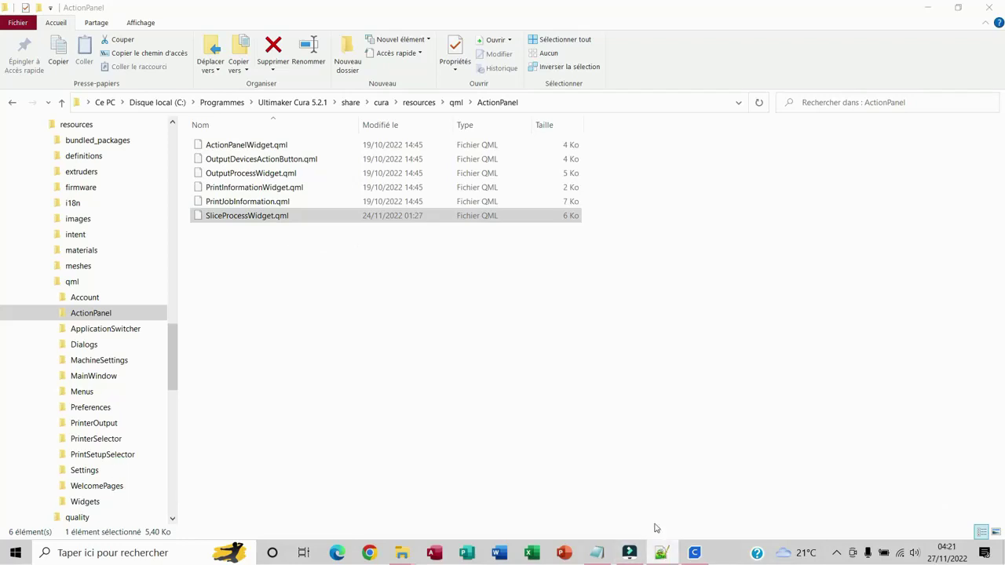
scroll(472, 282, up, 3)
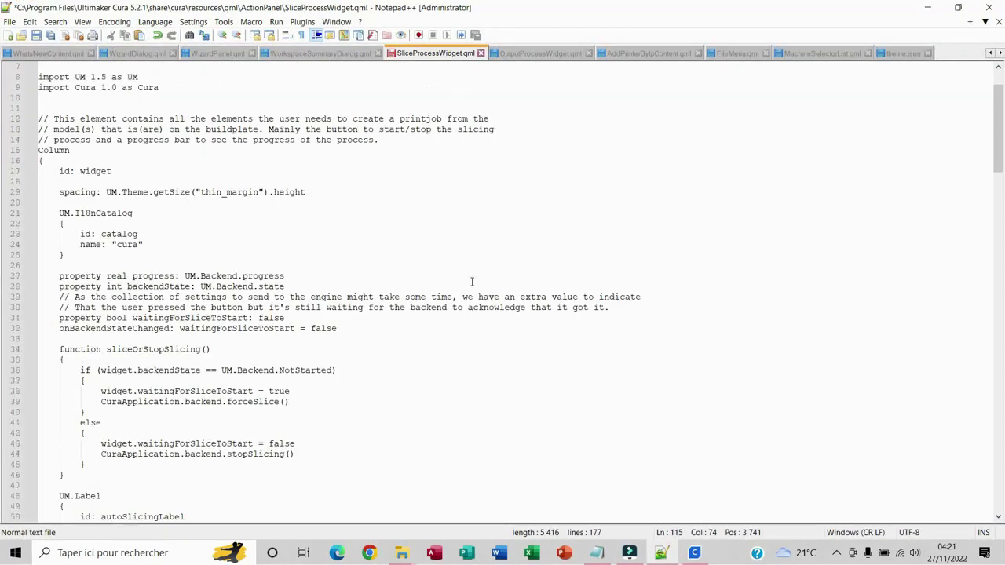
- Search SliceProcessWidget.qml for 'Slice' to jump to the sliceButton's Slice label
click(651, 208)
key(ctrl+f)
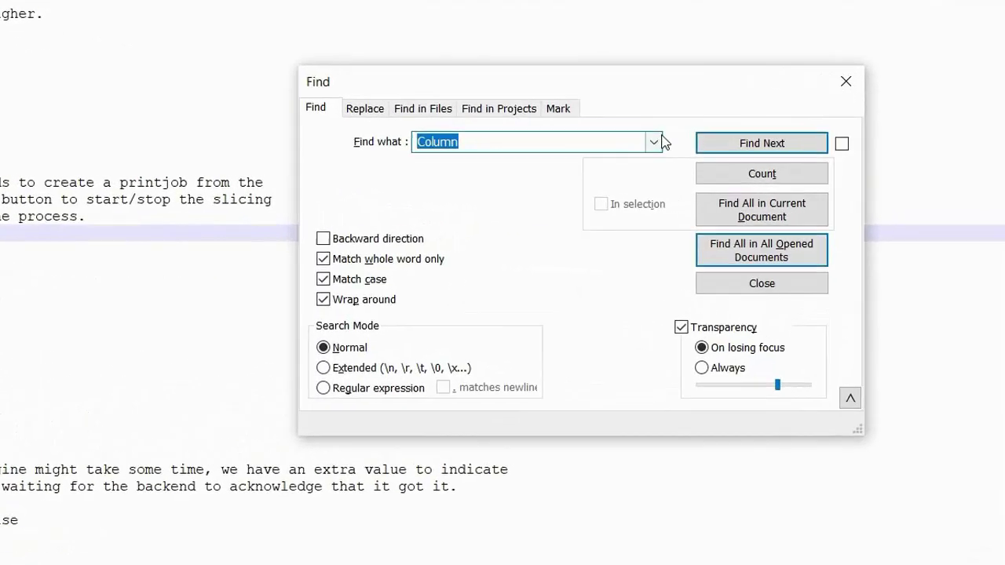
click(730, 158)
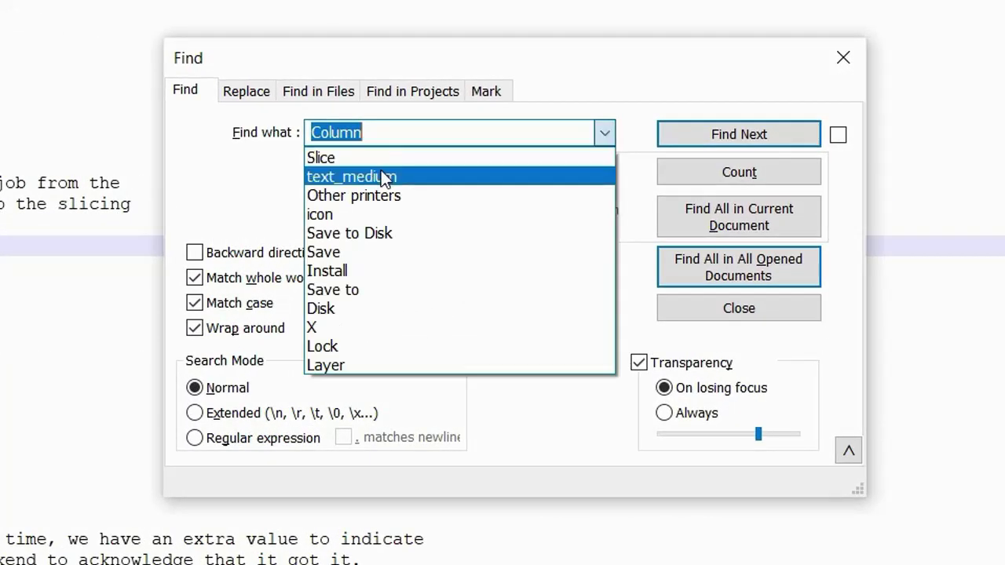
click(365, 152)
click(732, 135)
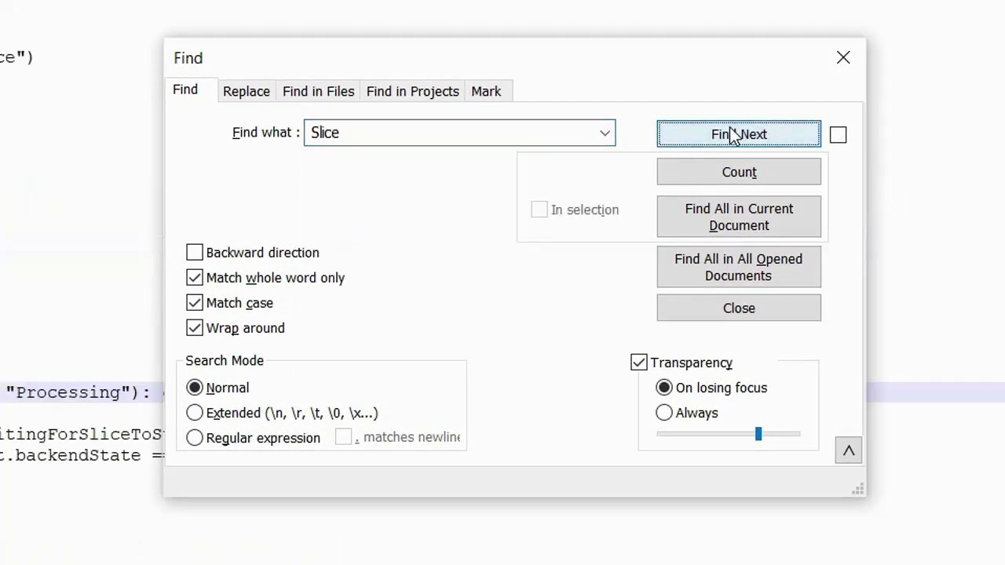
key(Escape)
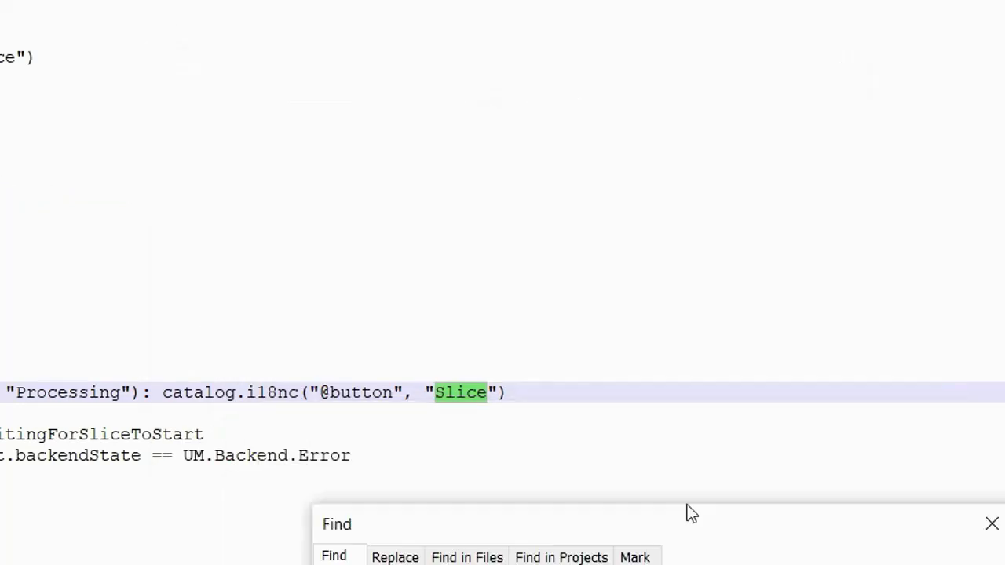
key(Escape)
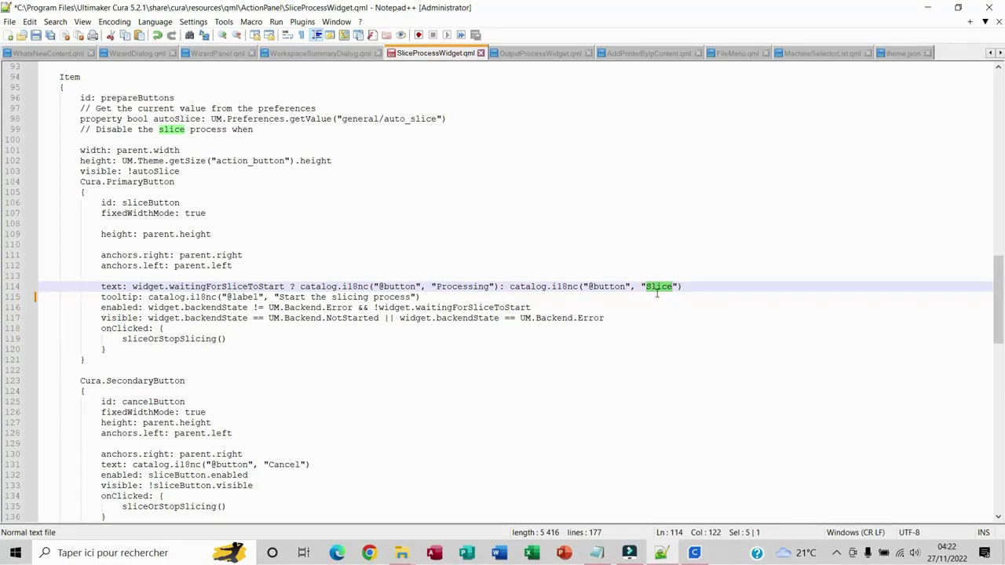
- Place the cursor at the end of the sliceButton's tooltip line
drag(39, 286, 226, 339)
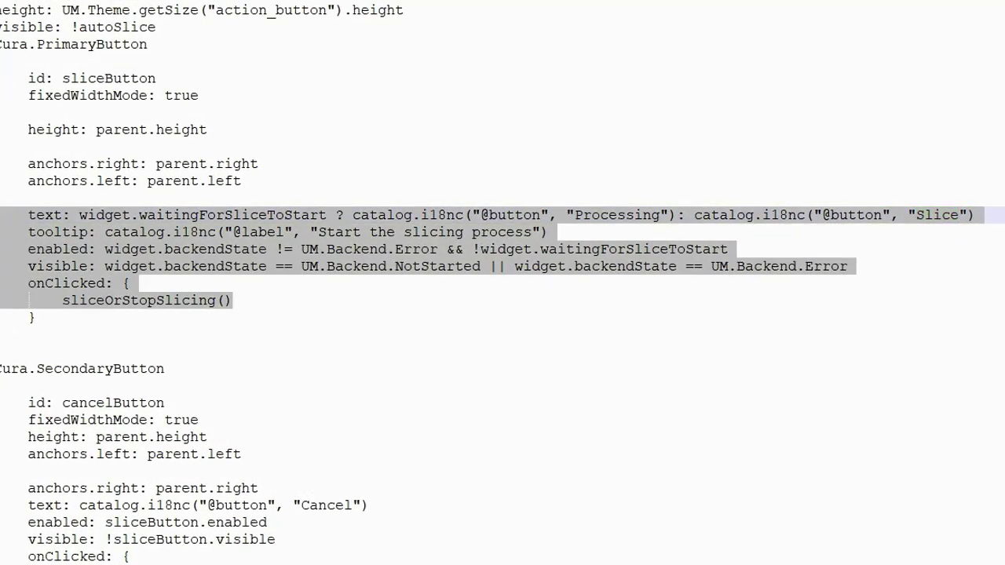
click(363, 293)
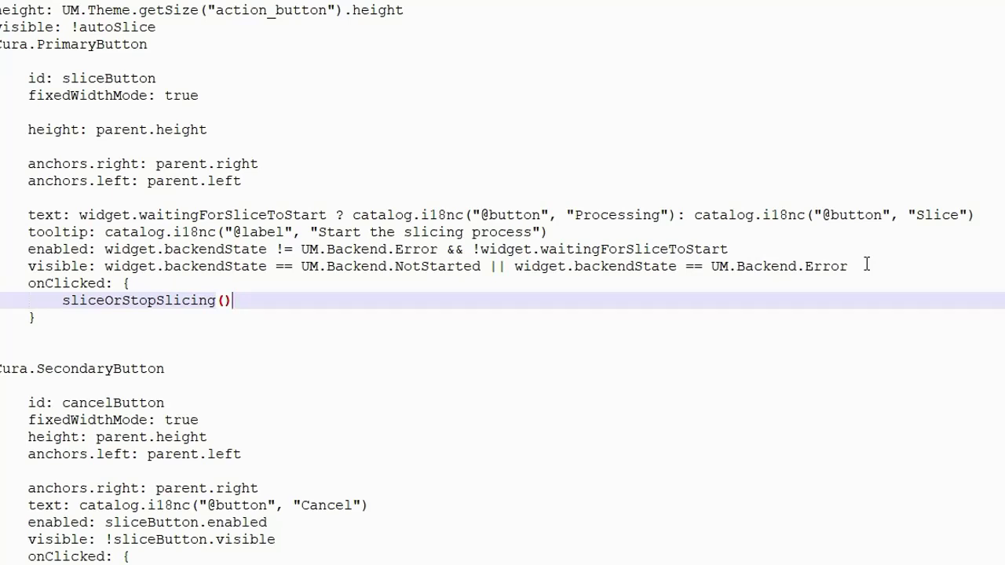
click(562, 231)
- Add hoverColor:UM.Theme.getColor("slice_button_hover") below the tooltip and select slice_button_hover
key(Return)
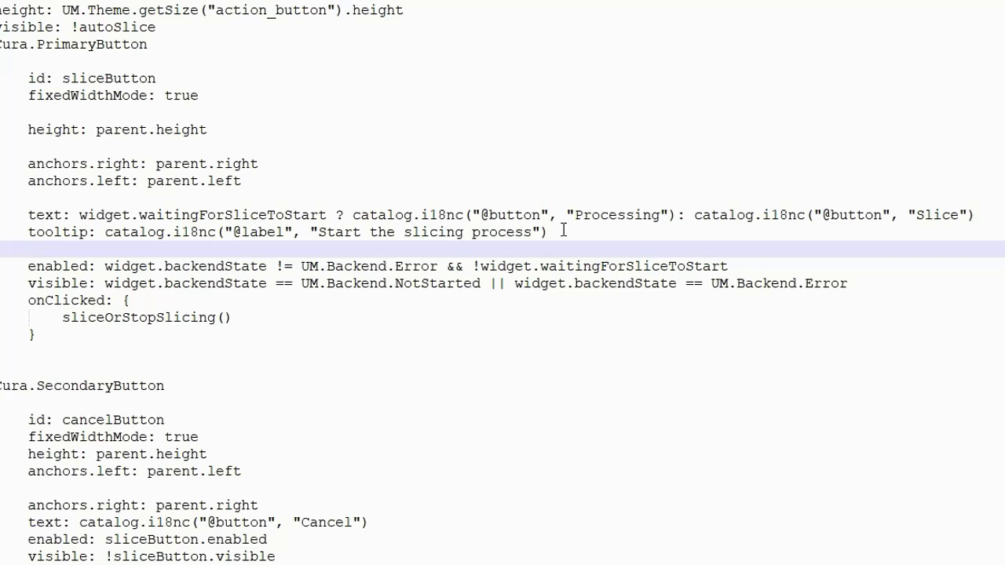
text(ho)
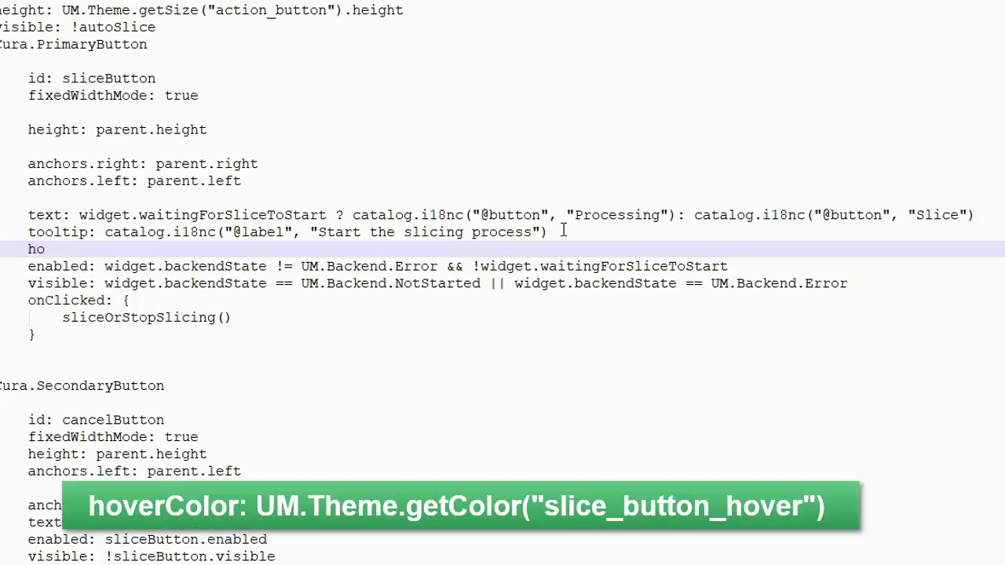
text(verColor:UM.Theme)
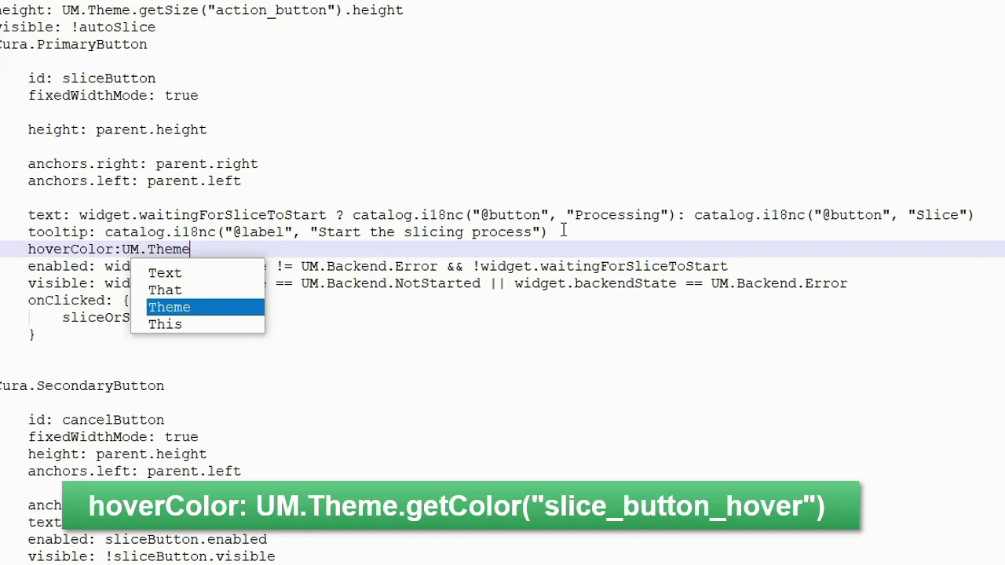
text(.get)
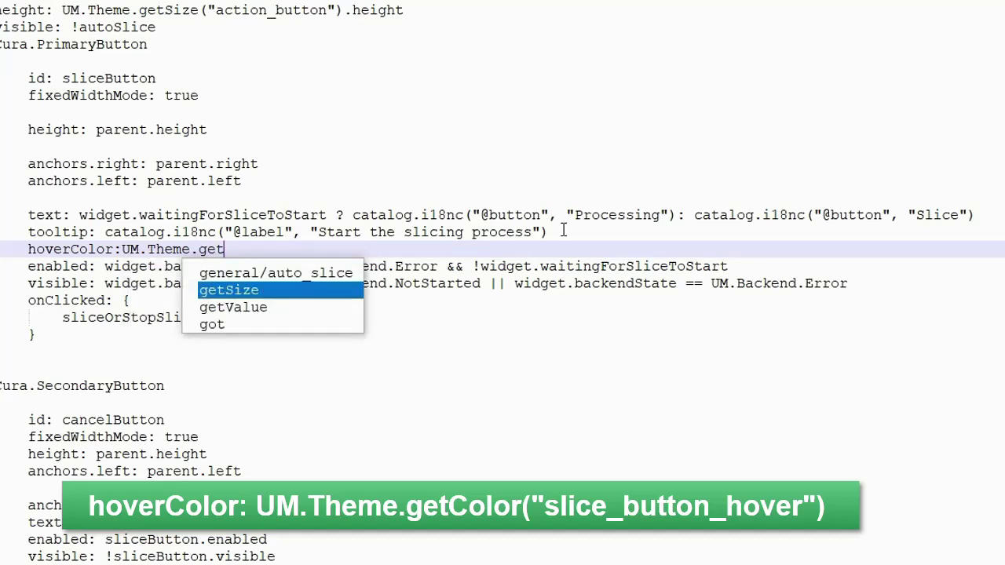
text(Color )
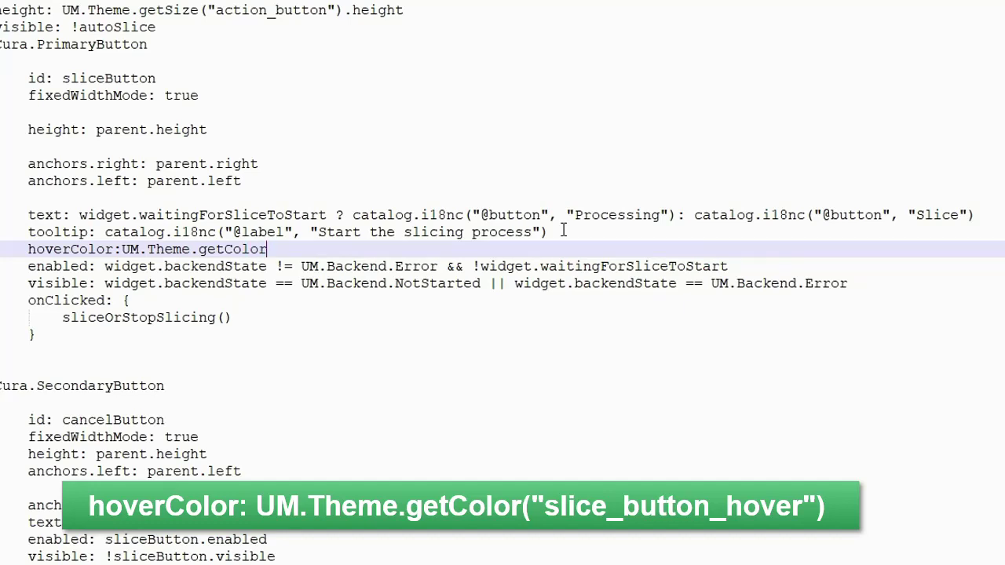
text(("slice_button)
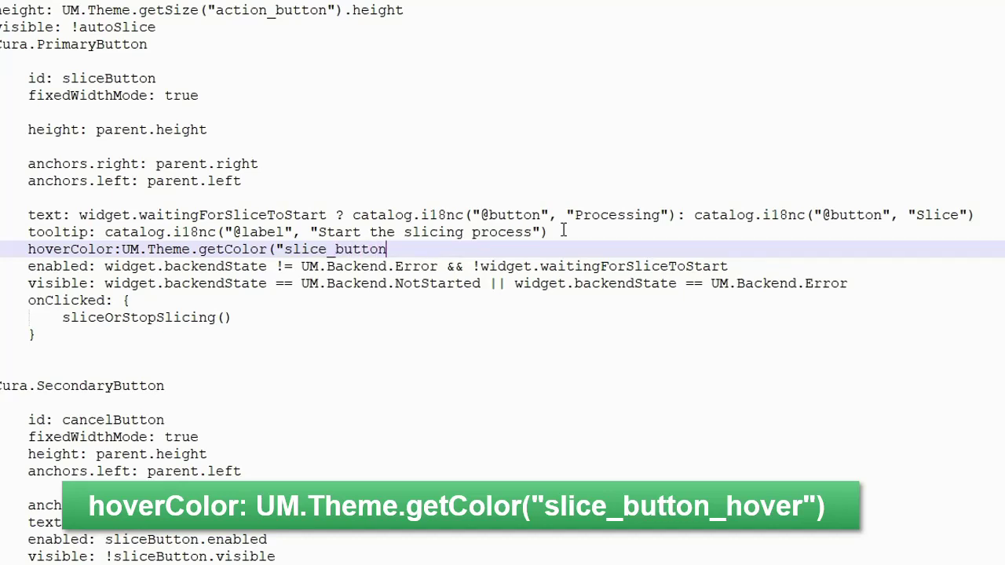
text(_hover"))
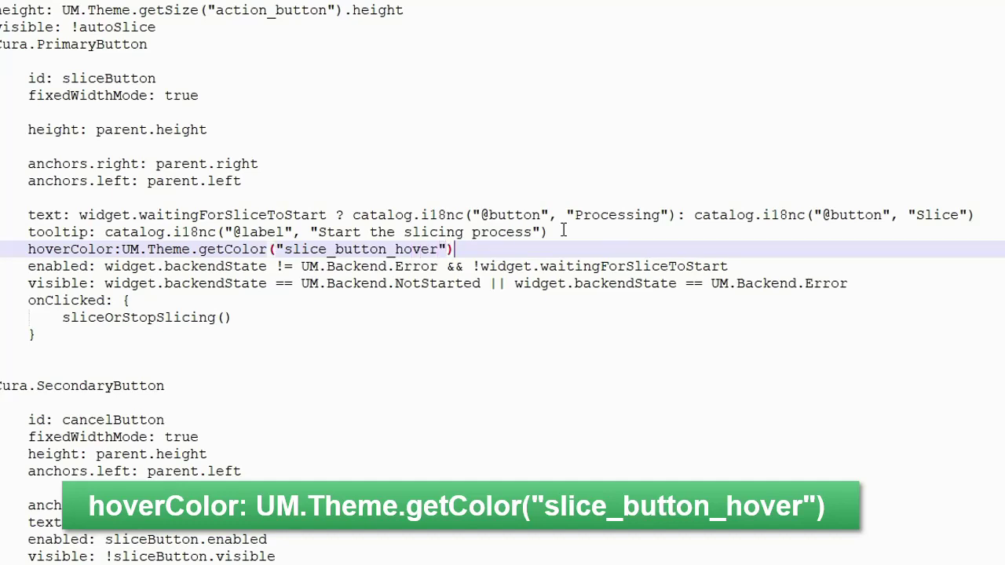
click(424, 249)
drag(437, 249, 287, 249)
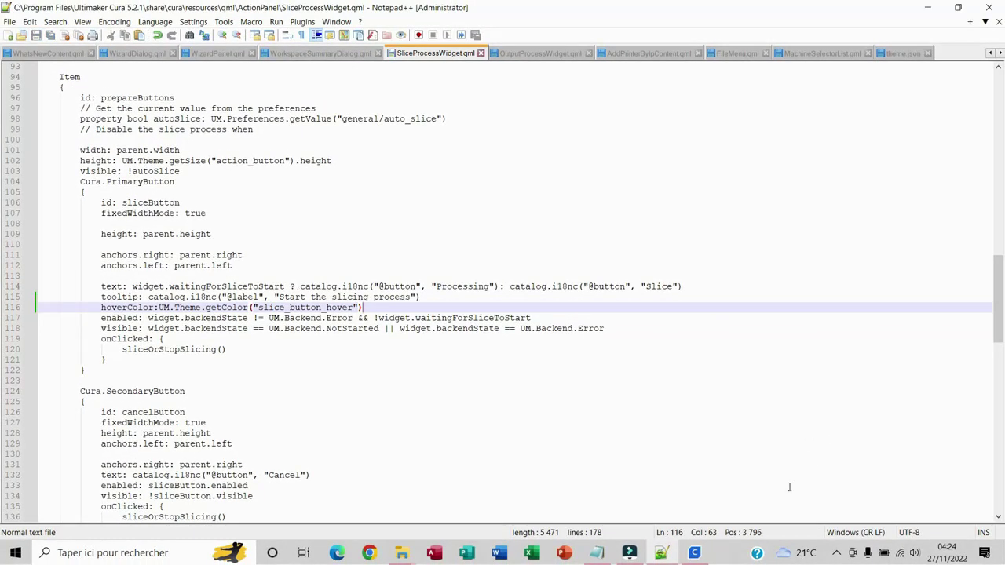
- Delete the old slice_button_hover entry on line 15 of theme.json
click(903, 53)
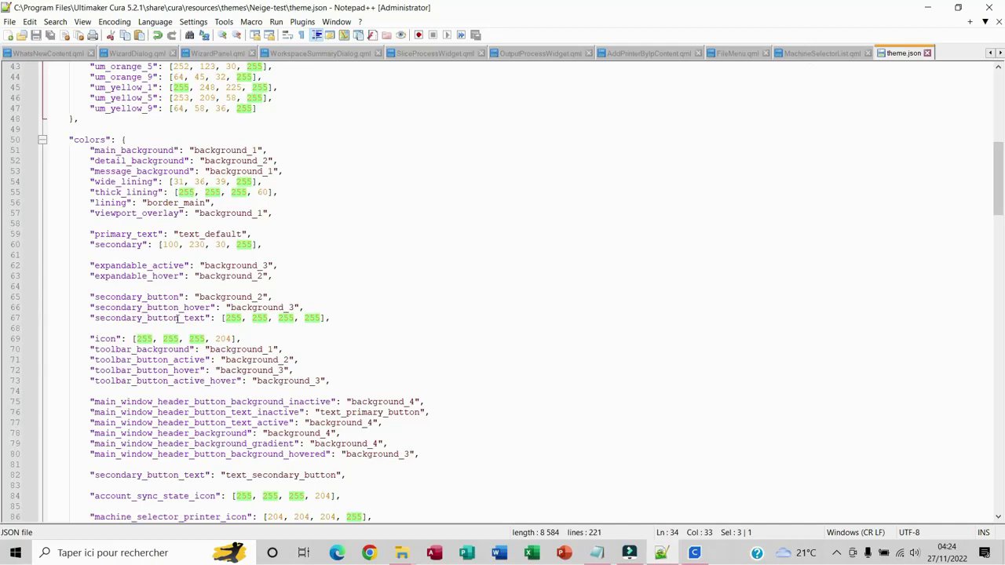
scroll(328, 290, up, 5)
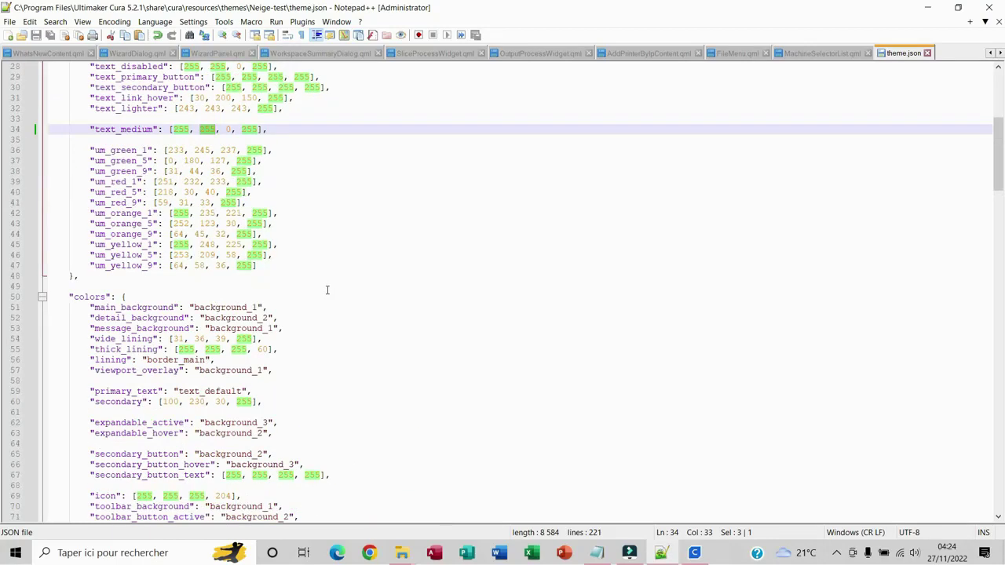
scroll(259, 240, up, 5)
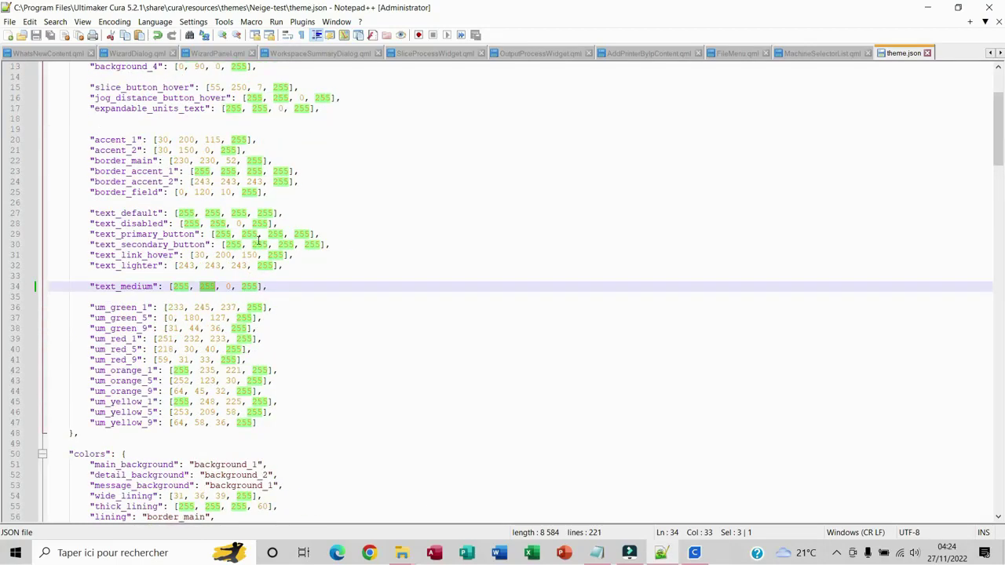
scroll(258, 240, up, 4)
drag(296, 212, 92, 212)
key(Delete)
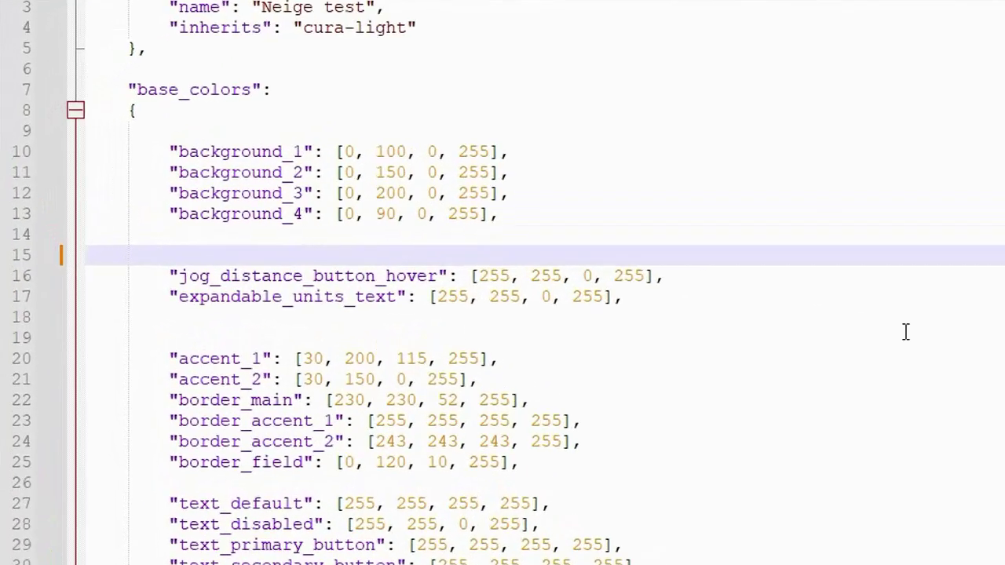
- Write "slice_button_hover": [255, 0, 0, 255], as the new line 15 entry
text(")
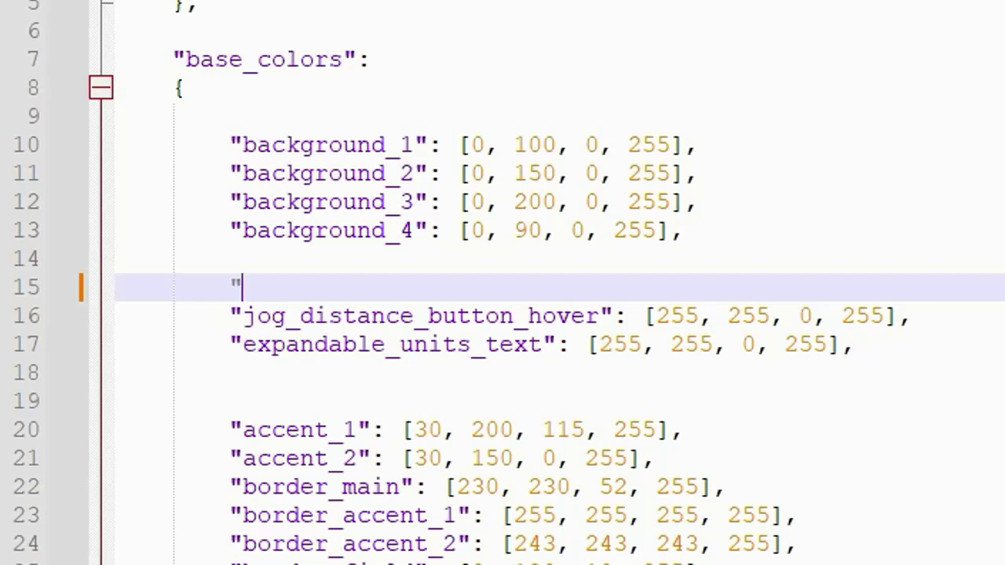
text(slice)
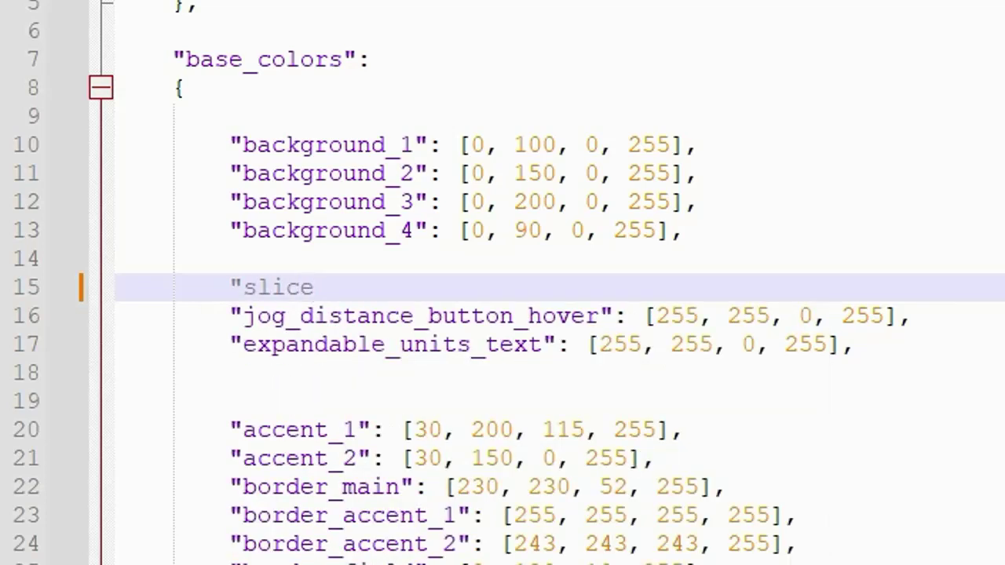
text(_butt)
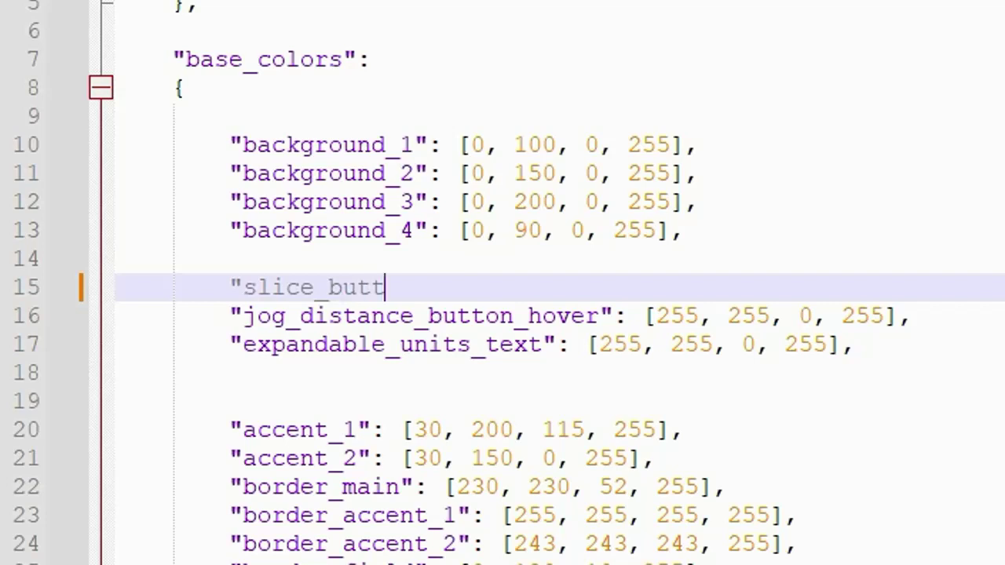
text(on_ho)
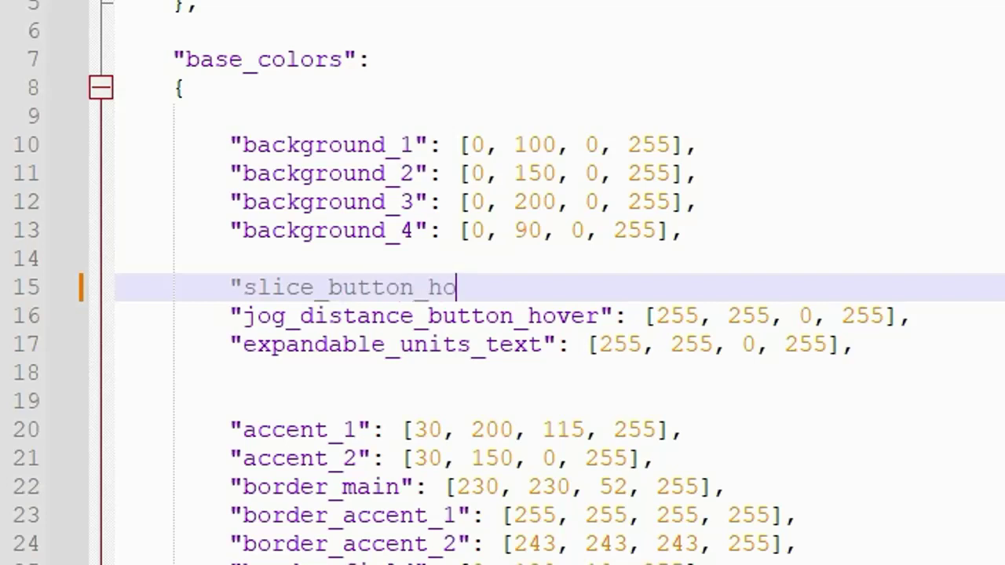
text(ver")
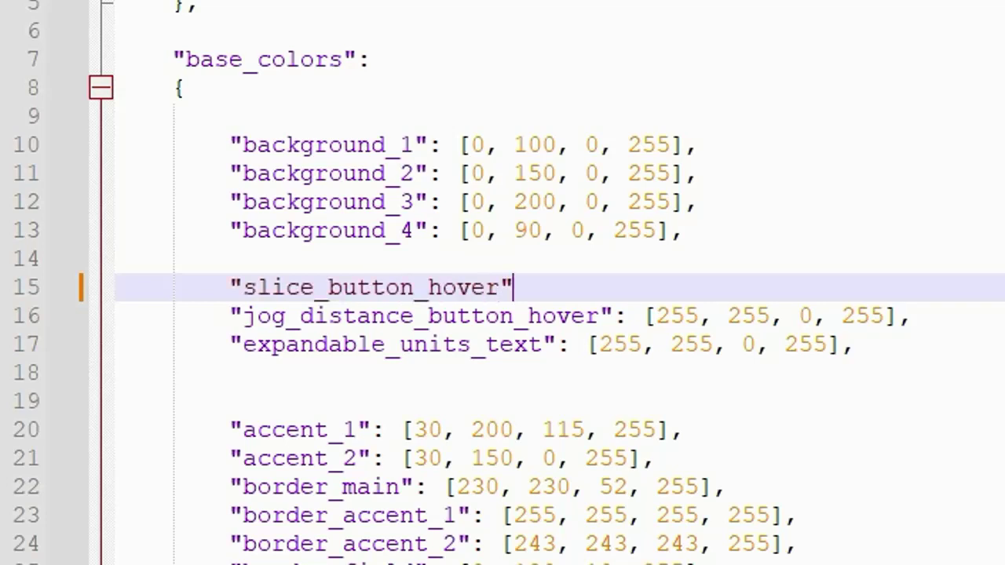
text(: [)
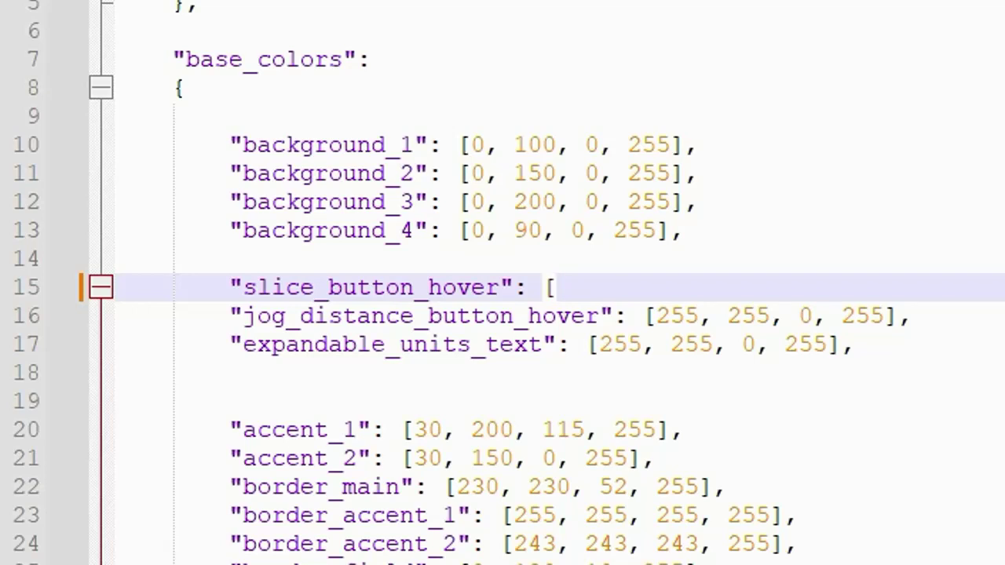
text(255,)
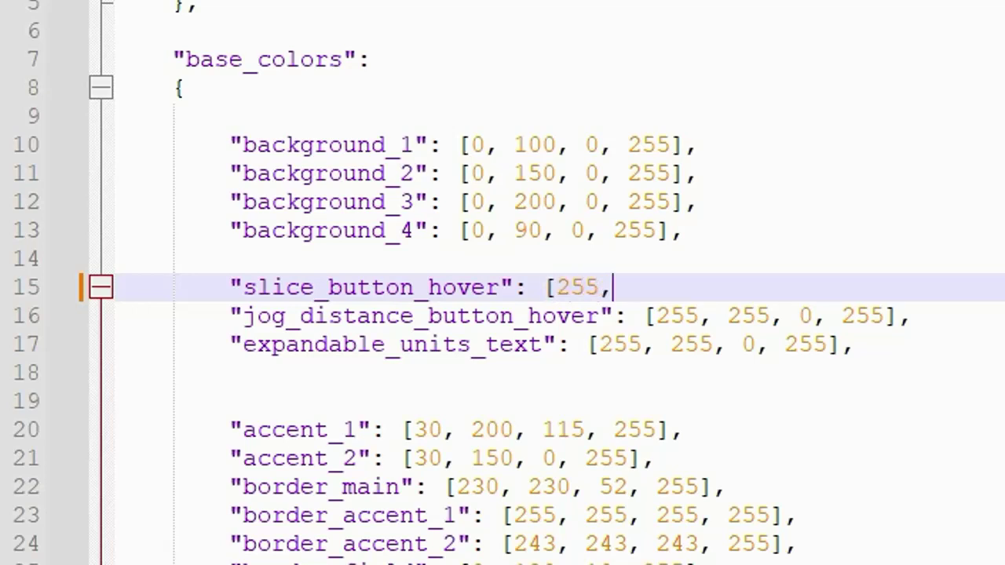
text( 0, 0, 255)
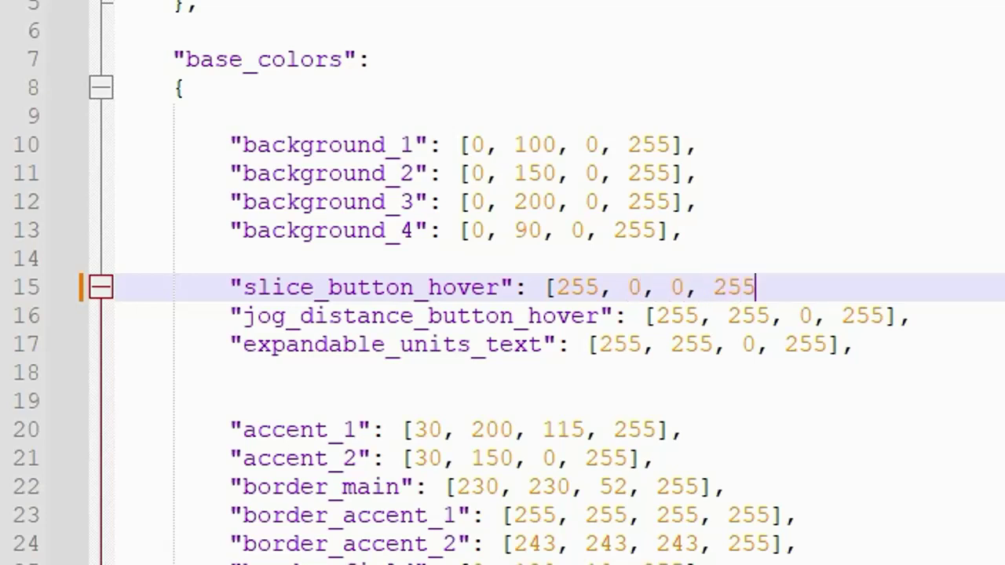
click(116, 144)
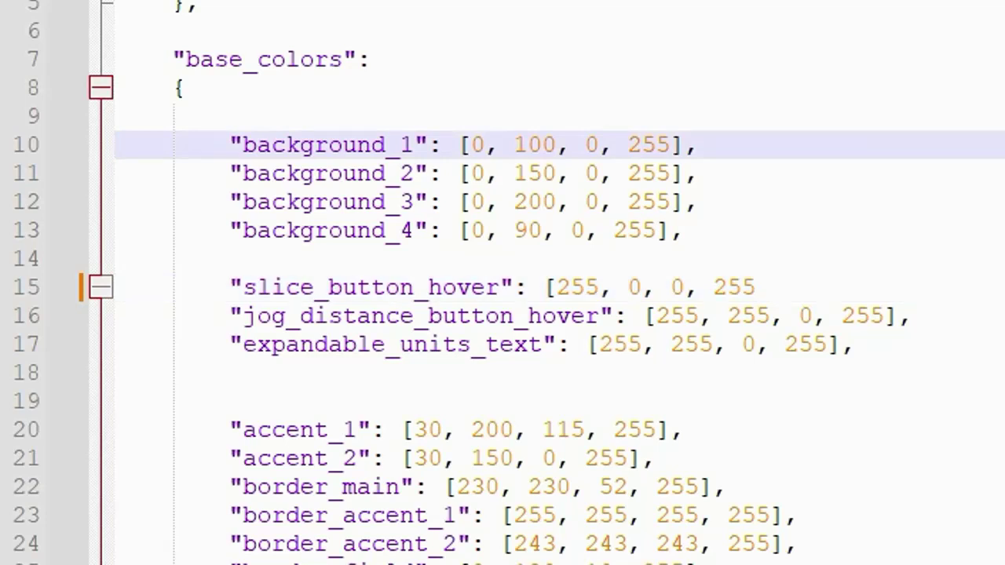
click(816, 284)
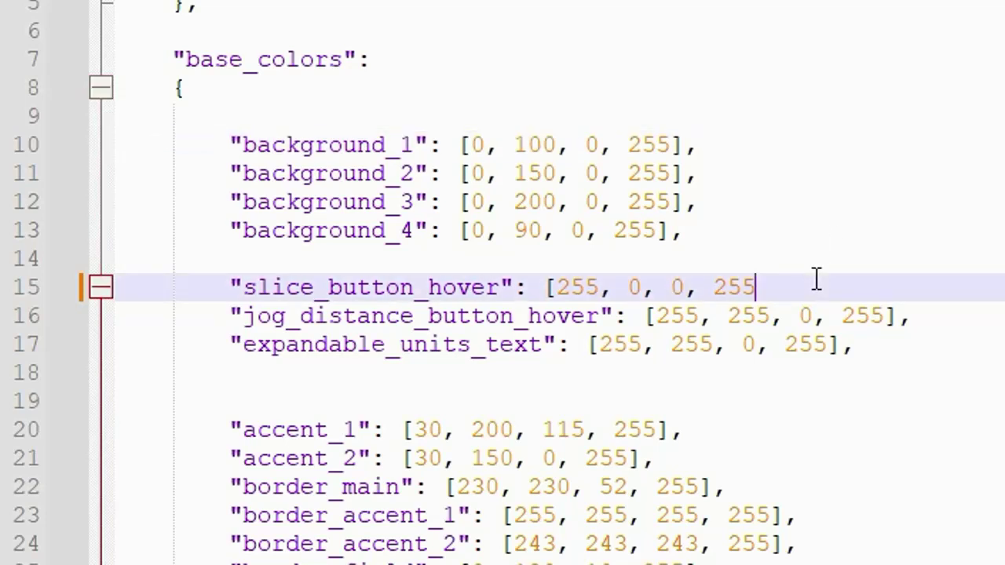
text(],)
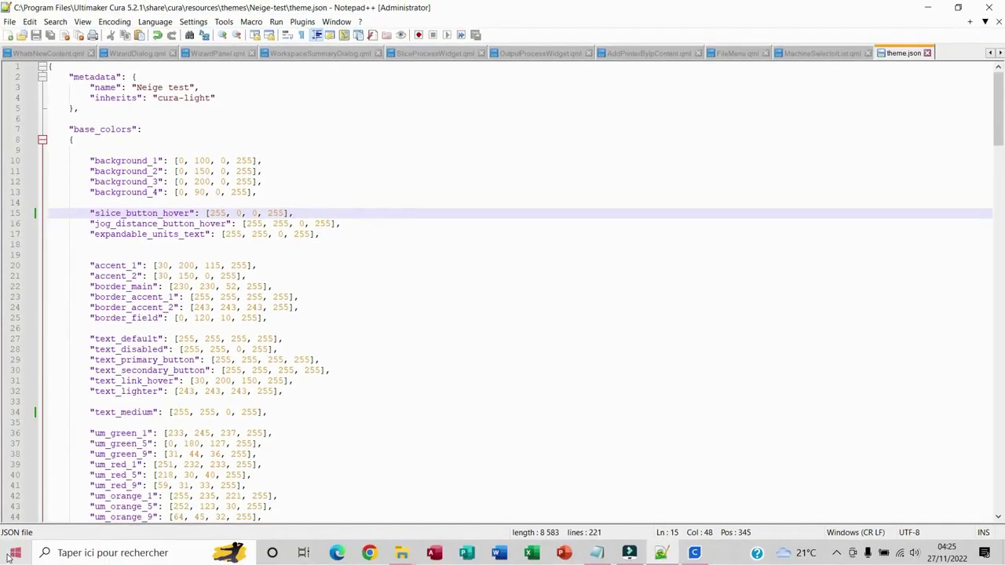
click(11, 556)
scroll(372, 477, down, 5)
- Launch Ultimaker Cura 5.2.1, open cube 20x20x20 and select it on the build plate
click(379, 471)
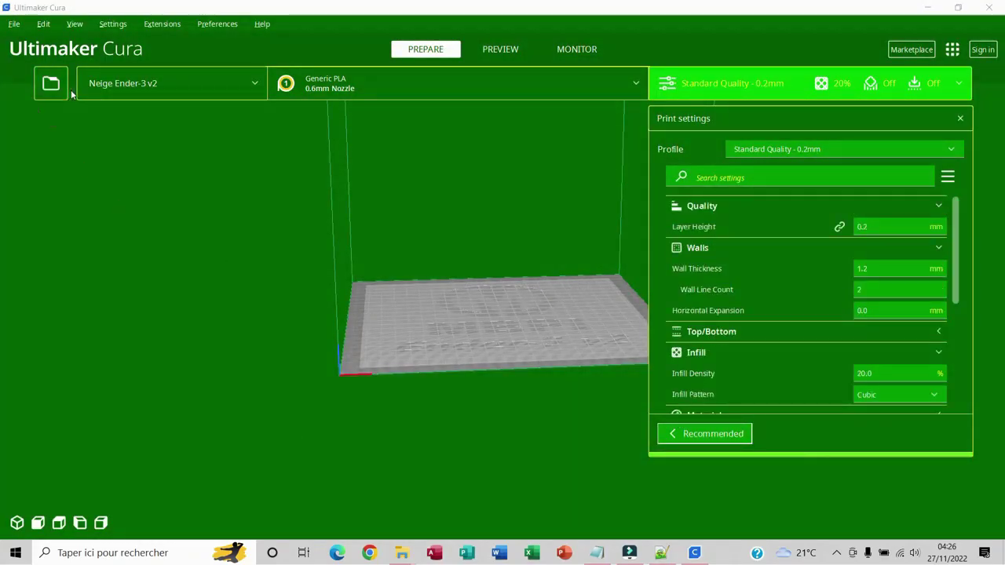
click(50, 84)
scroll(437, 306, down, 5)
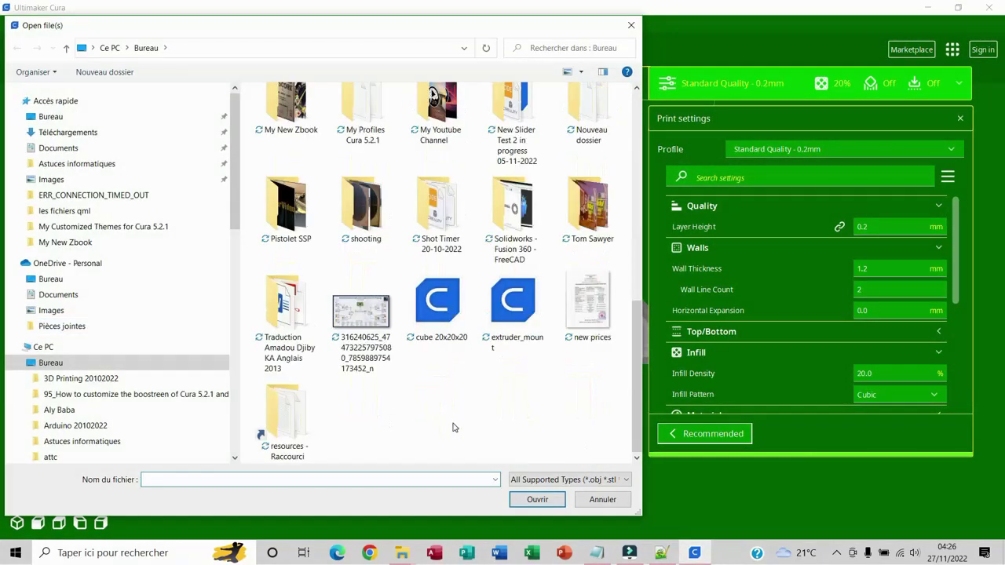
click(438, 306)
click(533, 496)
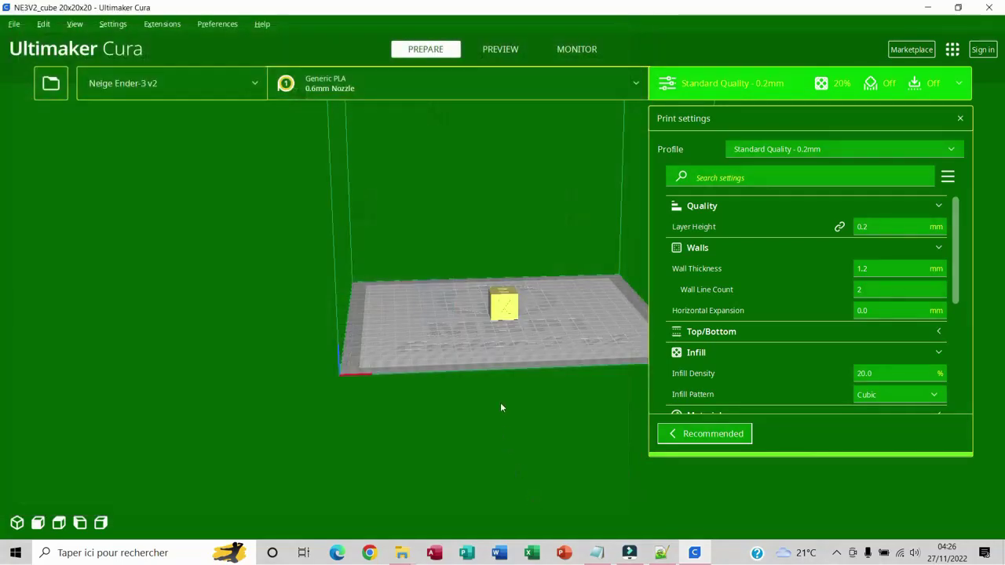
click(506, 310)
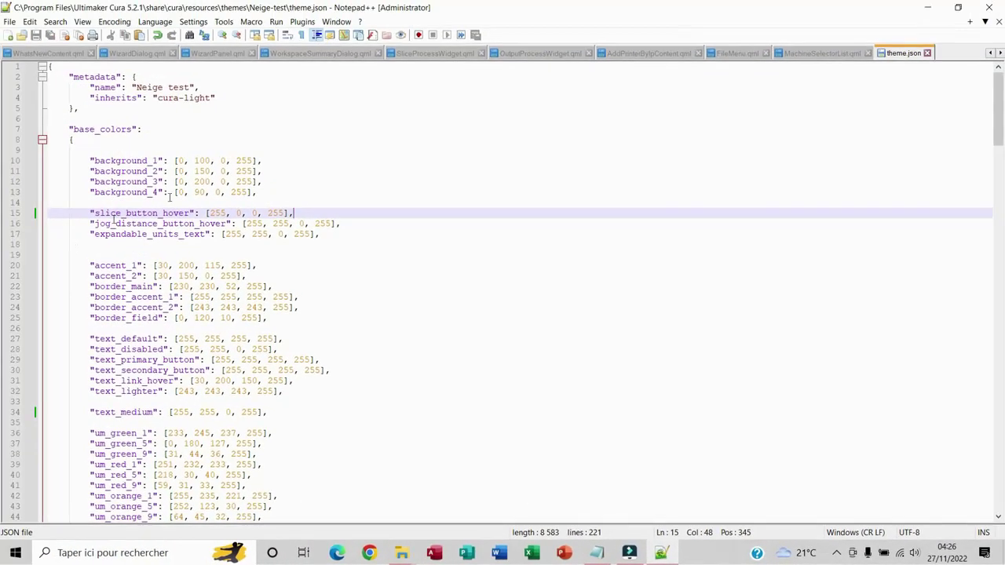
- Make slice_button_hover yellow [255, 255, 0, 255] and relaunch Ultimaker Cura 5.2.1
double_click(238, 213)
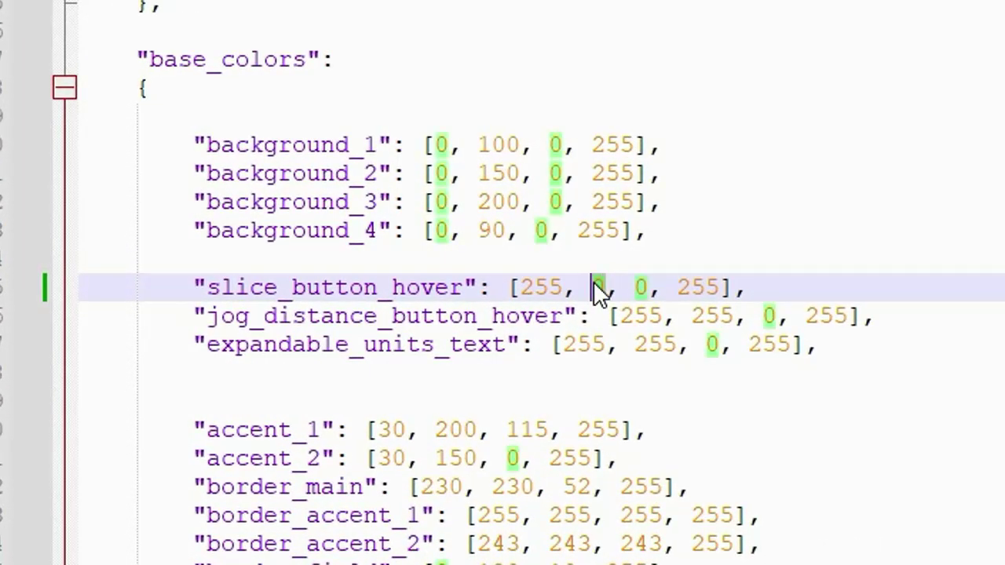
text(255)
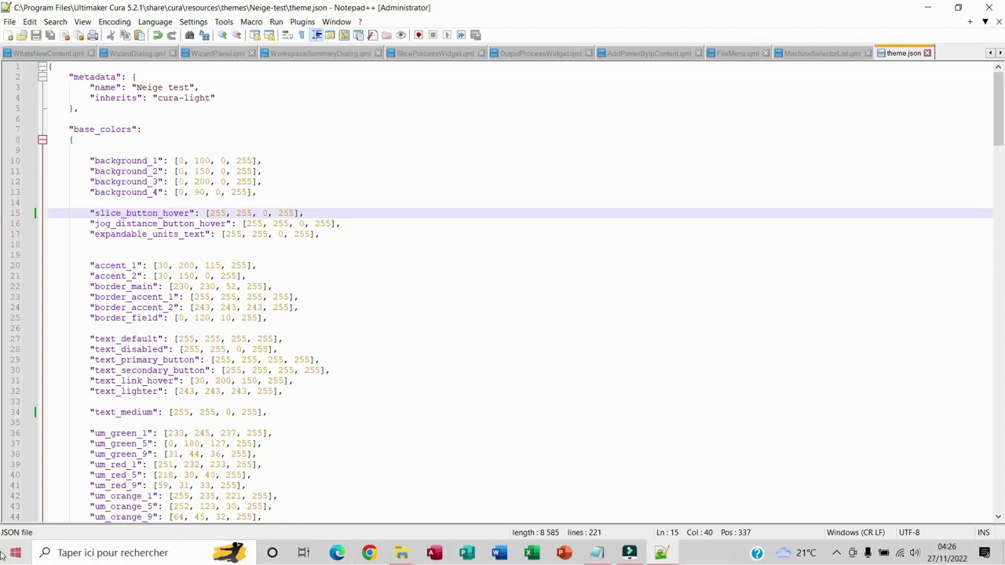
key(super)
scroll(523, 419, down, 3)
scroll(330, 485, down, 2)
scroll(330, 485, down, 3)
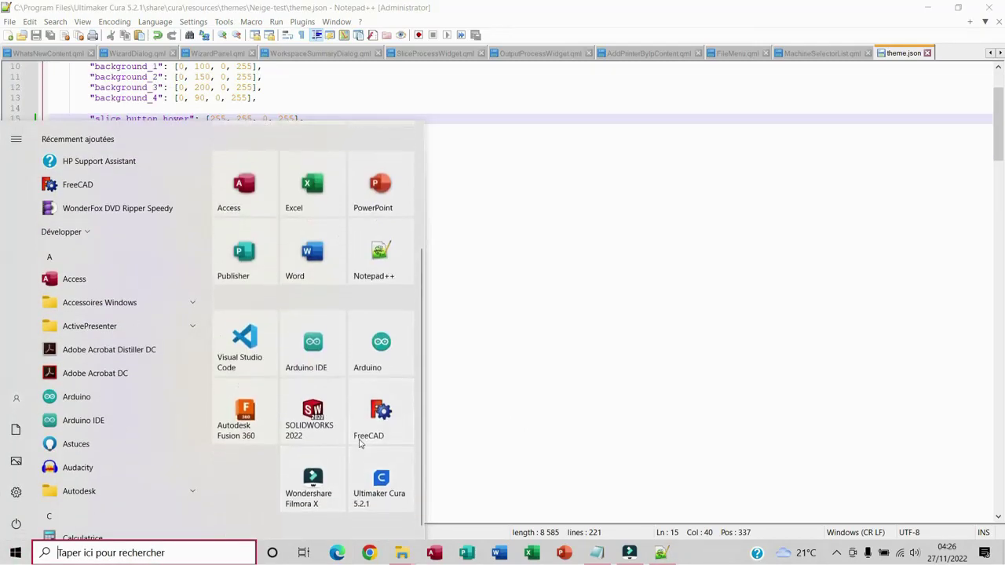
click(380, 471)
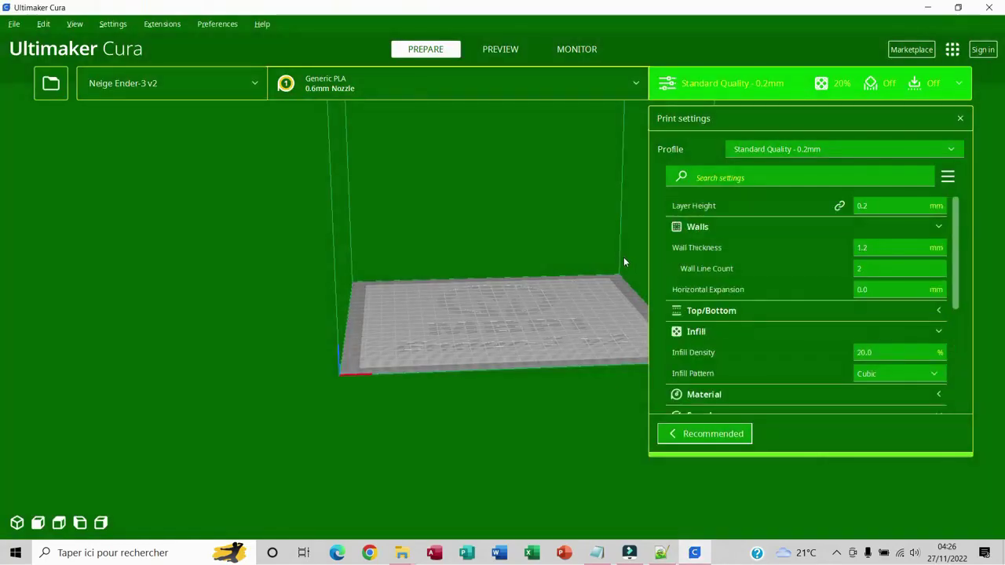
- Open the extruder_mount model and select it on the build plate
click(39, 88)
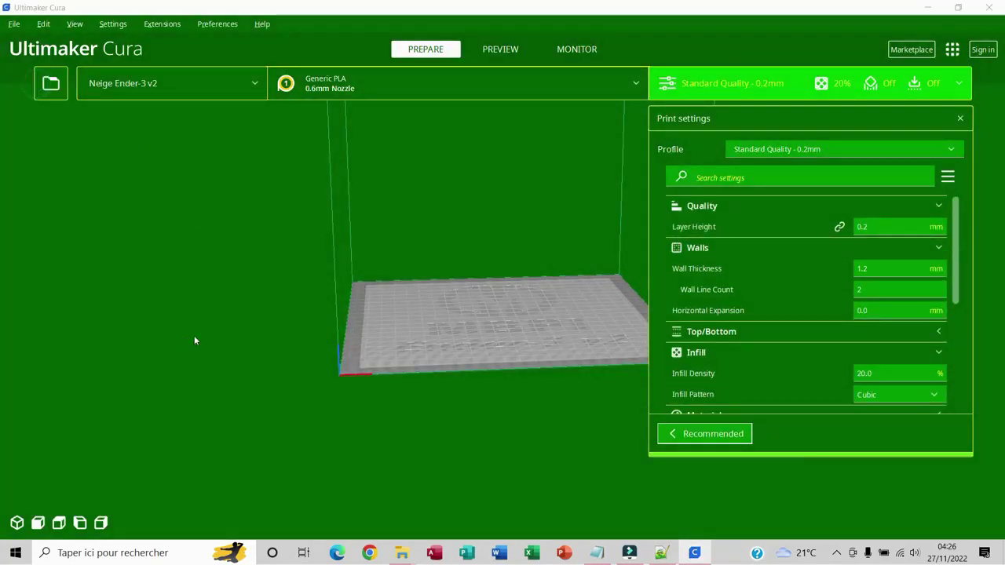
scroll(507, 322, down, 5)
click(506, 318)
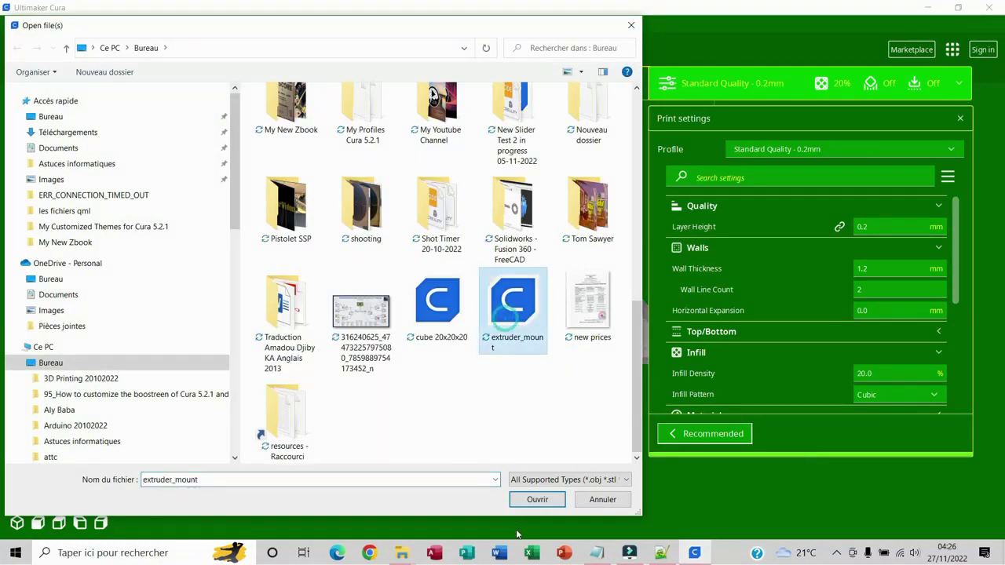
click(534, 500)
click(505, 289)
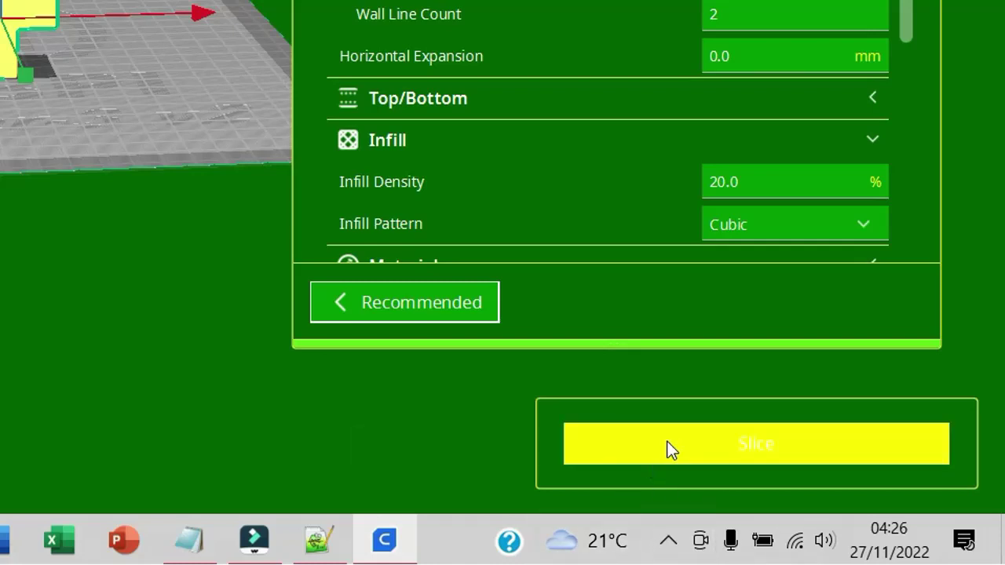
click(319, 543)
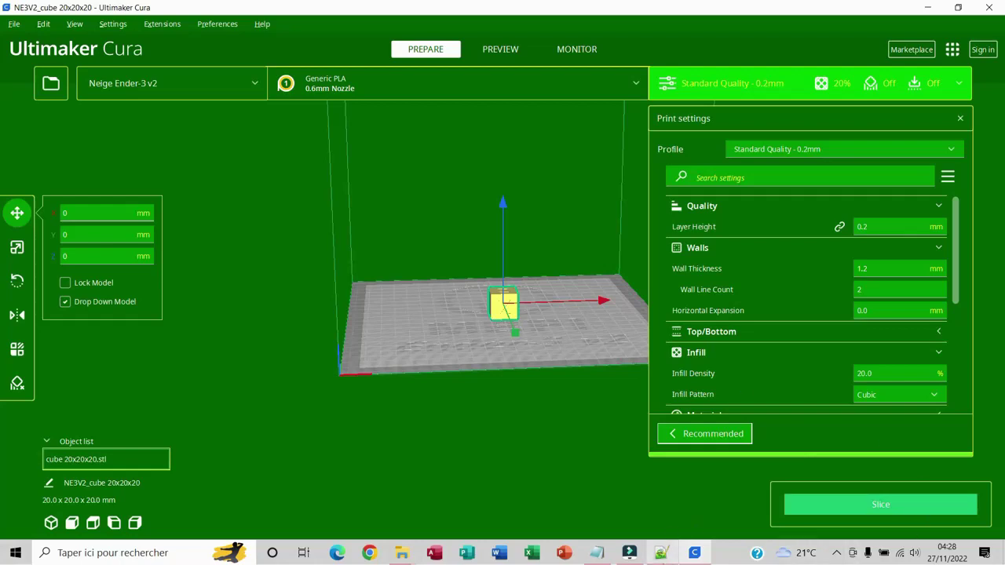
- Check theme.json's slice_button_hover reads [55, 250, 7, 255], then return to Cura's cube scene
click(661, 555)
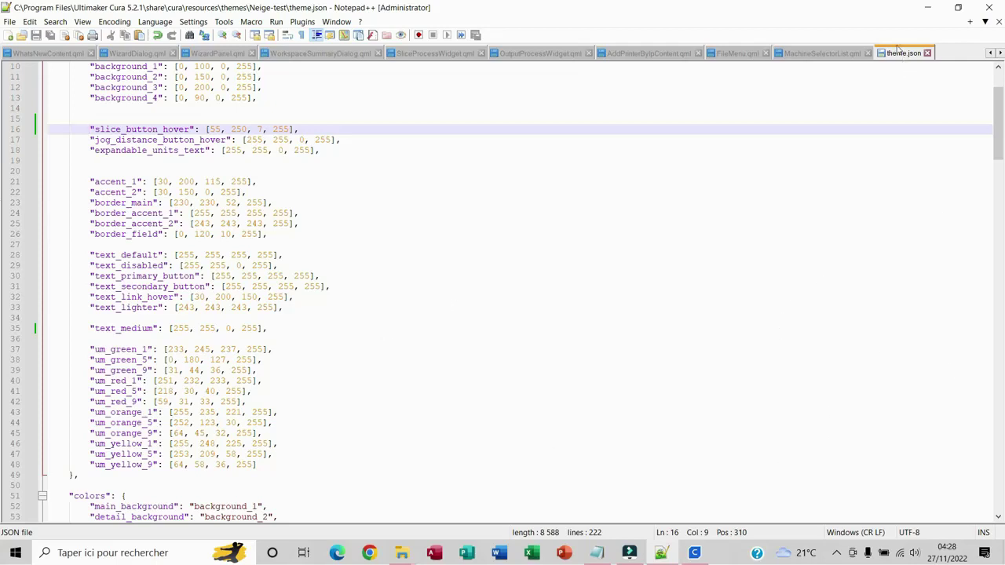
click(945, 15)
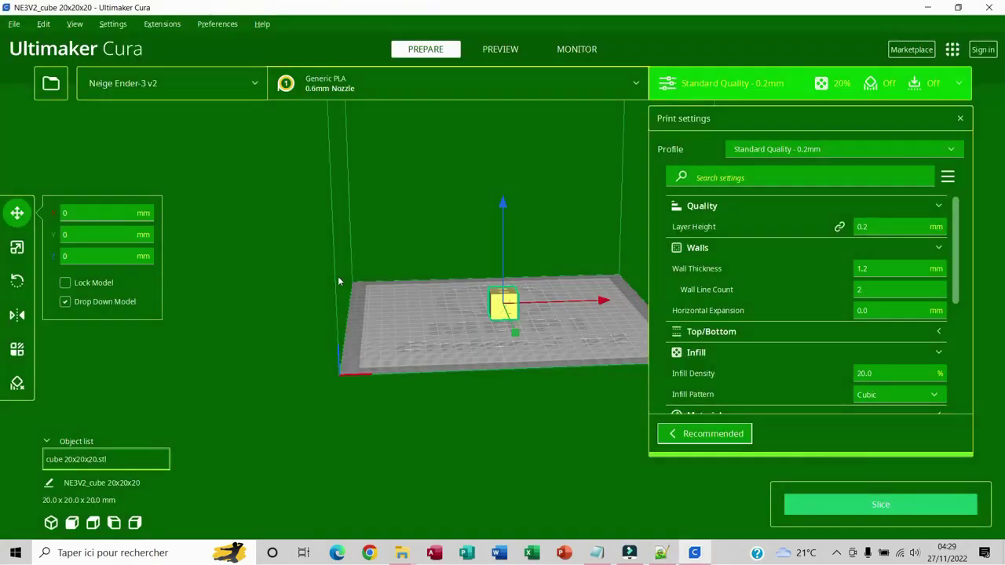